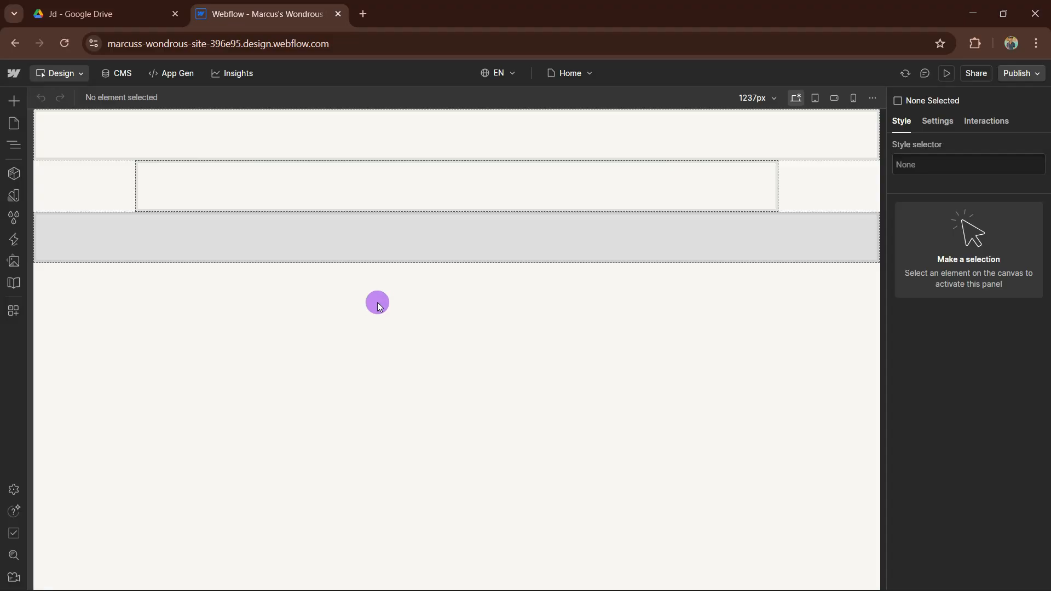
# Switch to Google Drive and copy the share link of the Adamjee Coaching Complex Numbers file in the Jd folder
pyautogui.click(131, 5)
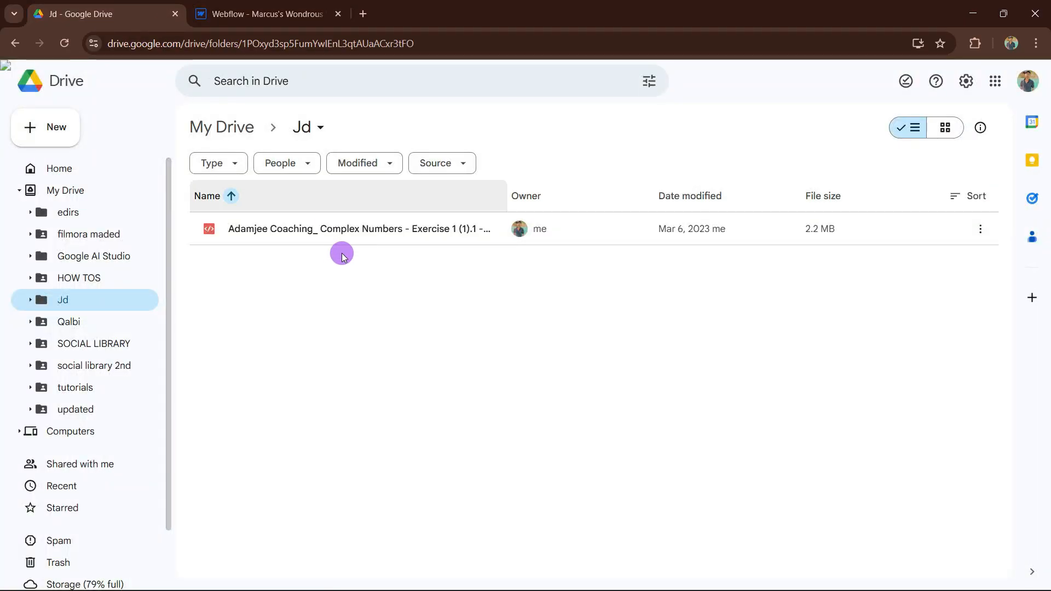
pyautogui.click(809, 230)
pyautogui.rightClick(810, 234)
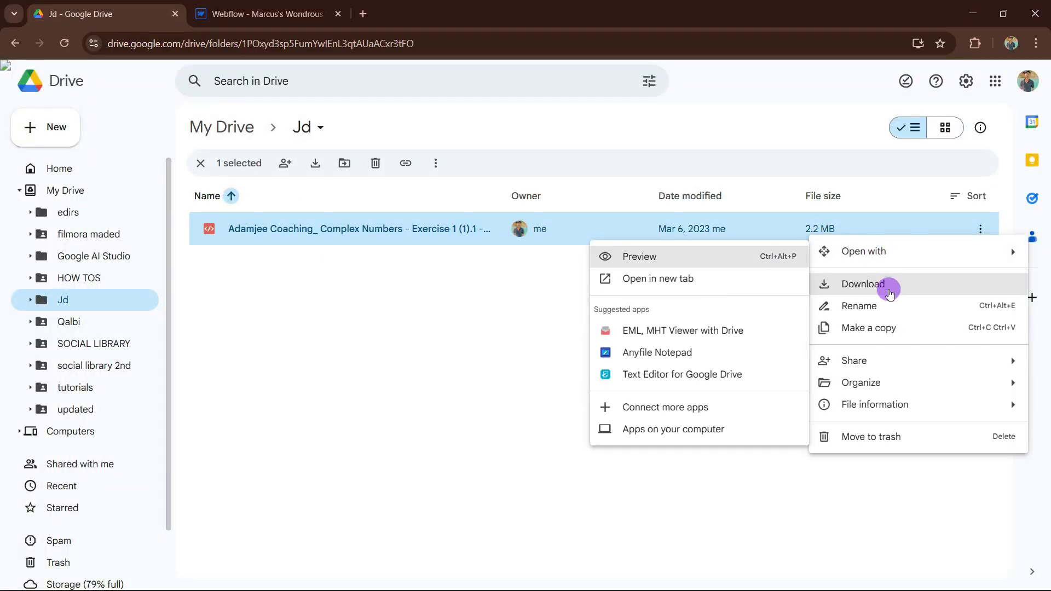
pyautogui.moveTo(875, 359)
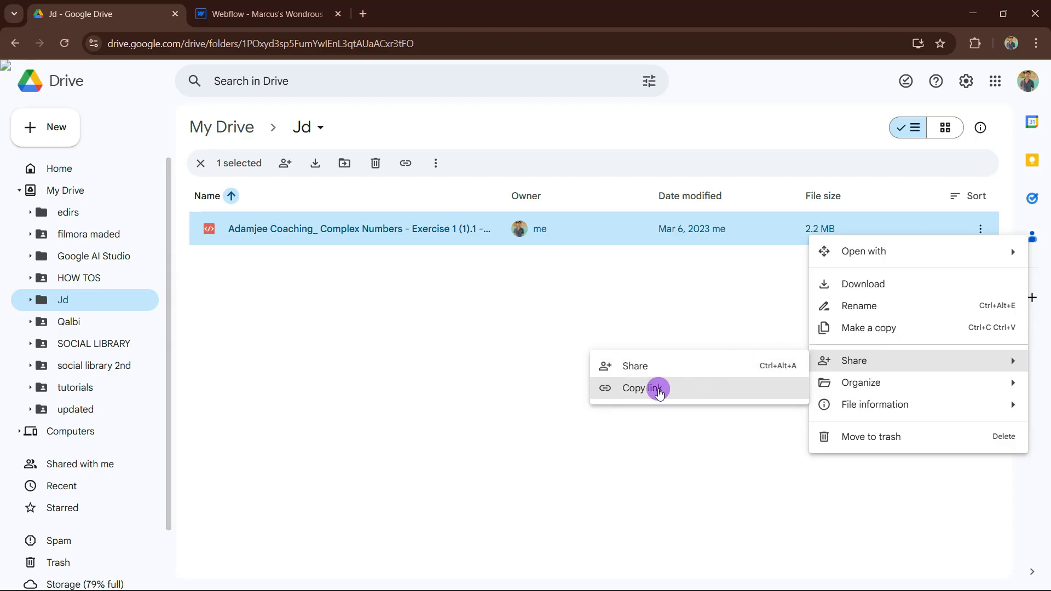
pyautogui.click(659, 393)
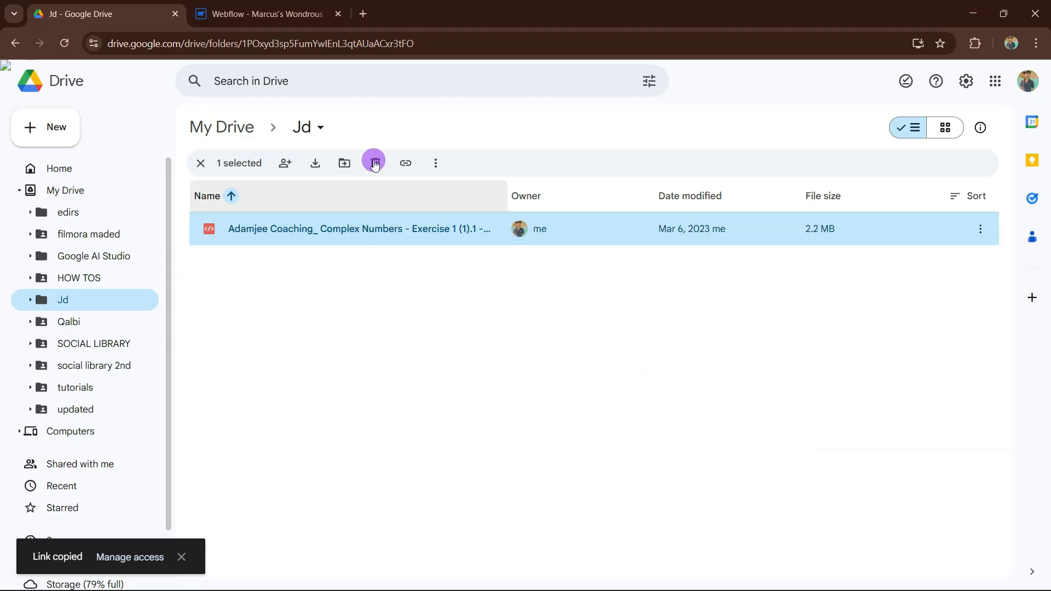
# Return to the Webflow site and look through the available elements as far as the Advanced group with Code Embed
pyautogui.click(311, 12)
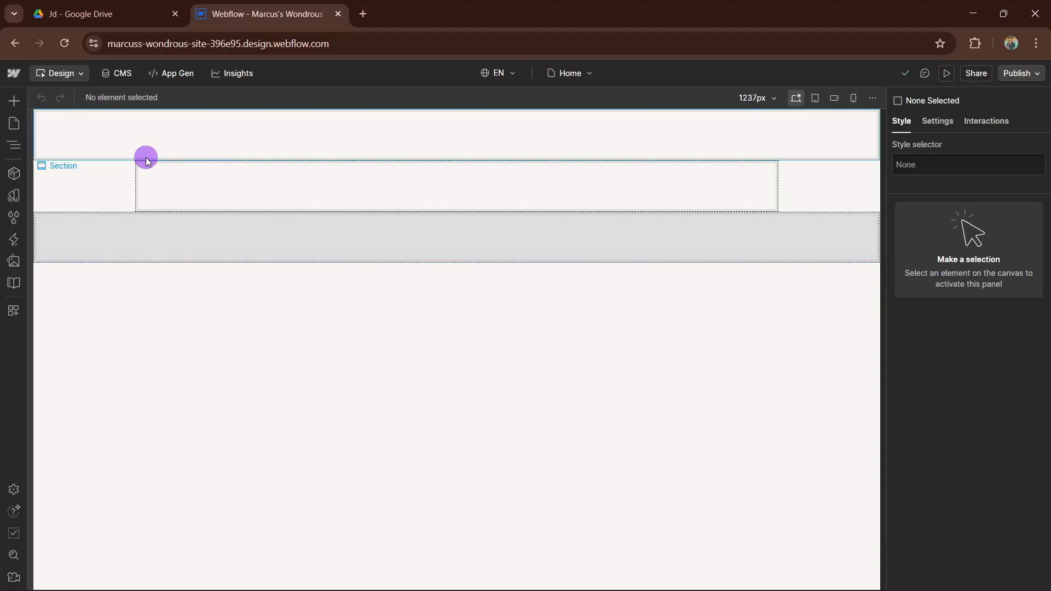
pyautogui.click(13, 98)
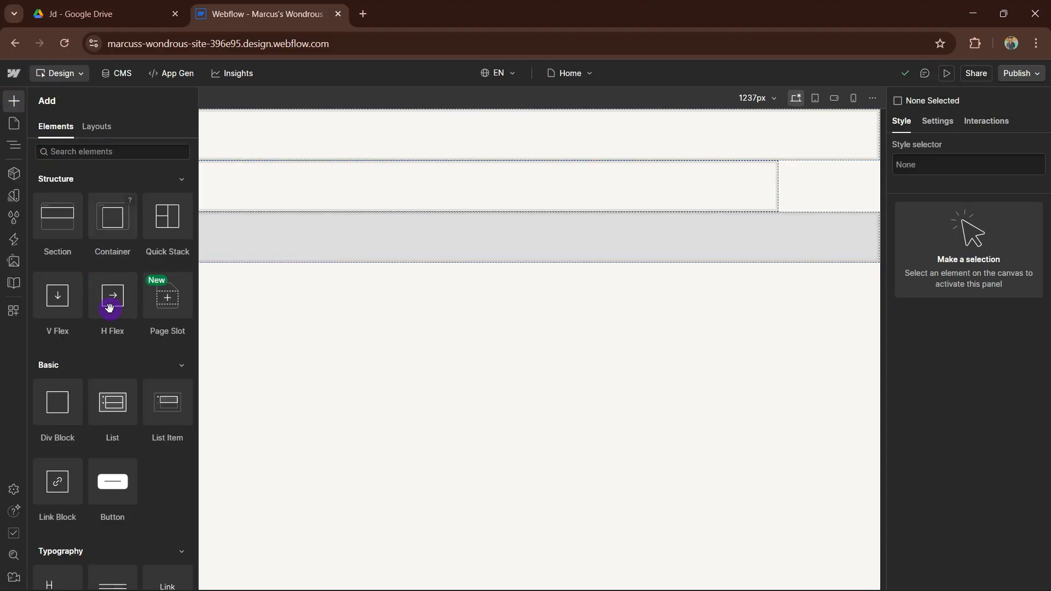
pyautogui.scroll(-3, 91, 357)
pyautogui.scroll(-10, 91, 354)
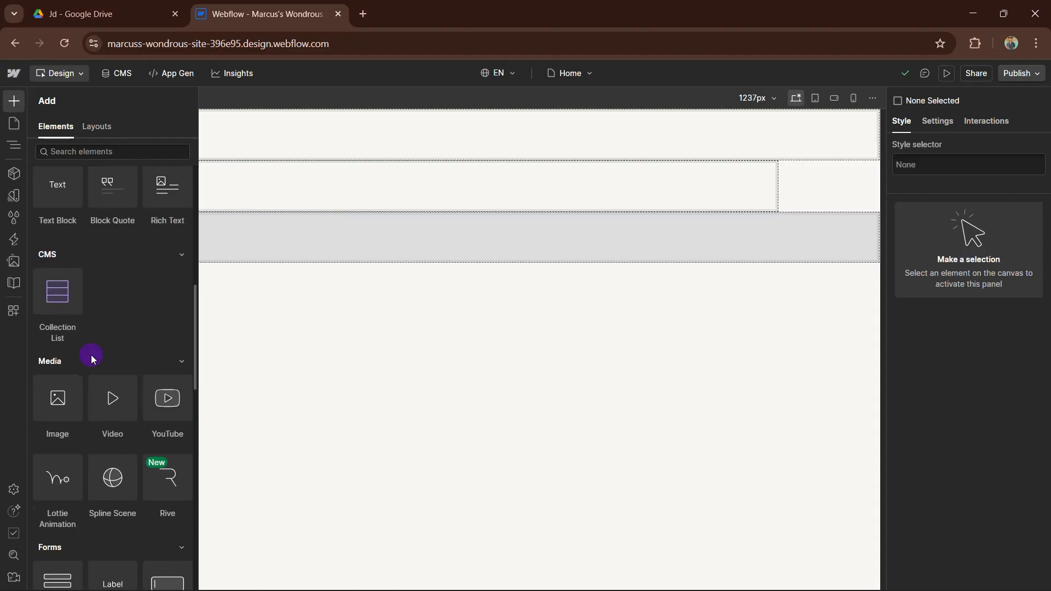
pyautogui.scroll(-5, 91, 354)
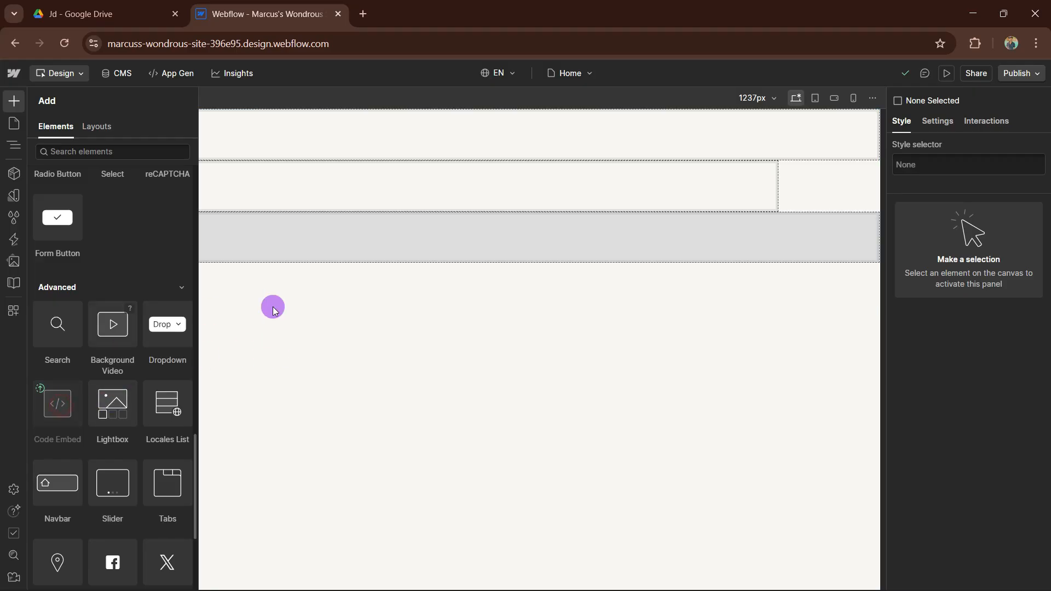
pyautogui.click(352, 300)
pyautogui.click(408, 319)
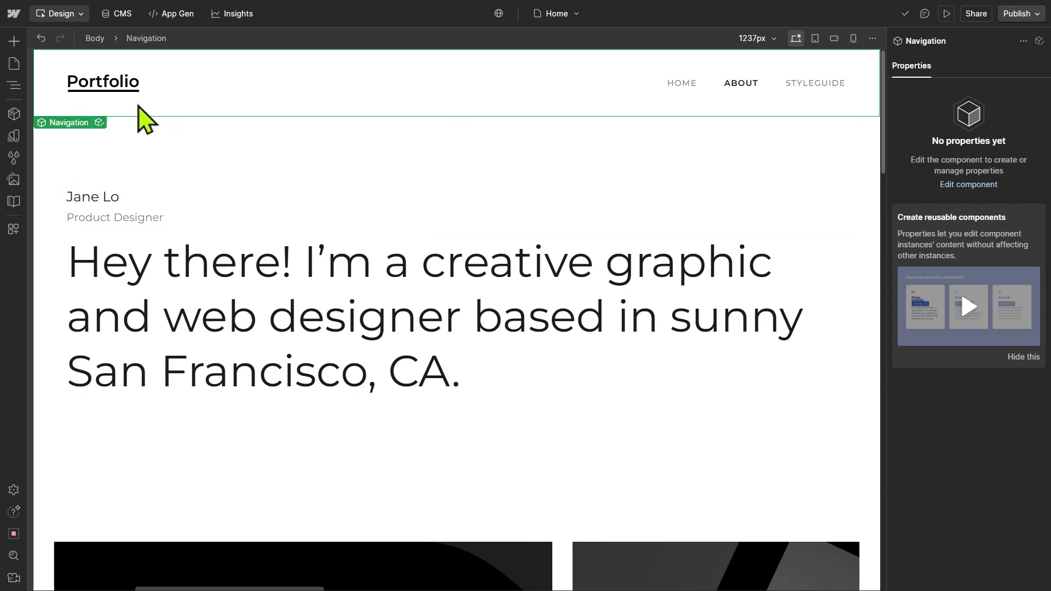
# Open the Home page's settings and examine its Custom Code section
pyautogui.click(18, 72)
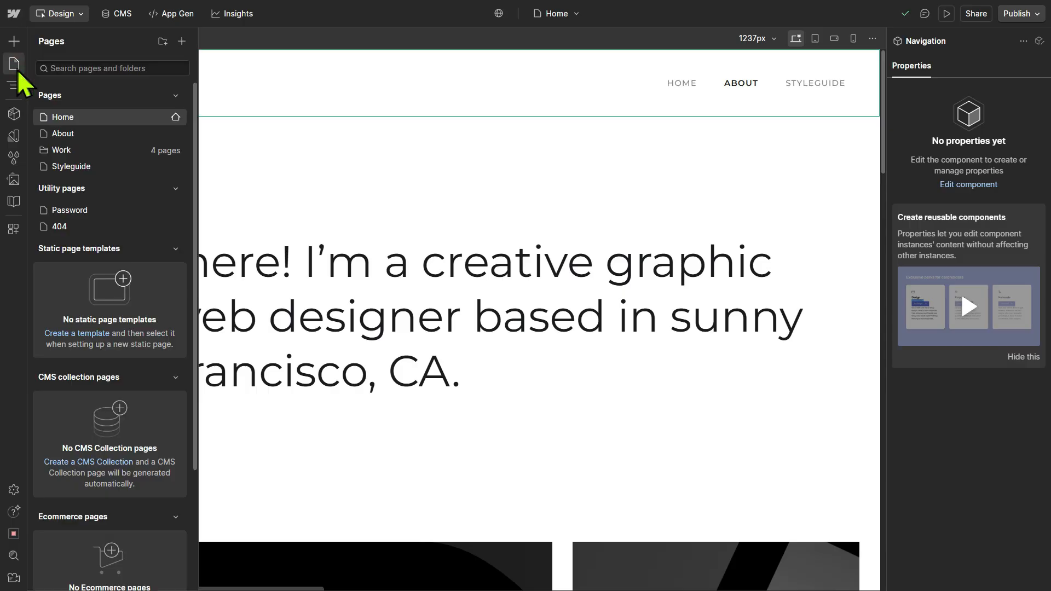
pyautogui.click(159, 117)
pyautogui.scroll(-3, 339, 375)
pyautogui.scroll(-10, 330, 363)
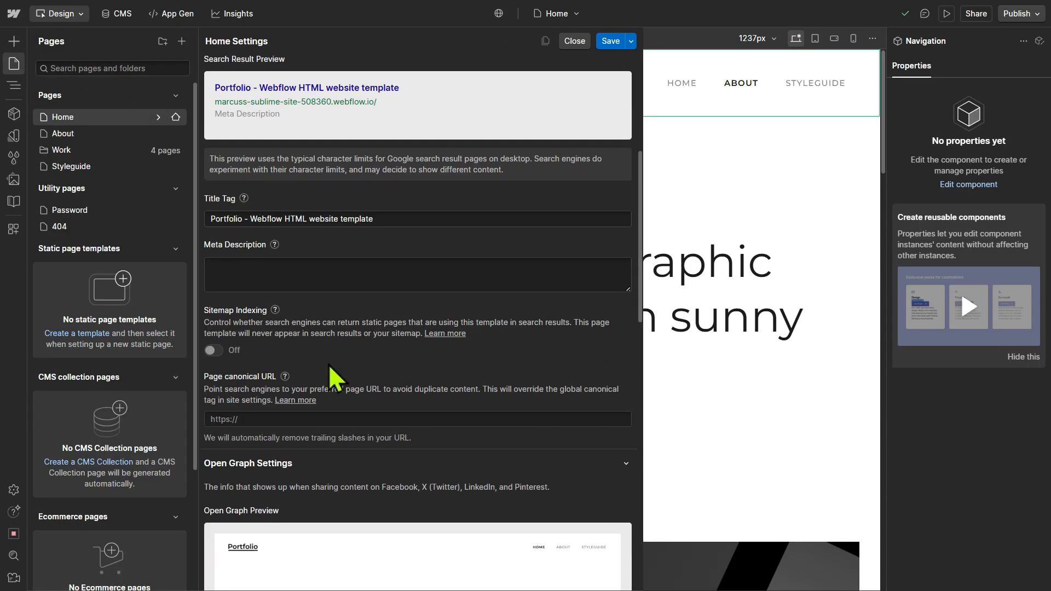
pyautogui.scroll(-6, 334, 376)
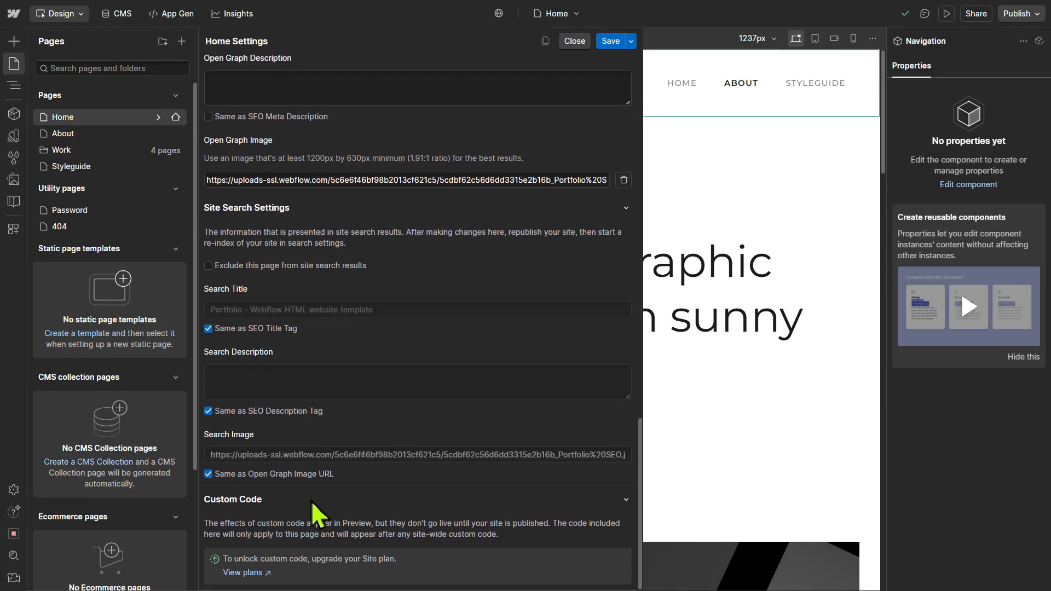
pyautogui.click(627, 502)
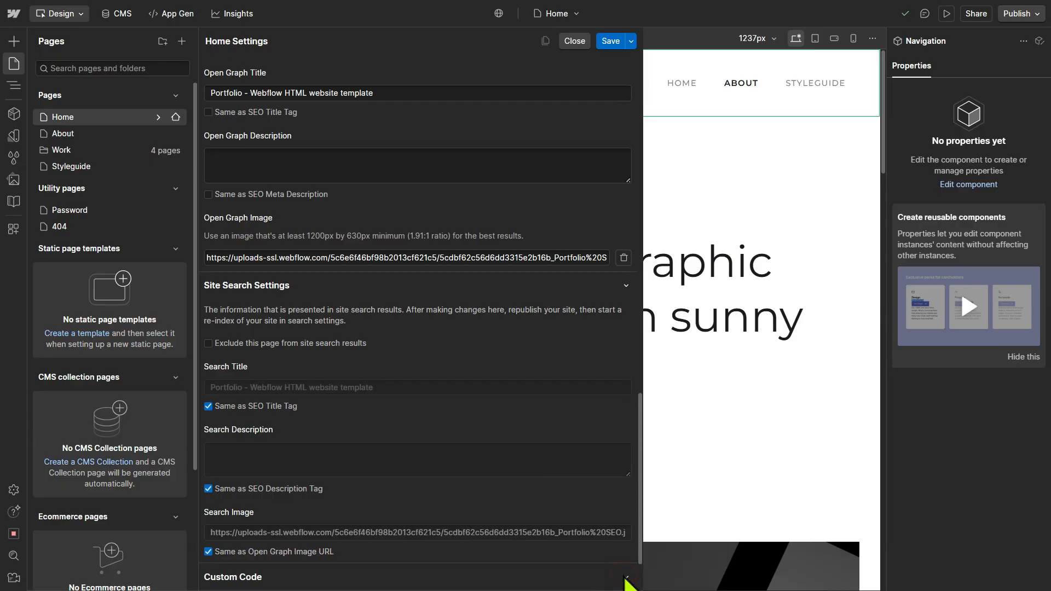
pyautogui.click(605, 577)
pyautogui.scroll(-2, 490, 533)
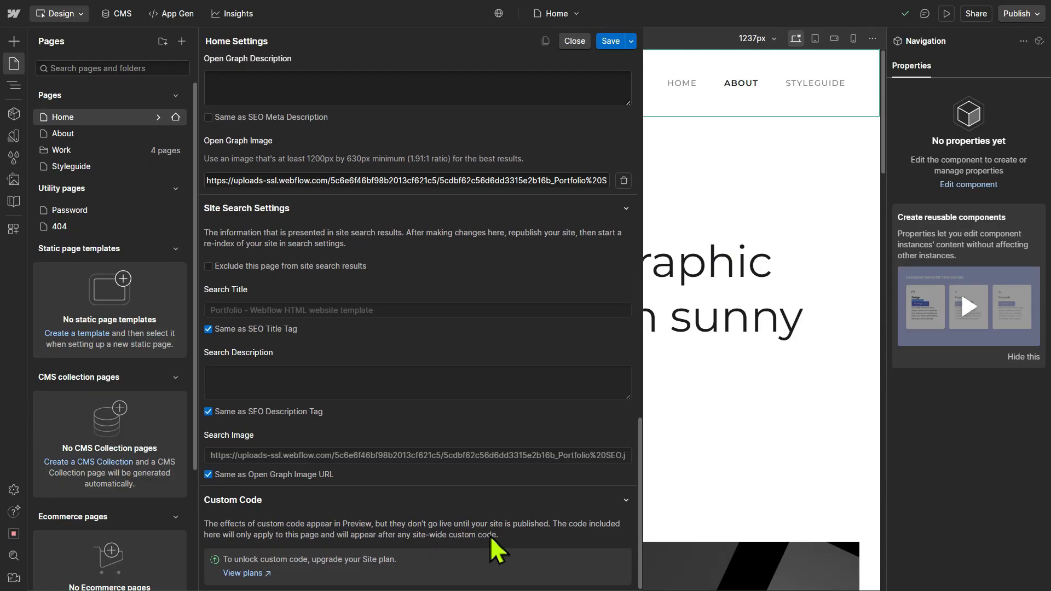
pyautogui.click(717, 420)
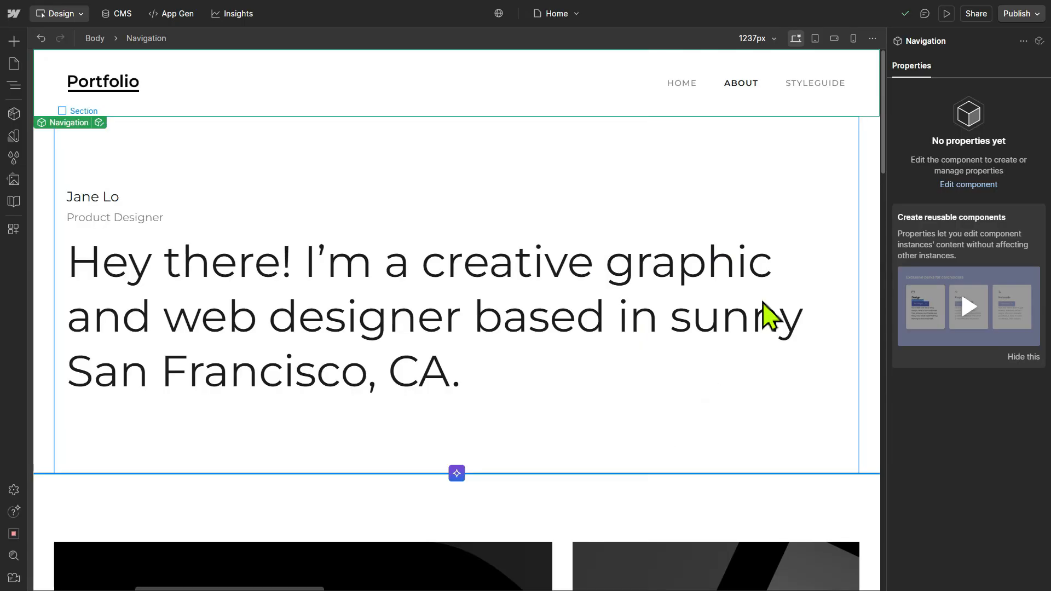
# Select the section with the introductory heading and look over the portfolio page down to My experience
pyautogui.click(782, 300)
pyautogui.scroll(-1, 784, 285)
pyautogui.scroll(-6, 784, 285)
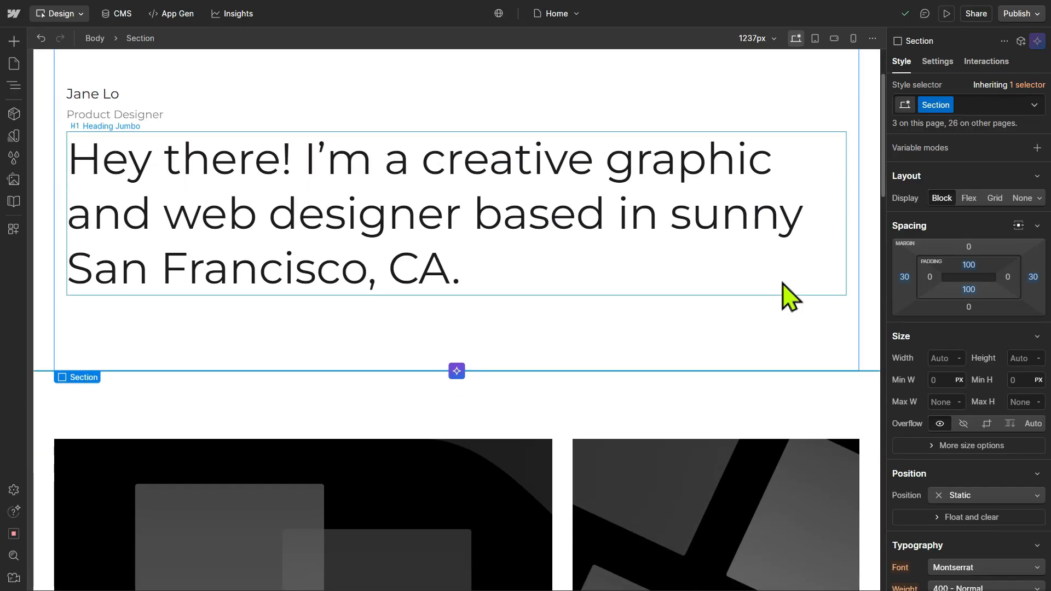
pyautogui.scroll(-10, 789, 299)
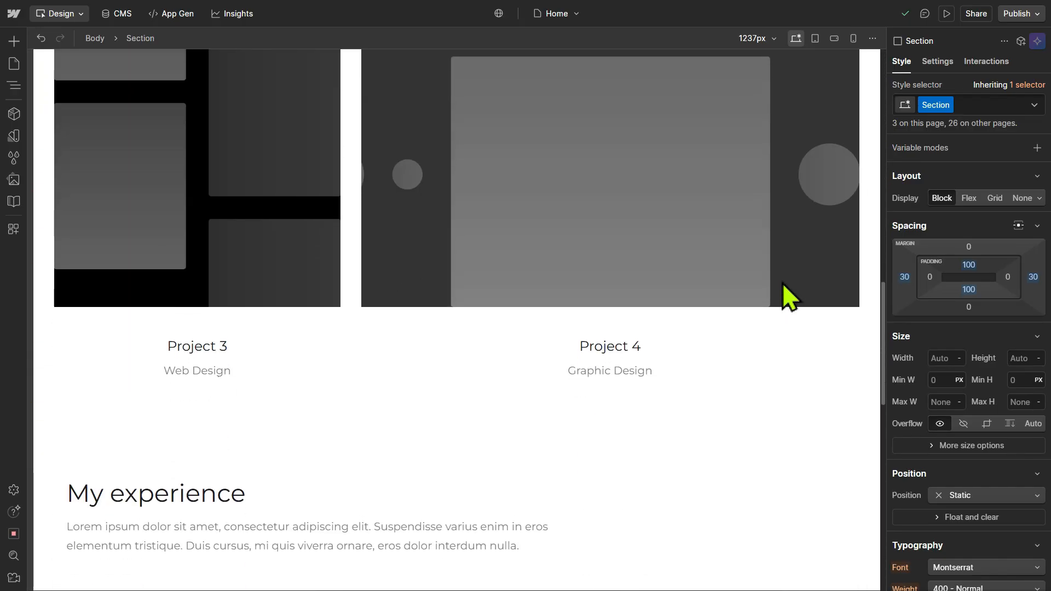
pyautogui.scroll(12, 789, 298)
pyautogui.scroll(6, 784, 284)
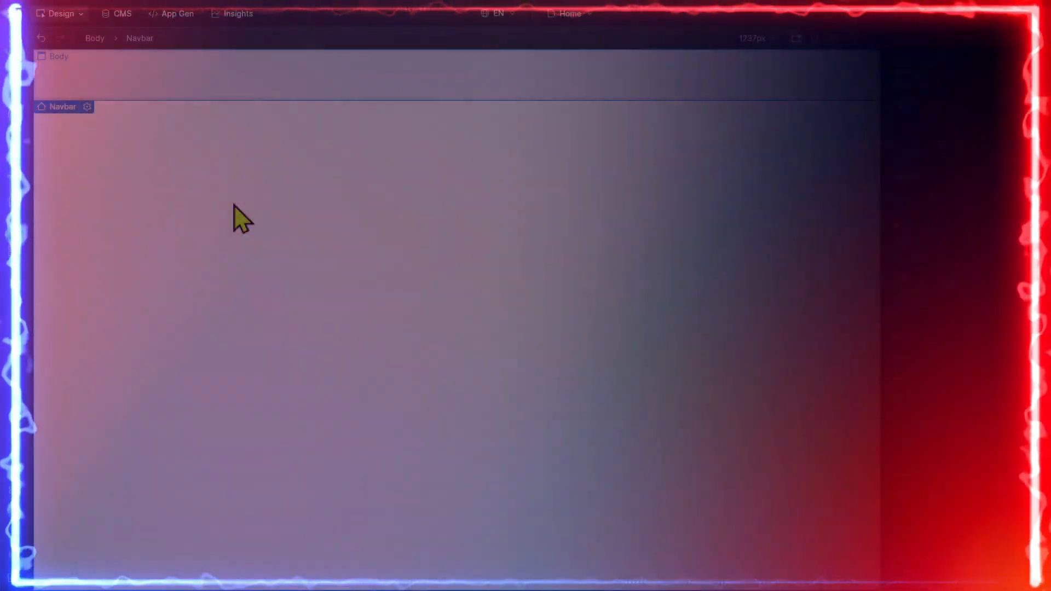
# Find the Search element and add it to the page body directly below the navbar
pyautogui.click(234, 207)
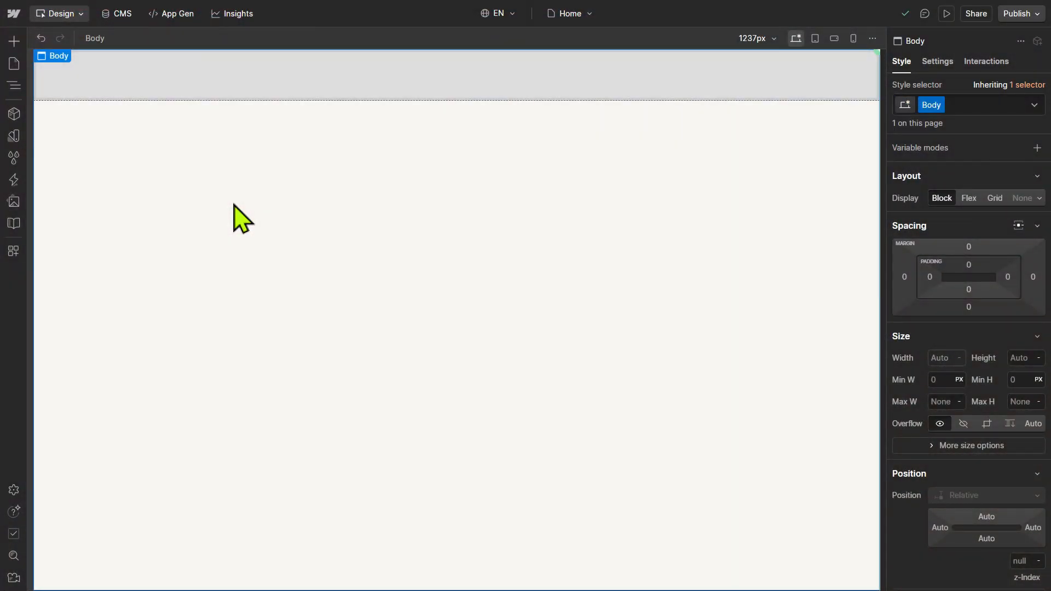
pyautogui.click(22, 48)
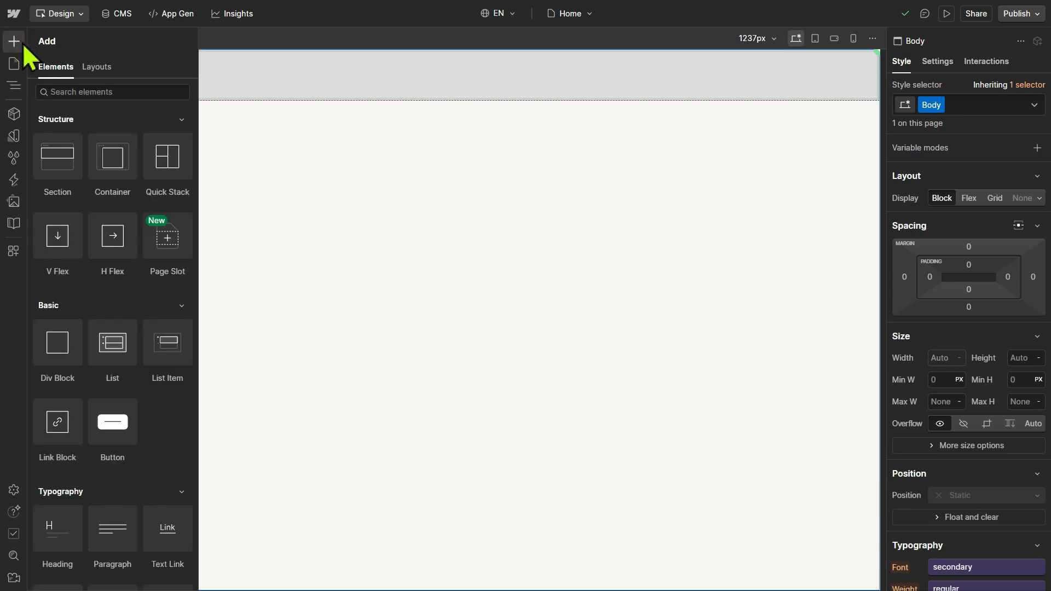
pyautogui.click(104, 92)
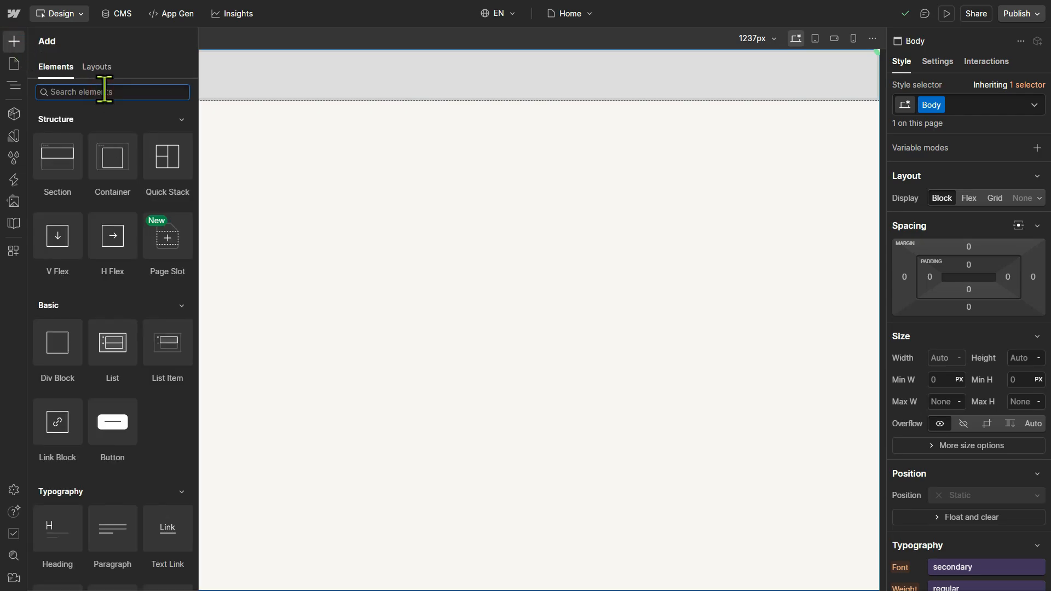
pyautogui.write('SEA')
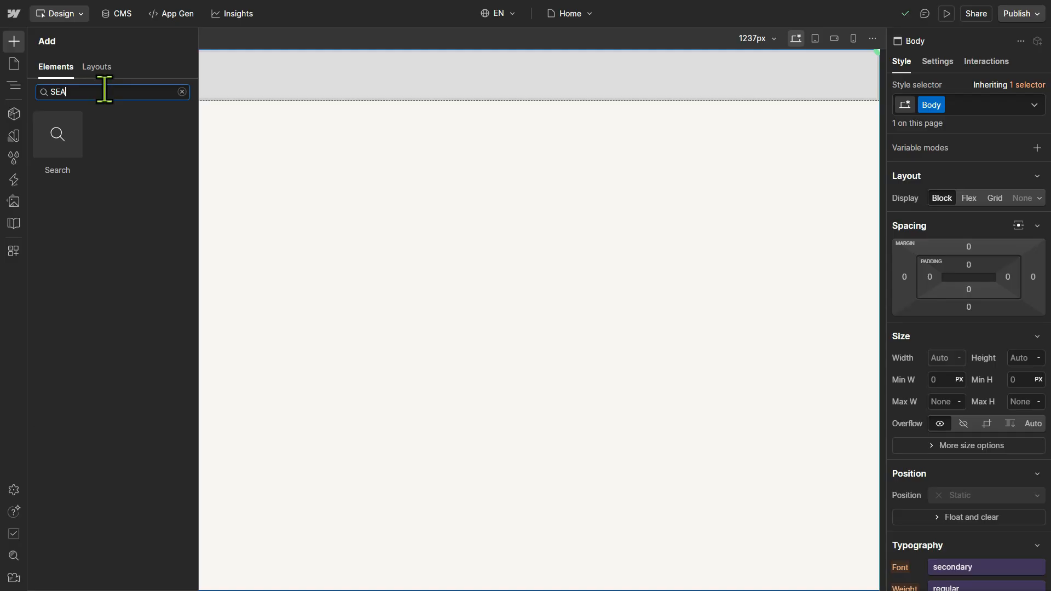
pyautogui.write('R')
pyautogui.moveTo(56, 136); pyautogui.dragTo(187, 148)
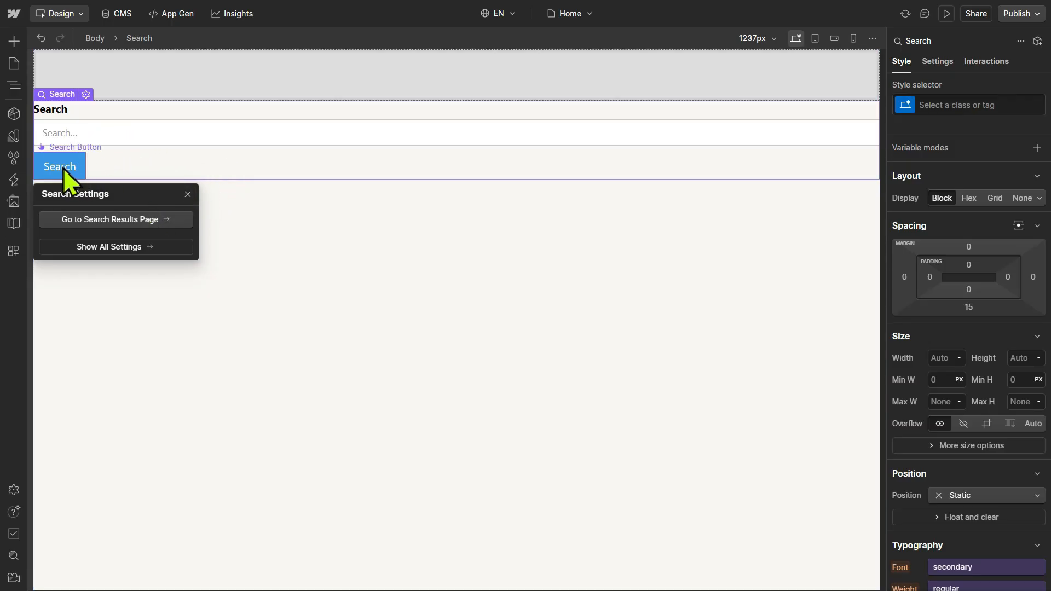
# Examine all settings of the Search element and its style options from layout to custom properties
pyautogui.click(132, 246)
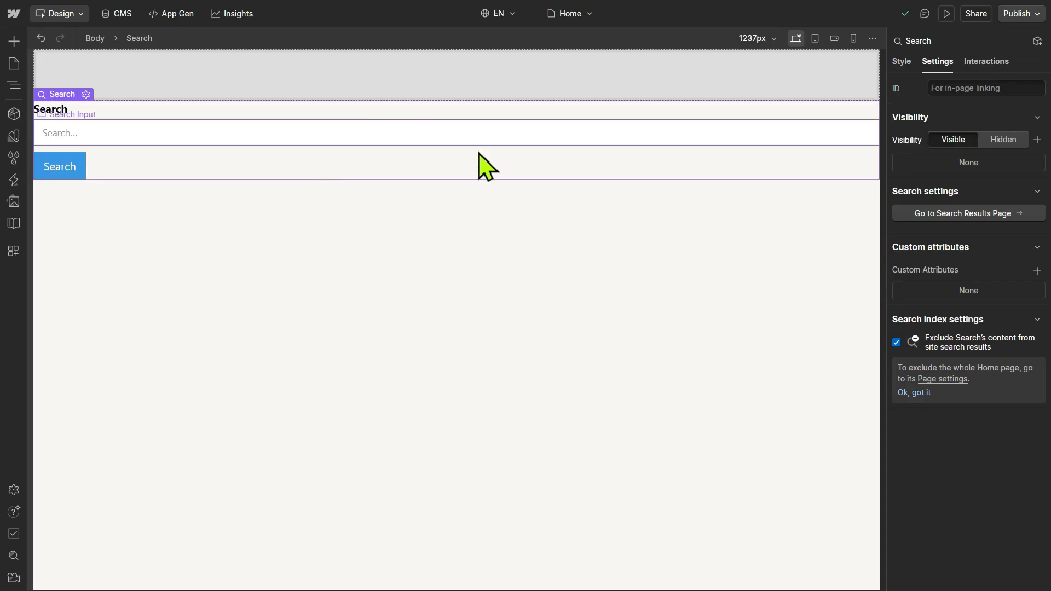
pyautogui.click(902, 63)
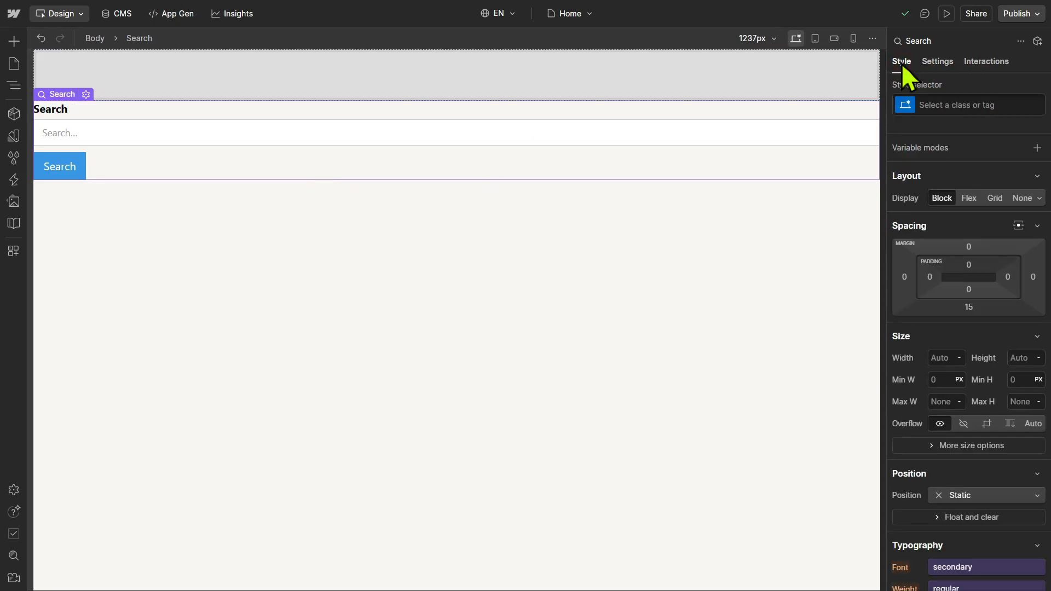
pyautogui.scroll(-1, 941, 334)
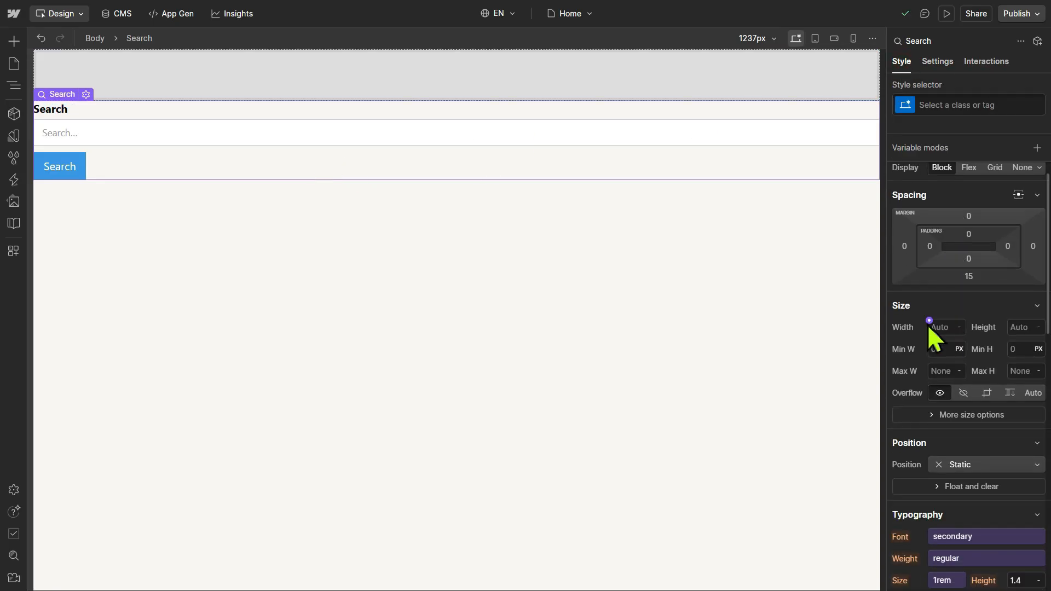
pyautogui.scroll(-4, 966, 460)
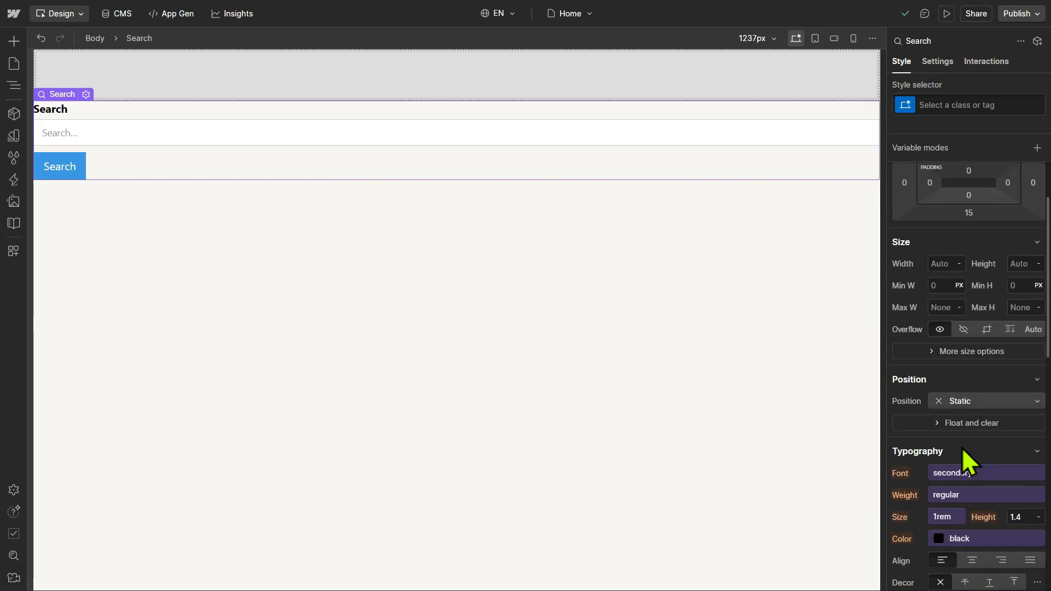
pyautogui.scroll(-5, 958, 493)
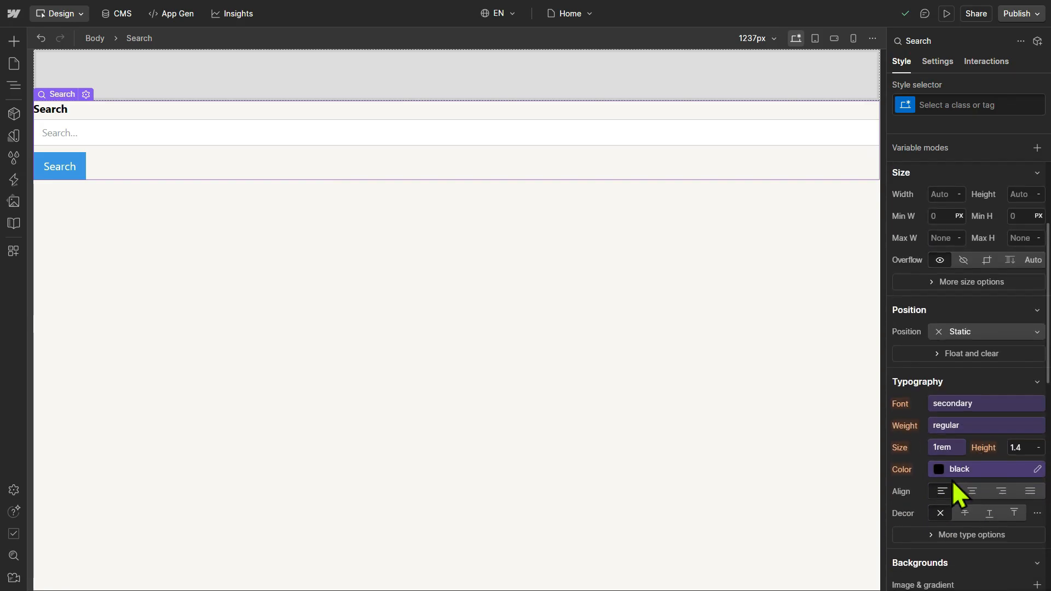
pyautogui.scroll(-2, 954, 484)
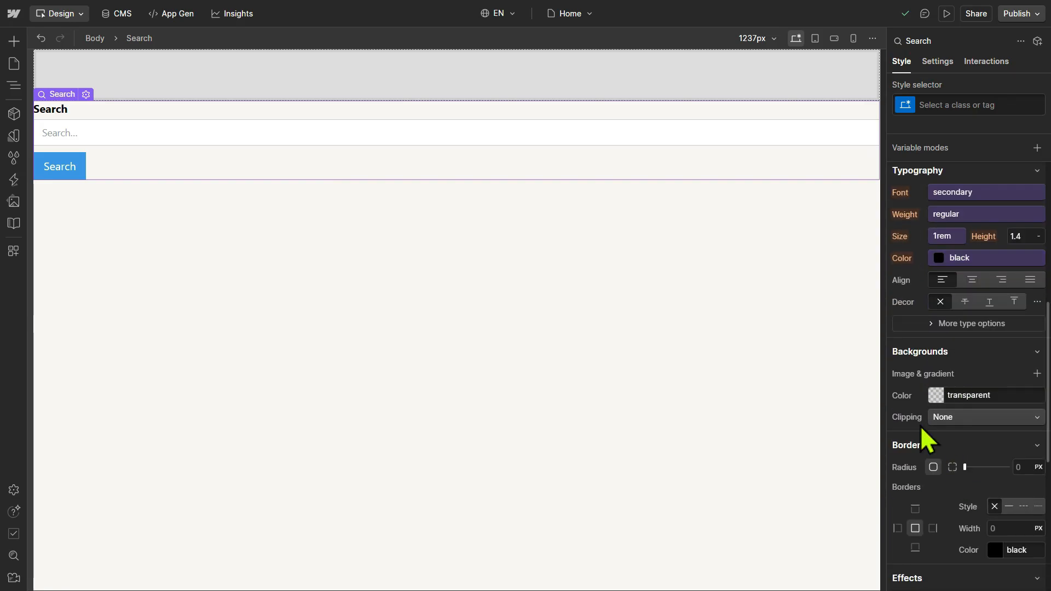
pyautogui.scroll(-7, 976, 424)
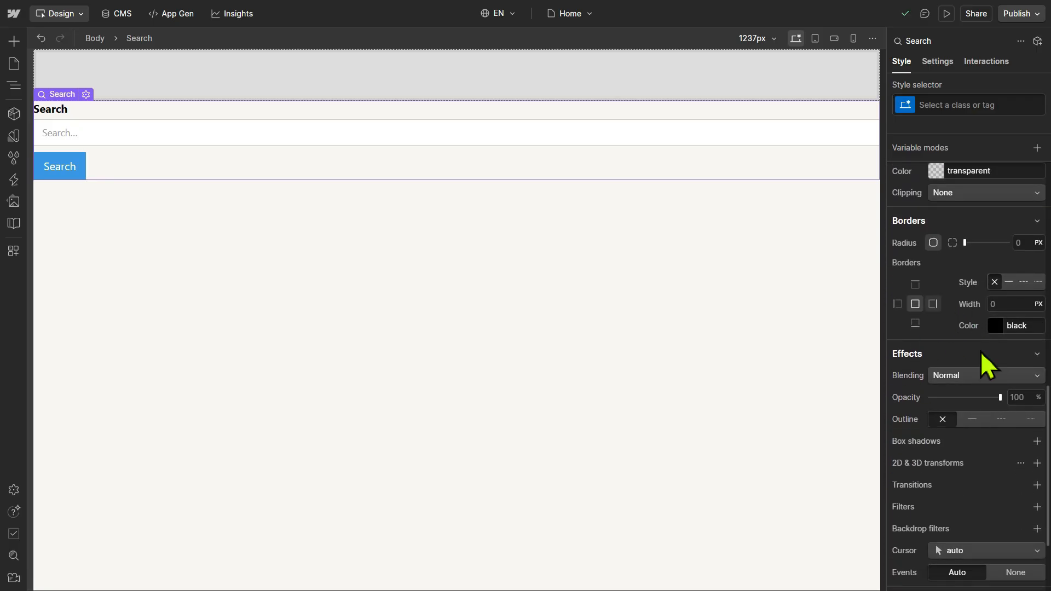
pyautogui.scroll(-4, 993, 401)
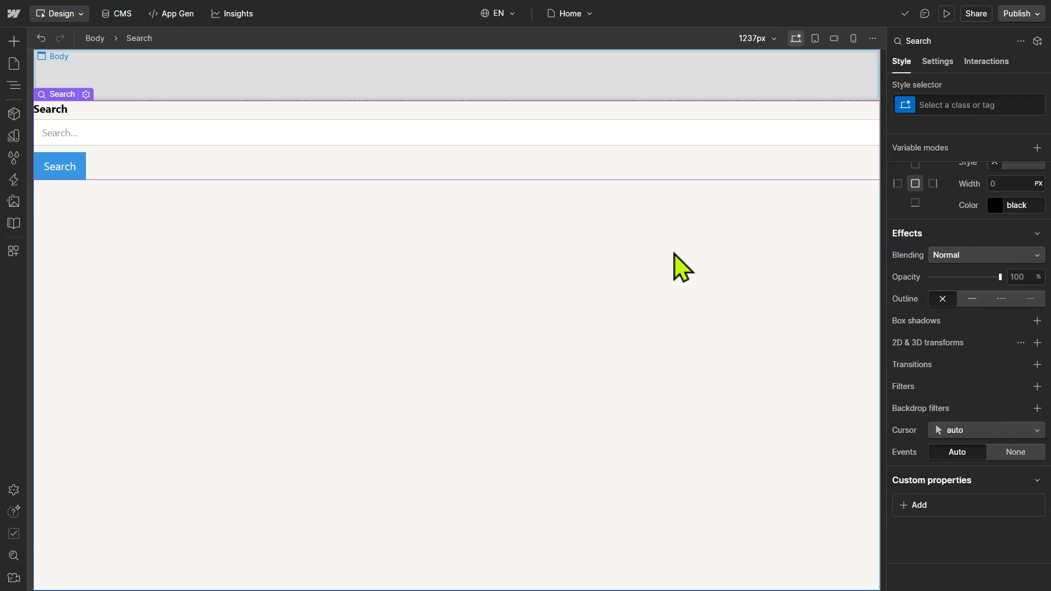
# Select the Search Input and check its placeholder and autofocus settings
pyautogui.click(683, 137)
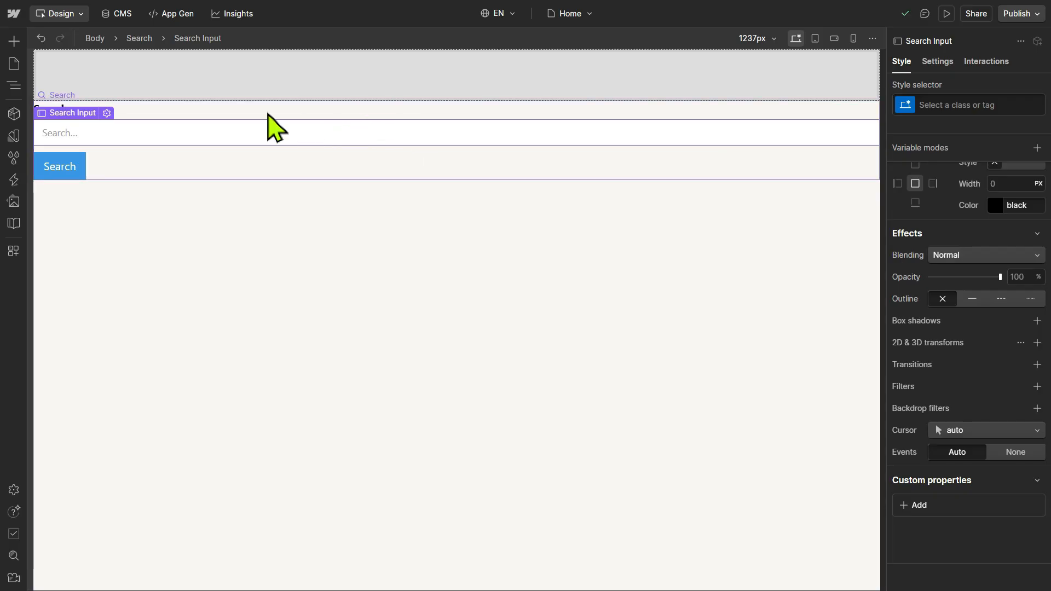
pyautogui.click(107, 113)
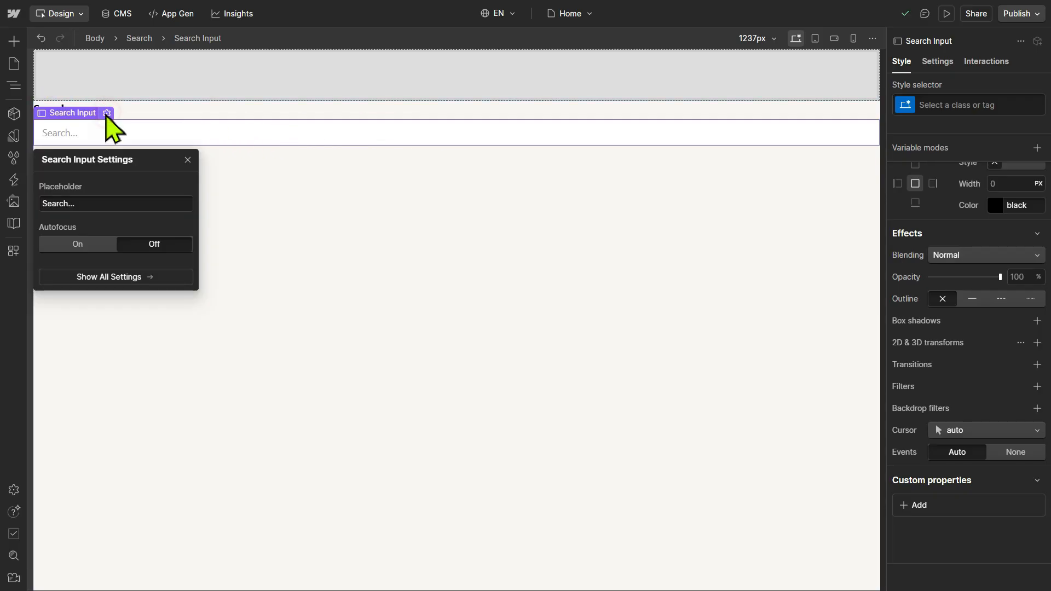
pyautogui.click(188, 160)
# Look through the Navigator, Components and Variables of the page, and select the page body
pyautogui.click(14, 85)
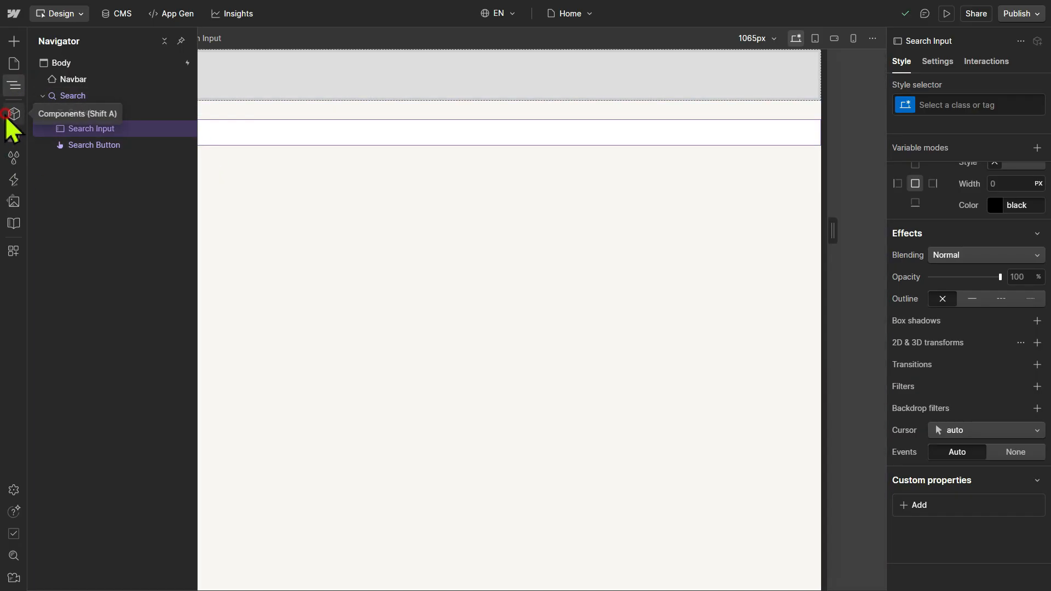
pyautogui.click(10, 117)
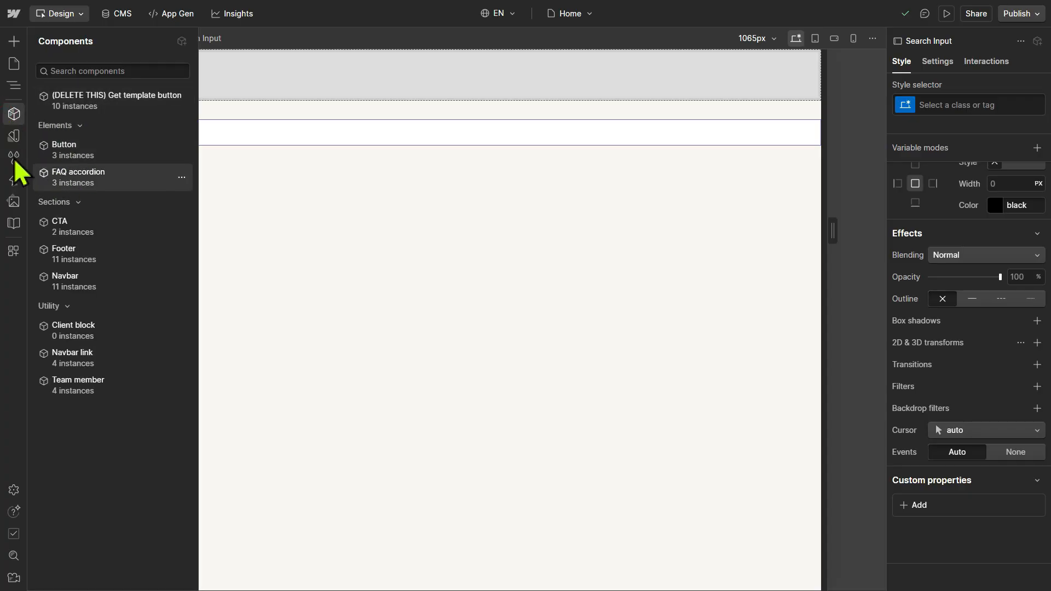
pyautogui.click(12, 137)
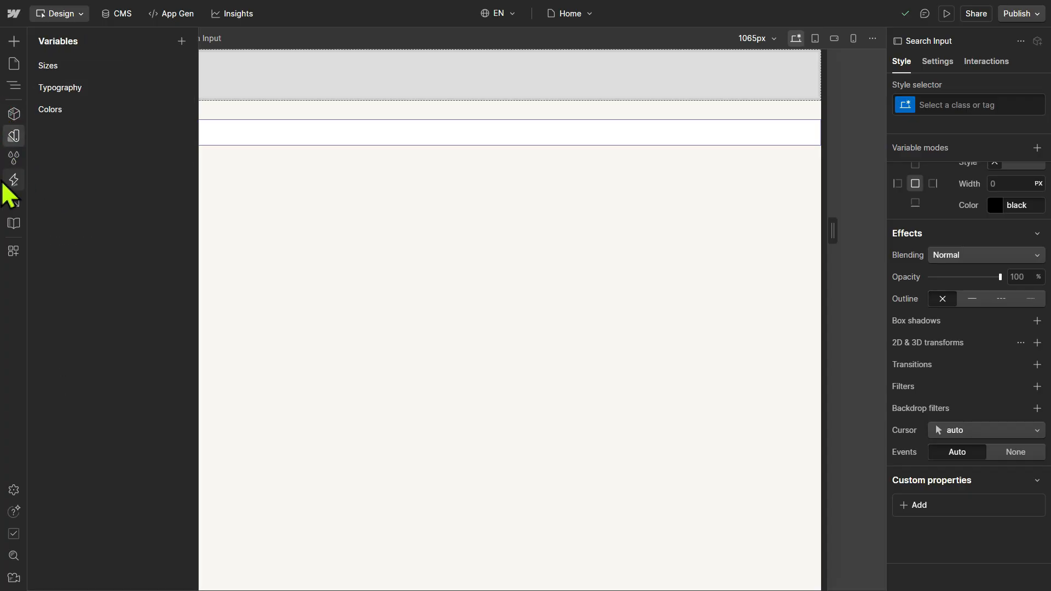
pyautogui.click(449, 203)
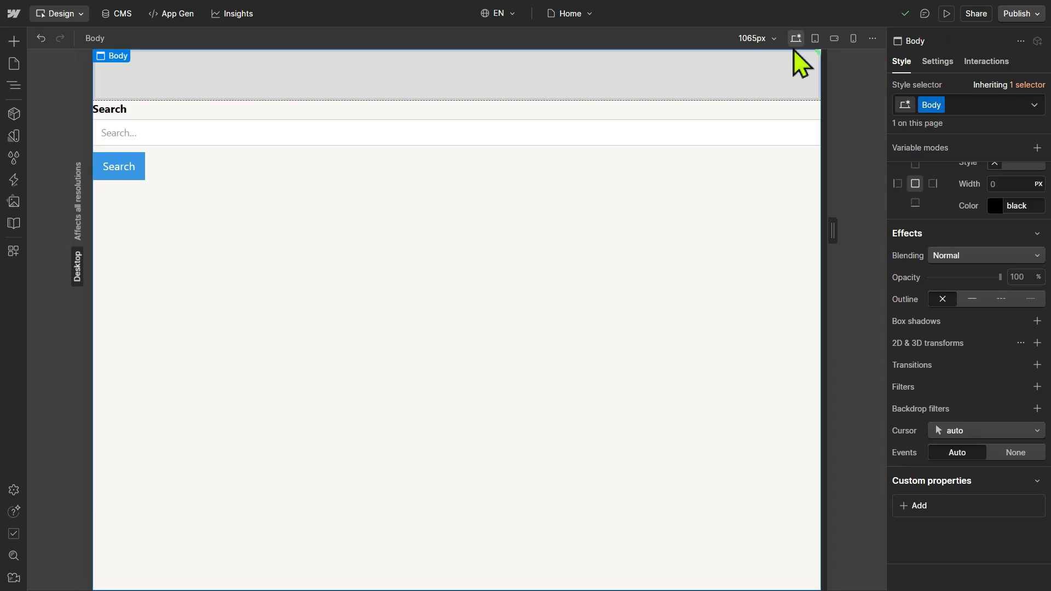
# Preview the search page at the tablet, mobile landscape and mobile portrait breakpoints, and return to the desktop view
pyautogui.click(815, 40)
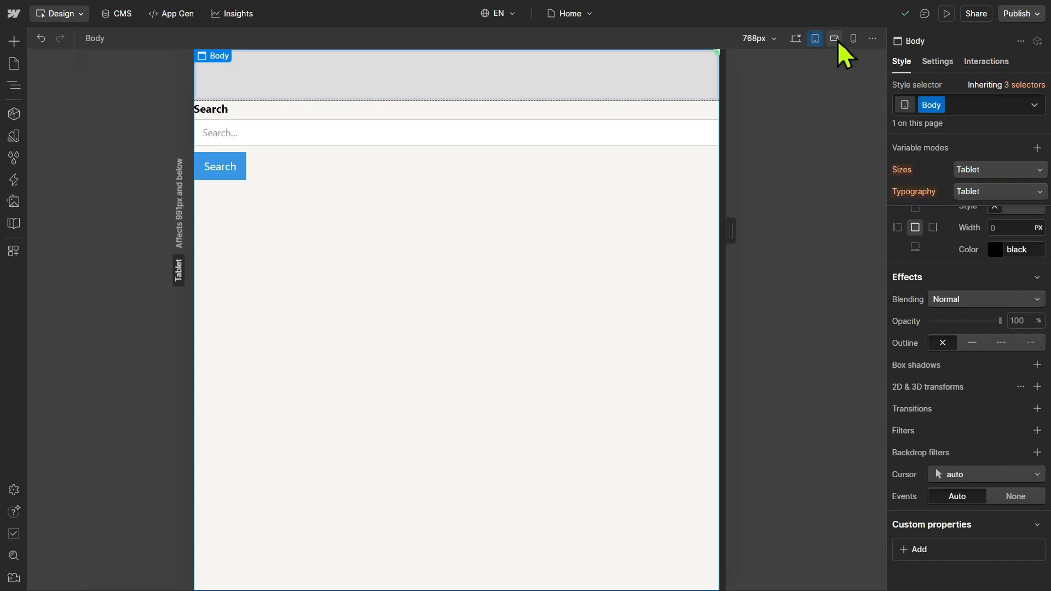
pyautogui.click(836, 41)
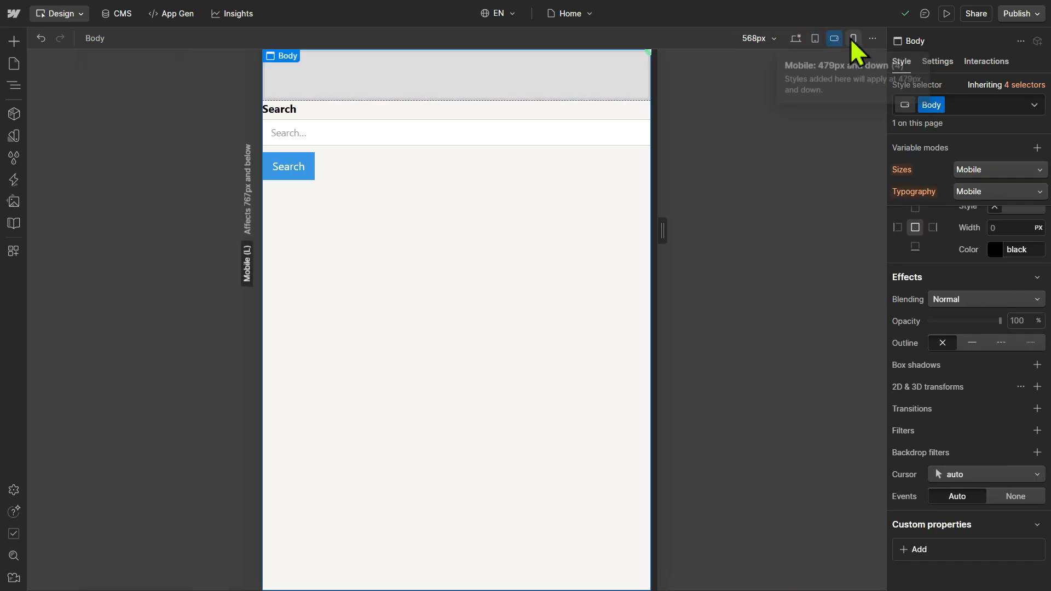
pyautogui.click(853, 40)
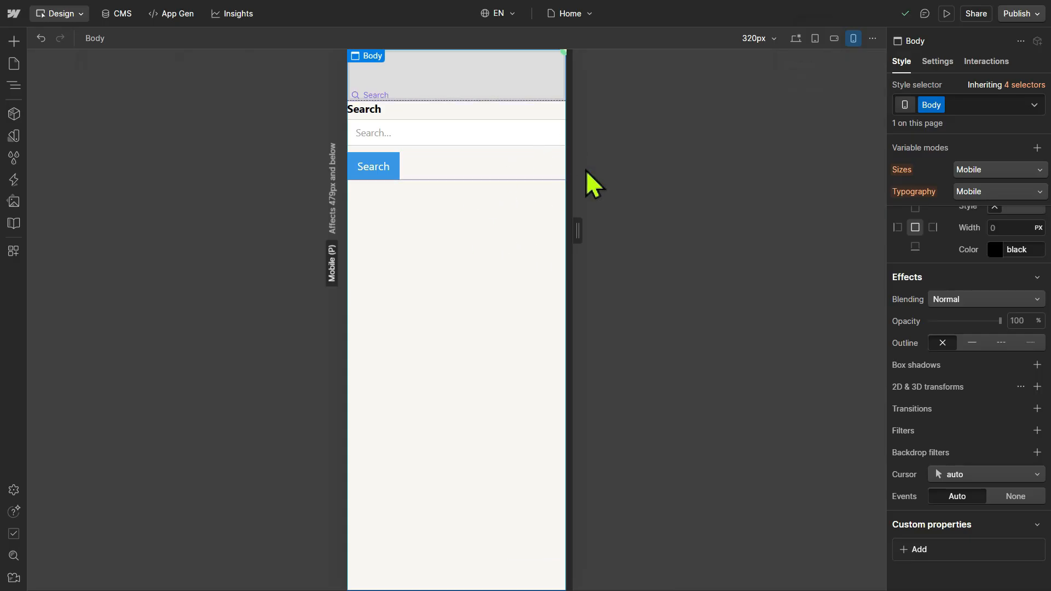
pyautogui.click(815, 38)
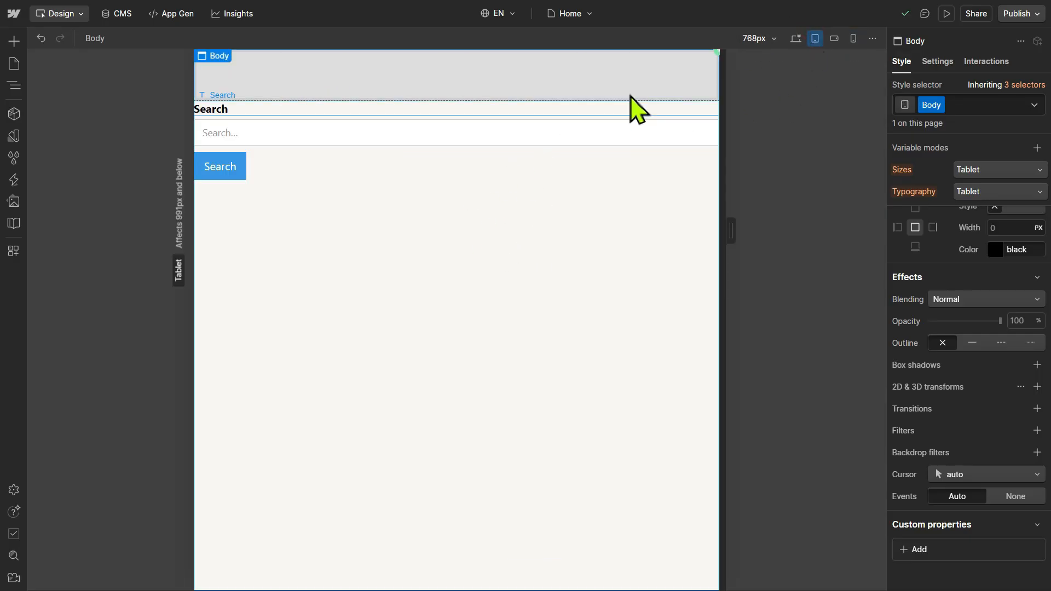
pyautogui.click(794, 41)
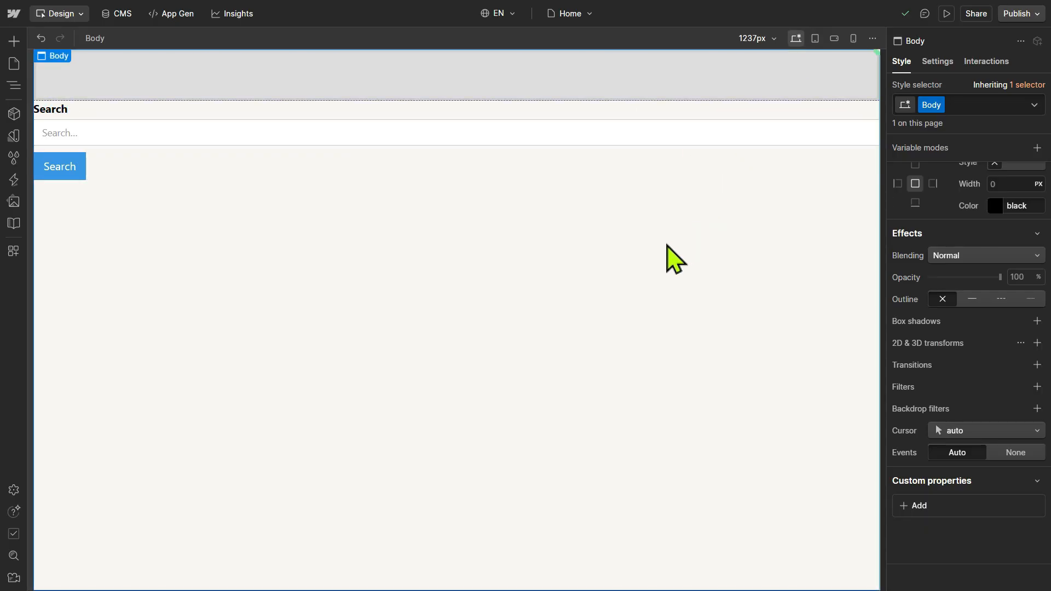
# Check the publish destinations available for the site without publishing
pyautogui.click(1013, 16)
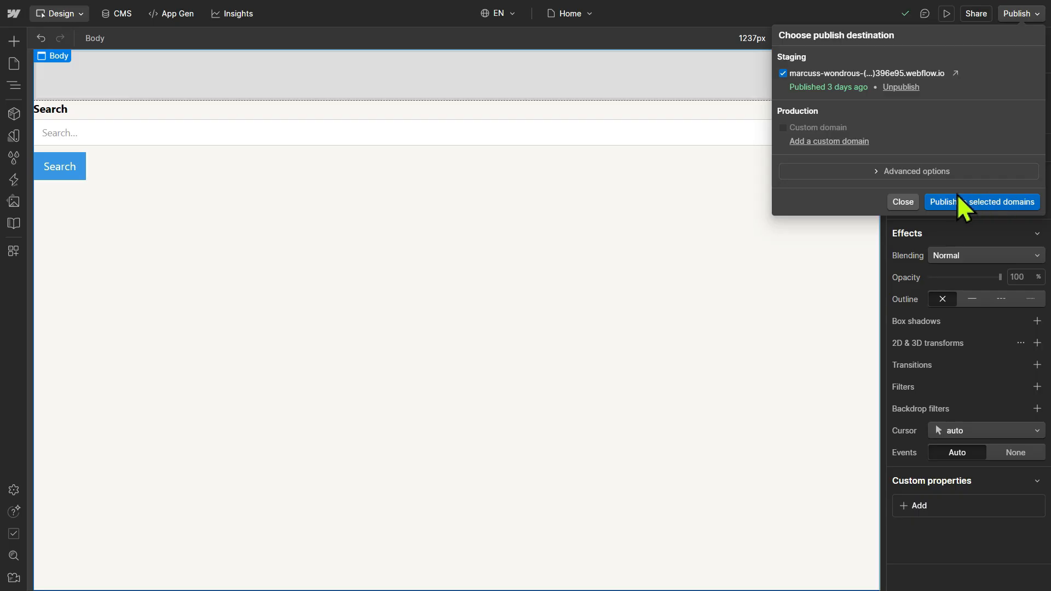
pyautogui.click(730, 290)
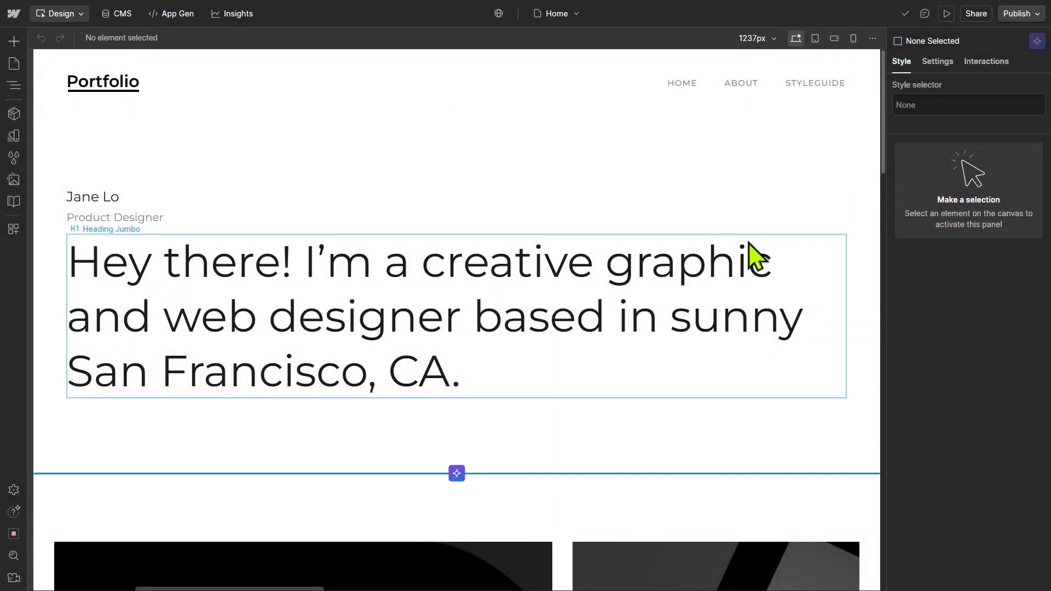
# Select the large introductory heading on the portfolio page and look through the projects down to My experience
pyautogui.click(752, 259)
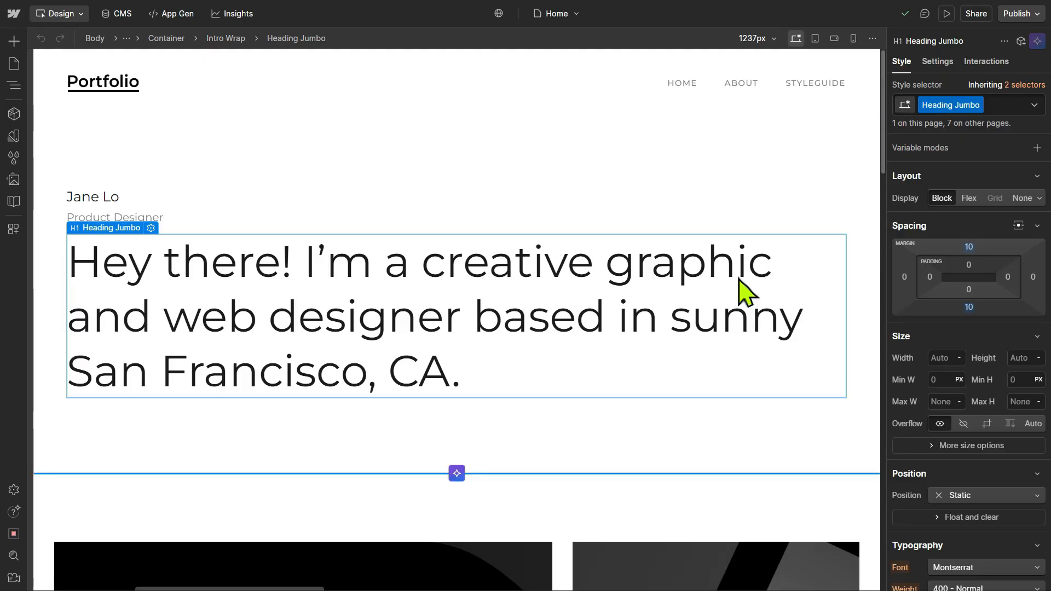
pyautogui.scroll(-3, 744, 290)
pyautogui.scroll(-2, 746, 292)
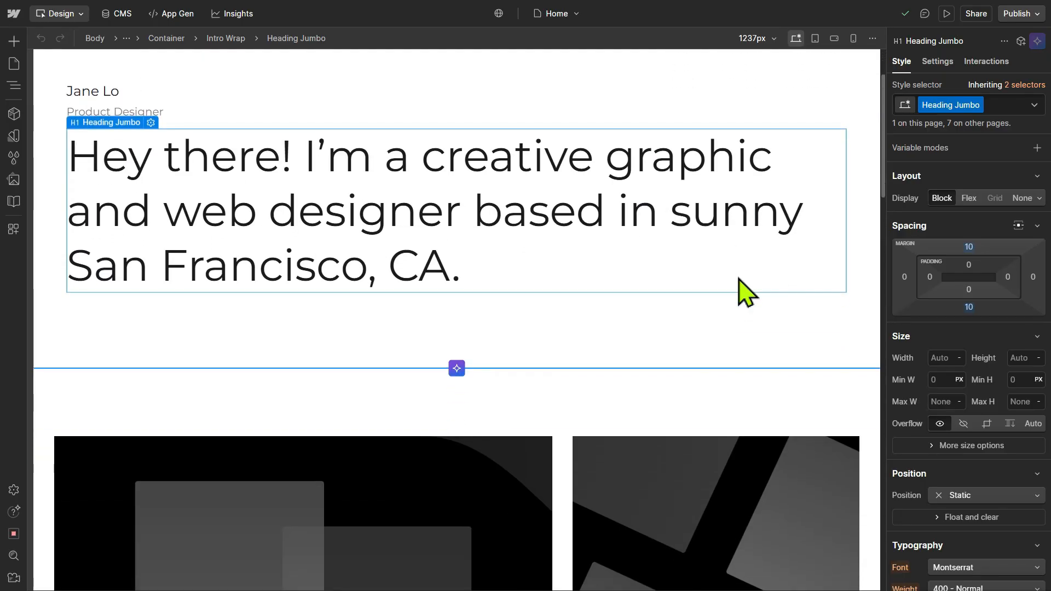
pyautogui.scroll(5, 746, 291)
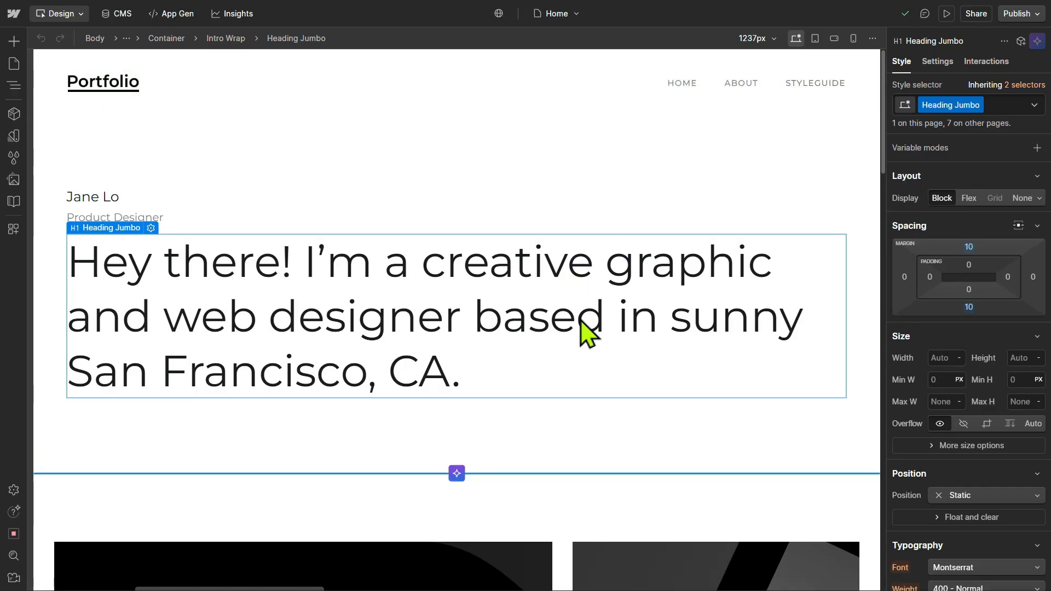
pyautogui.scroll(-5, 587, 333)
pyautogui.scroll(-10, 587, 333)
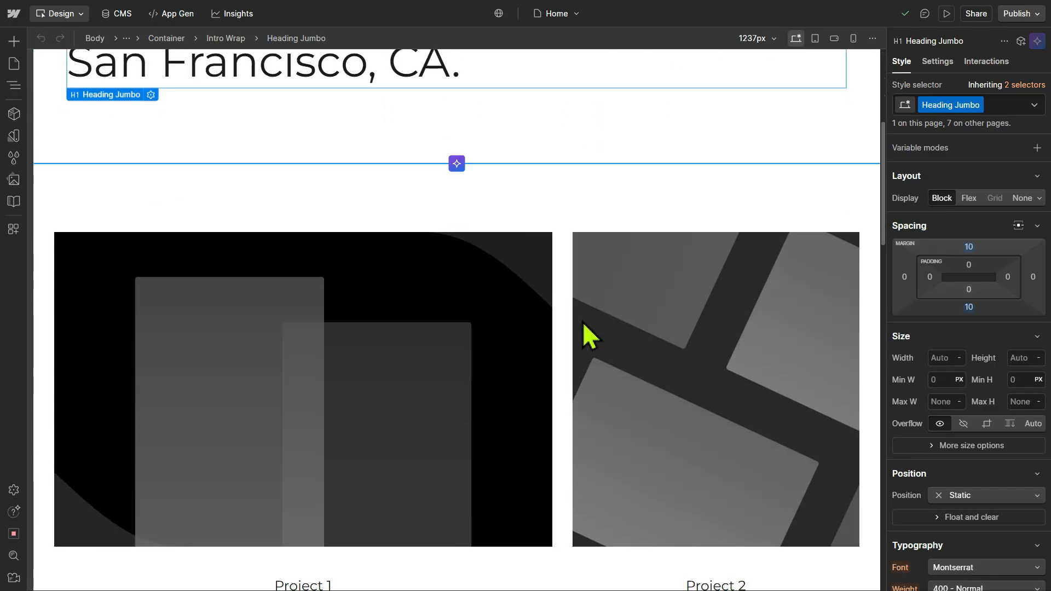
pyautogui.scroll(-9, 587, 332)
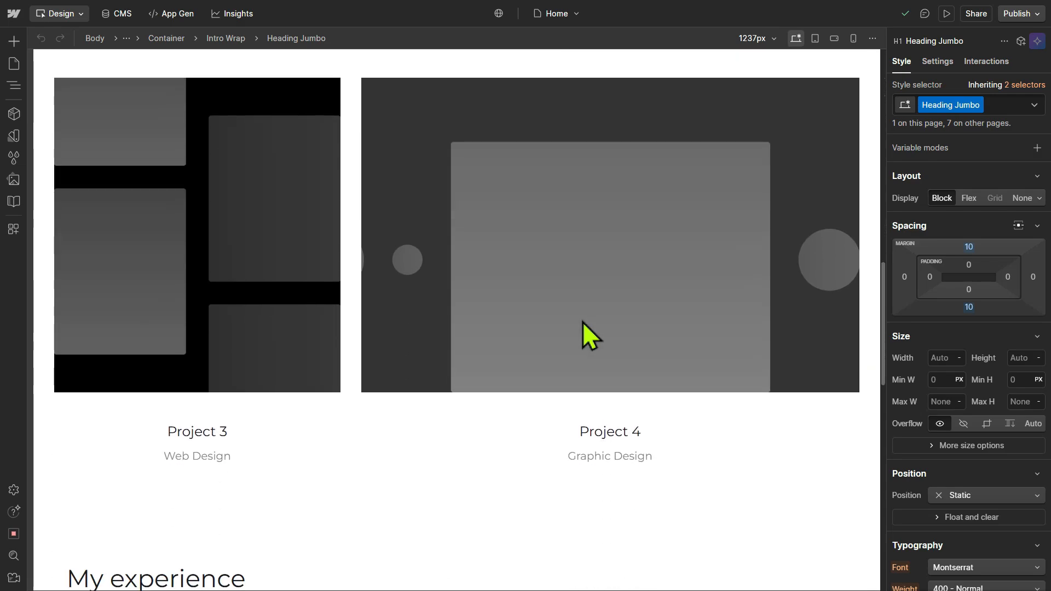
pyautogui.scroll(-2, 585, 333)
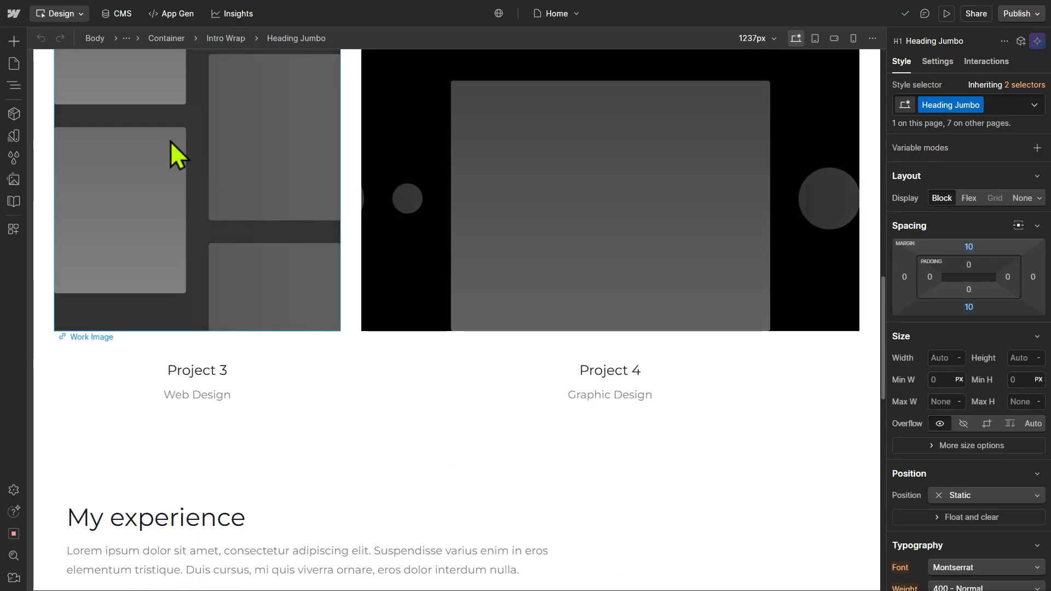
# Look over the page's element structure and inspect the style settings of the Project 4 and Project 3 images
pyautogui.click(14, 85)
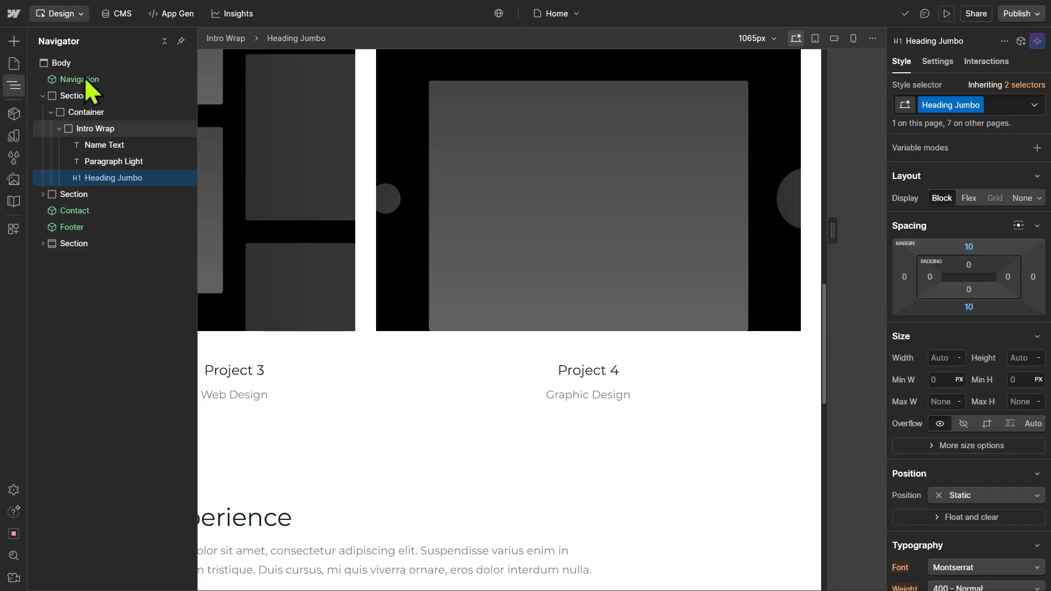
pyautogui.click(342, 402)
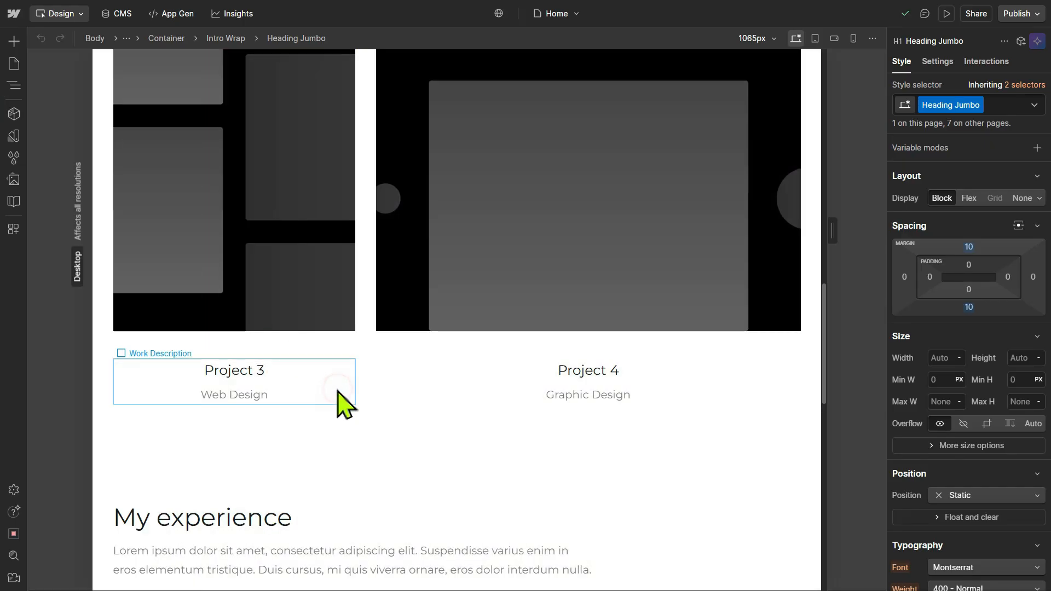
pyautogui.click(421, 445)
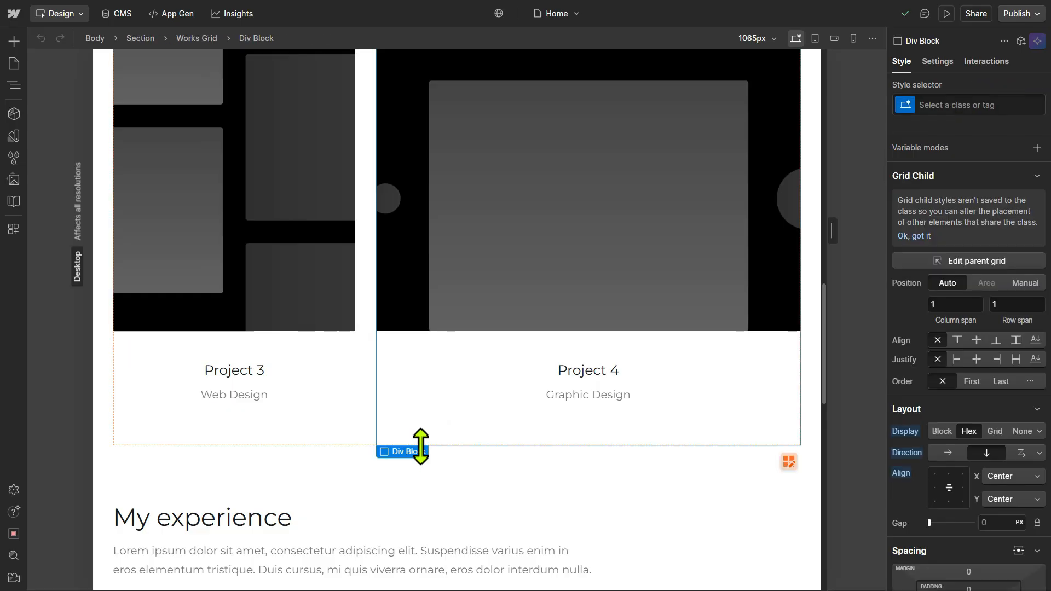
pyautogui.click(549, 299)
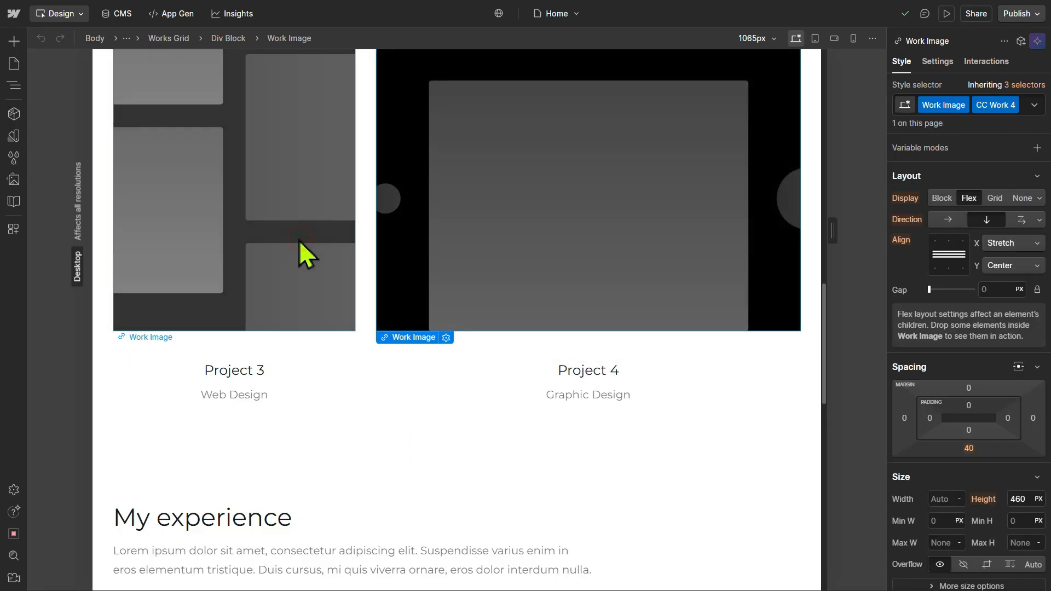
pyautogui.click(305, 254)
pyautogui.scroll(2, 434, 235)
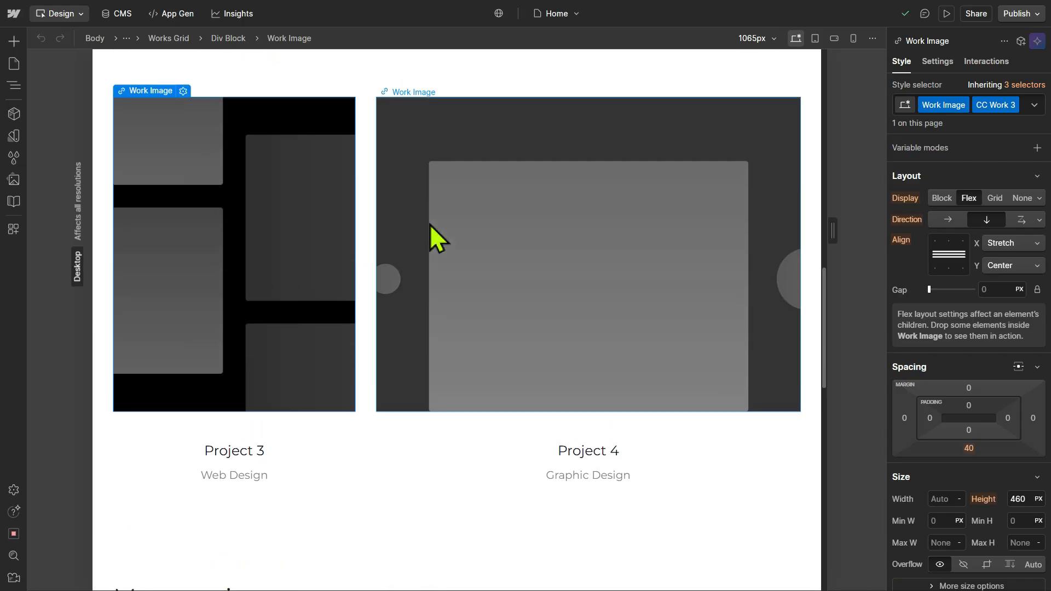
pyautogui.scroll(5, 435, 235)
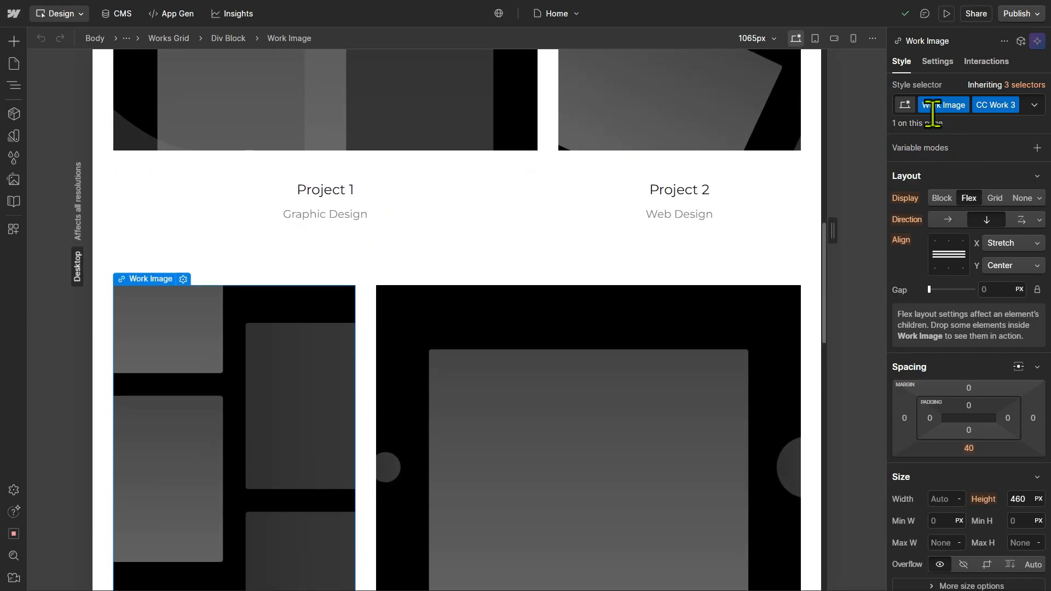
pyautogui.scroll(-3, 967, 191)
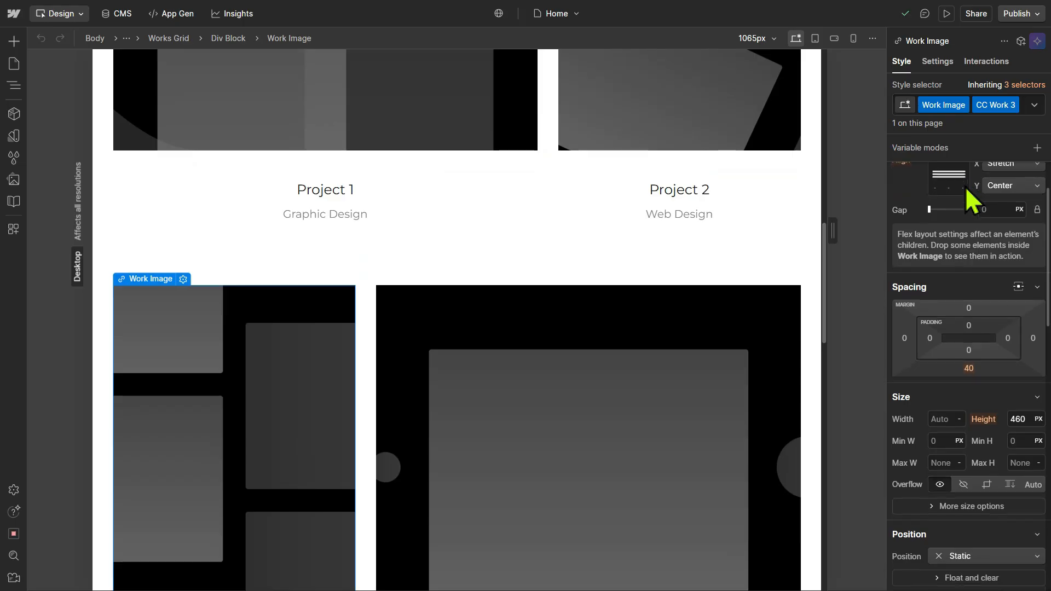
# Open the Navigation component for editing and select its About item
pyautogui.scroll(15, 693, 206)
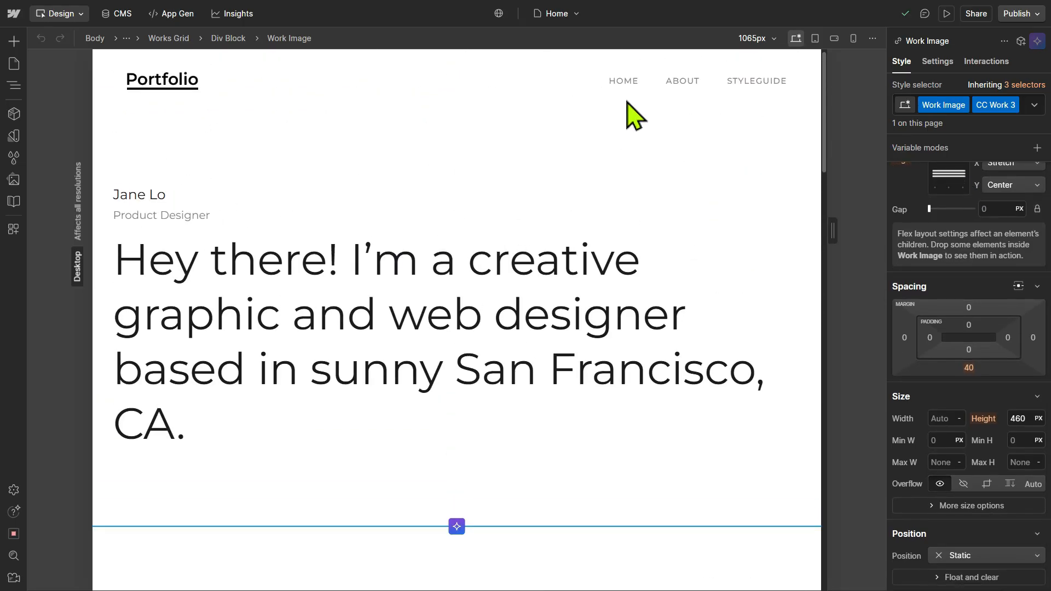
pyautogui.doubleClick(635, 83)
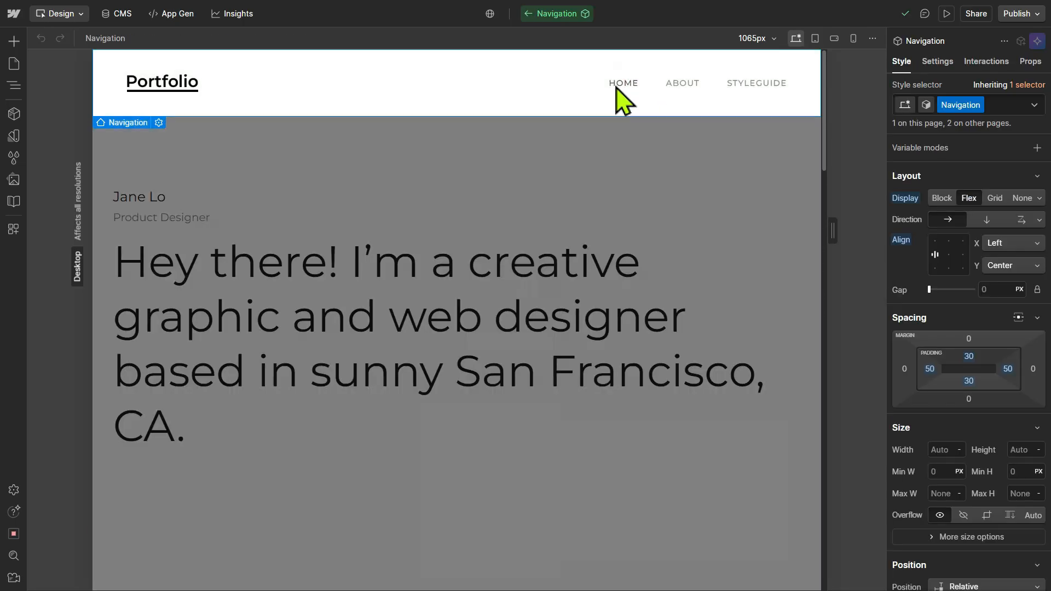
pyautogui.click(691, 90)
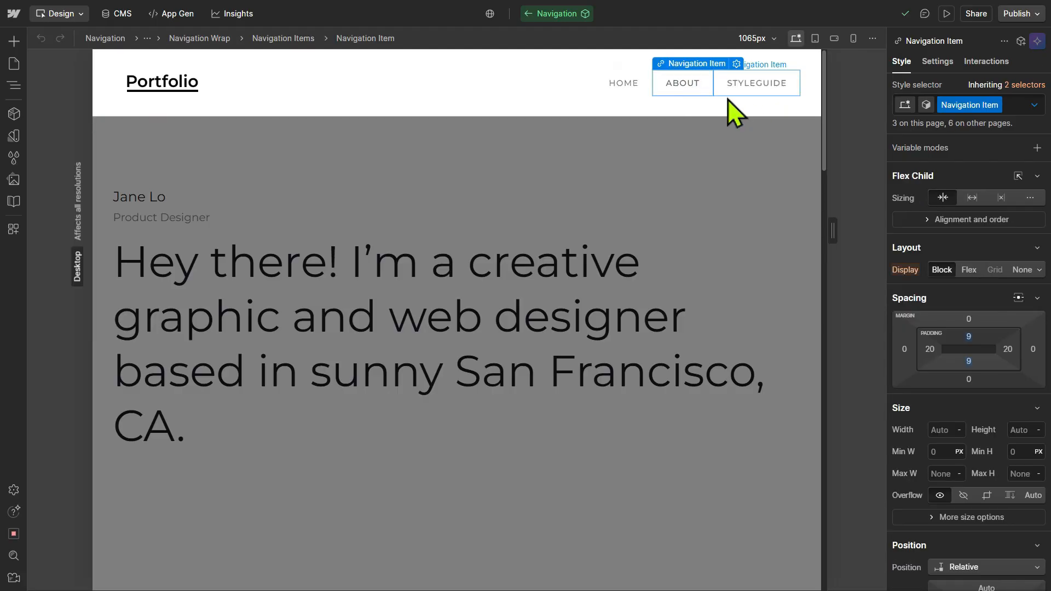
# Set the border color of the navigation items to dark red #8c0606
pyautogui.scroll(-3, 920, 230)
pyautogui.scroll(-6, 955, 235)
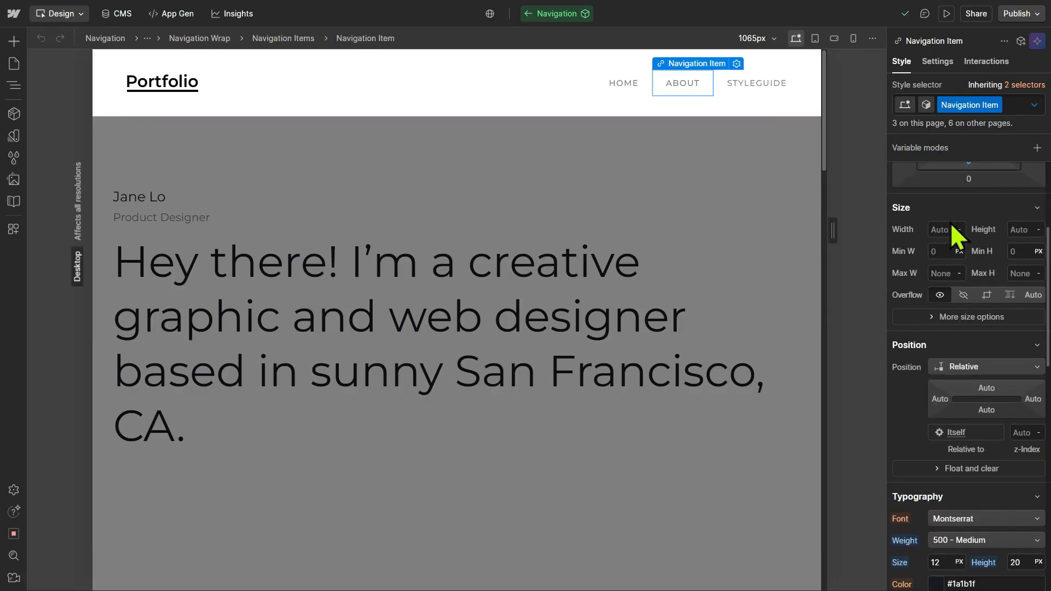
pyautogui.scroll(-5, 957, 234)
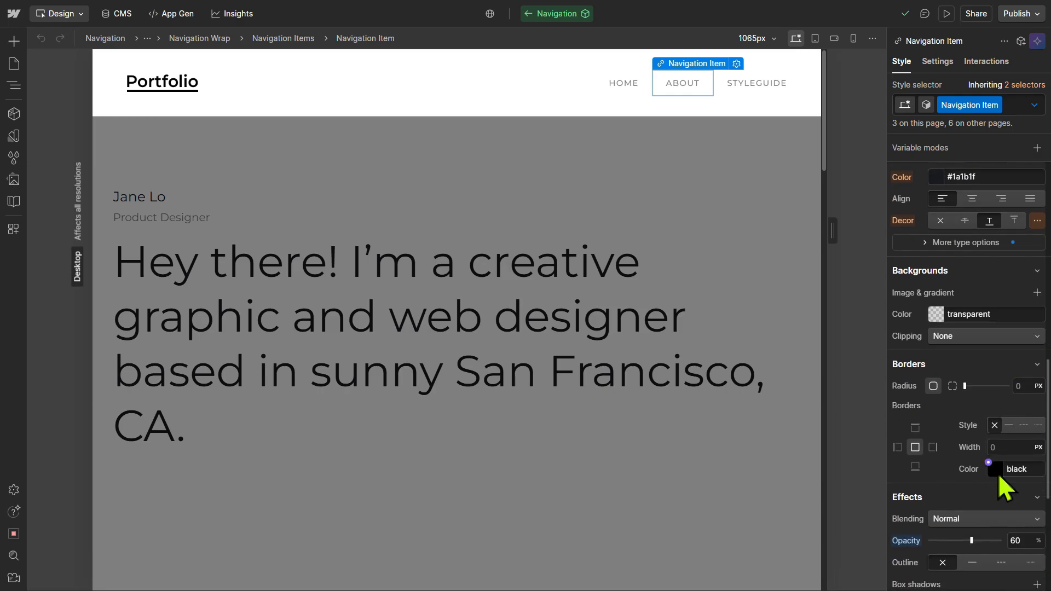
pyautogui.click(997, 469)
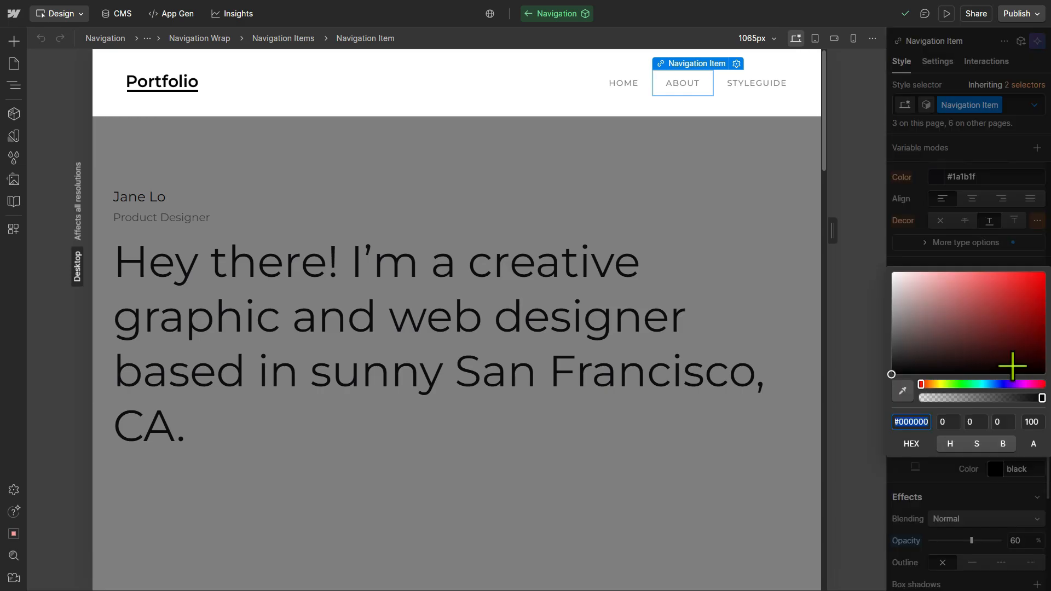
pyautogui.click(1000, 327)
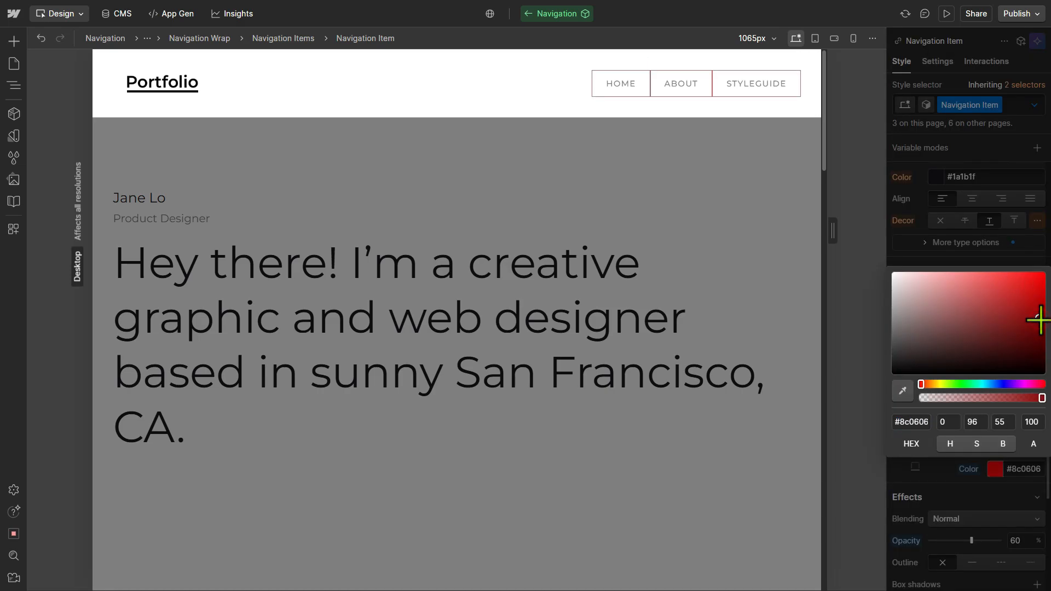
pyautogui.click(677, 219)
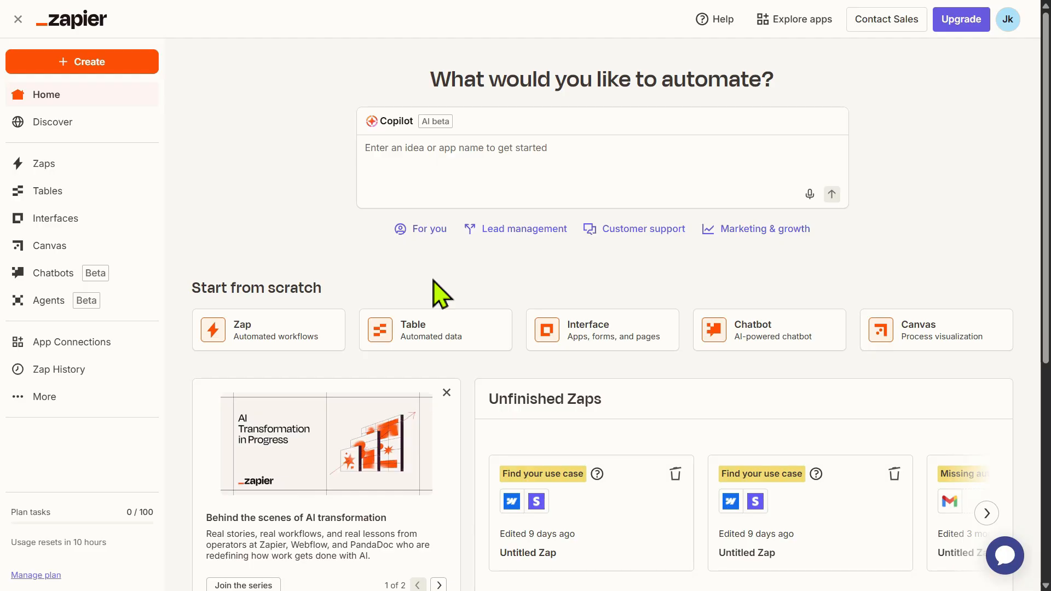
# In Zapier, create a new Zap and choose Webflow as its trigger app
pyautogui.click(122, 59)
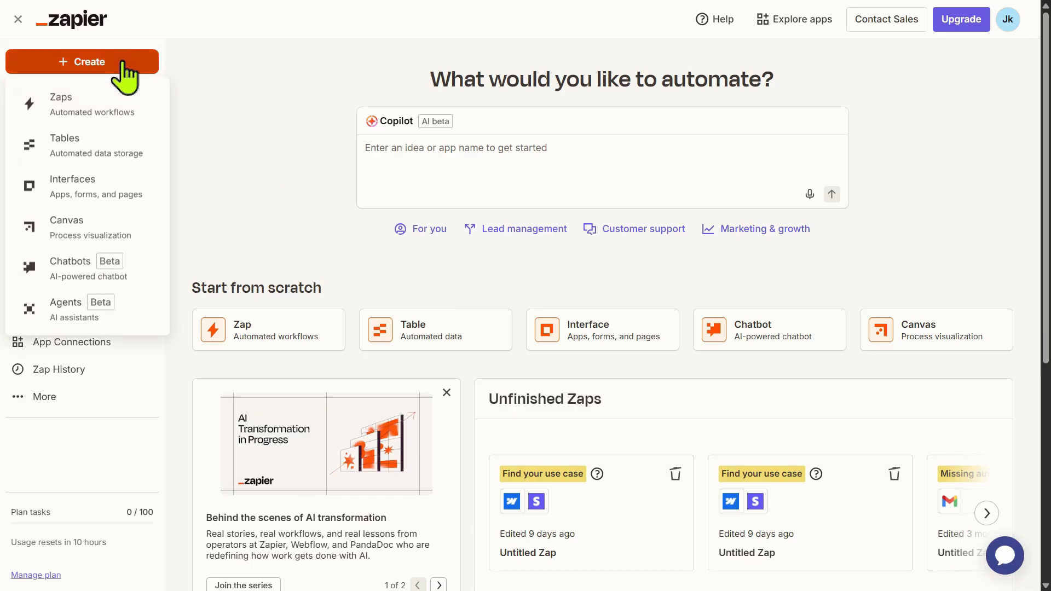
pyautogui.click(111, 103)
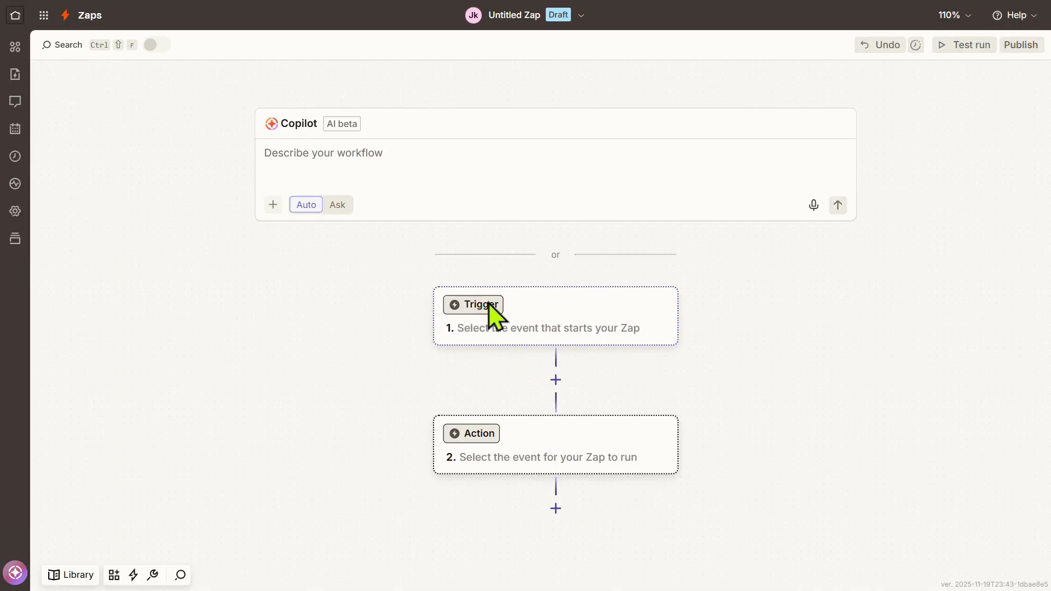
pyautogui.click(490, 307)
pyautogui.write('WEBFLOW')
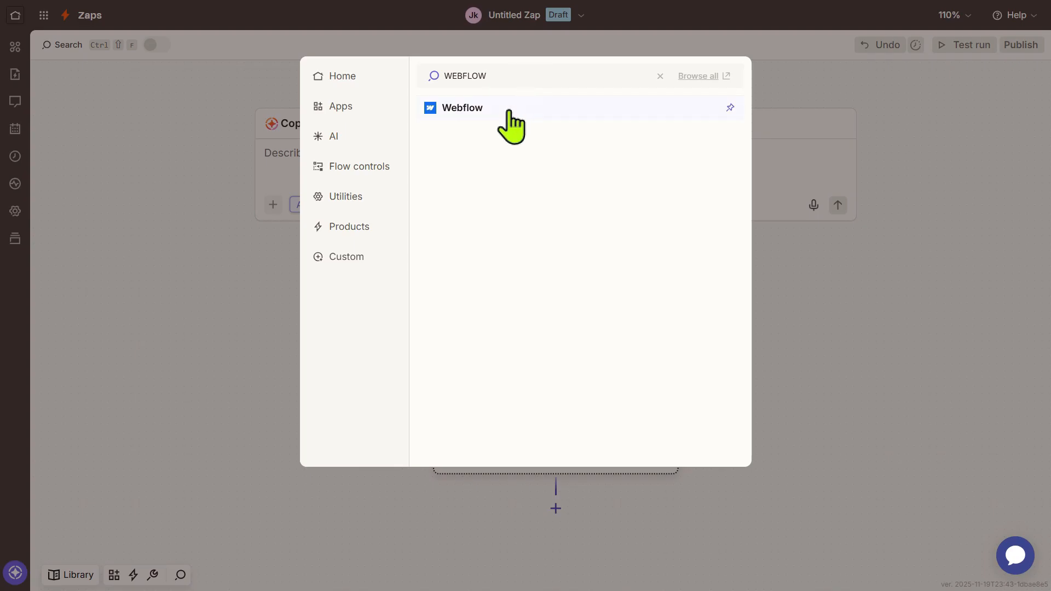
pyautogui.click(508, 109)
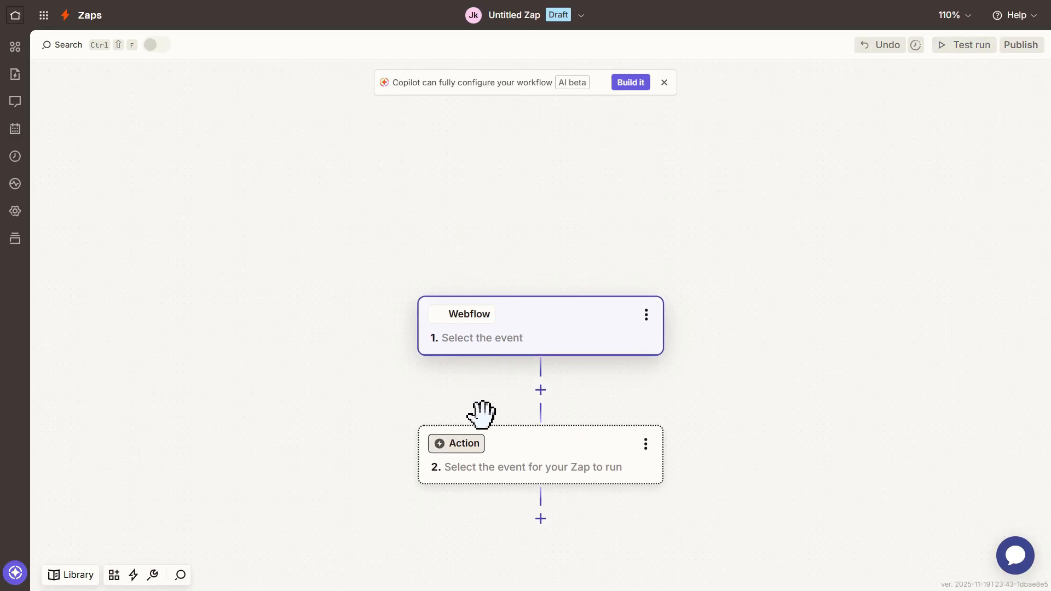
# Choose Stripe as the app for the Zap's action
pyautogui.click(479, 460)
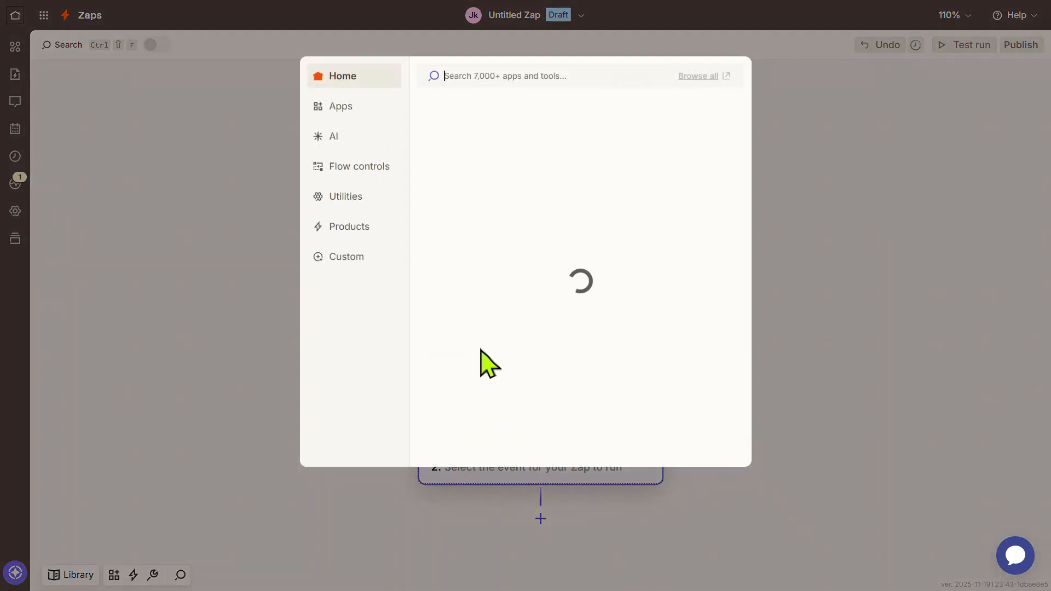
pyautogui.write('stripe')
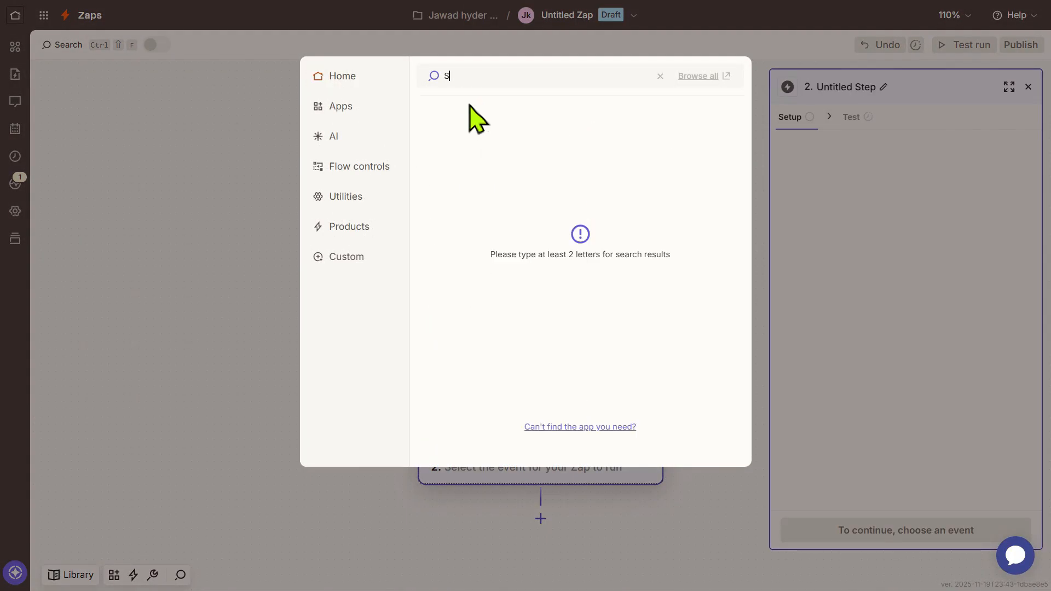
pyautogui.click(484, 109)
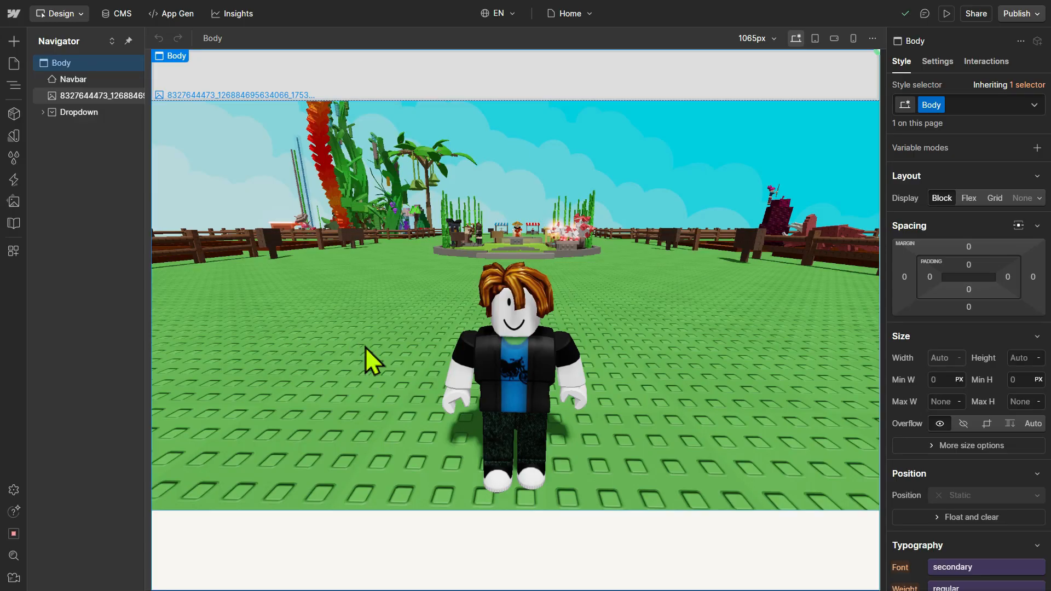
# In Webflow, open the Home page's settings and look through its access, SEO, sitemap indexing and Open Graph options
pyautogui.click(15, 65)
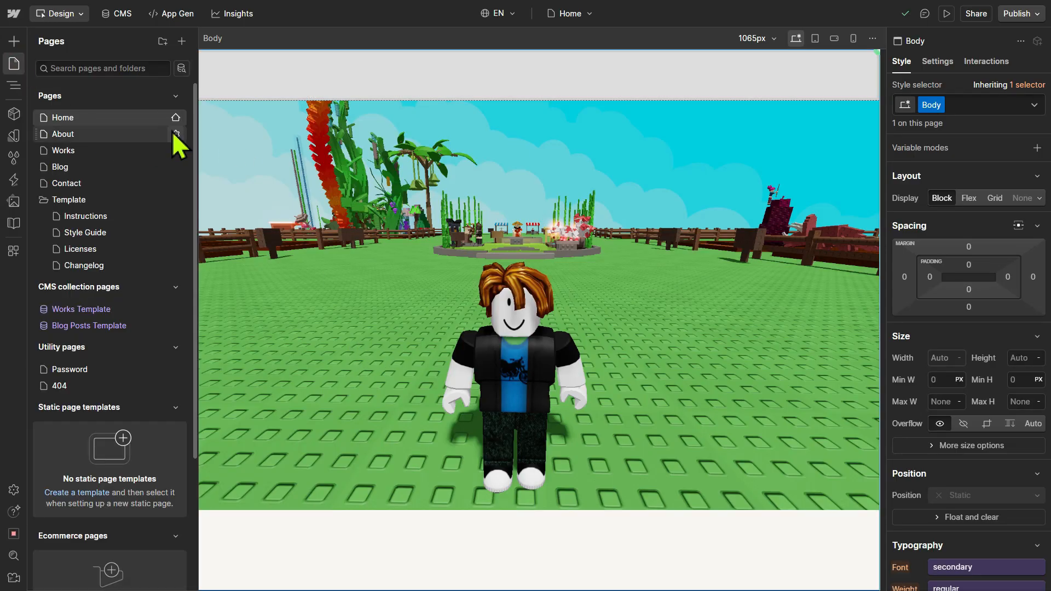
pyautogui.click(160, 118)
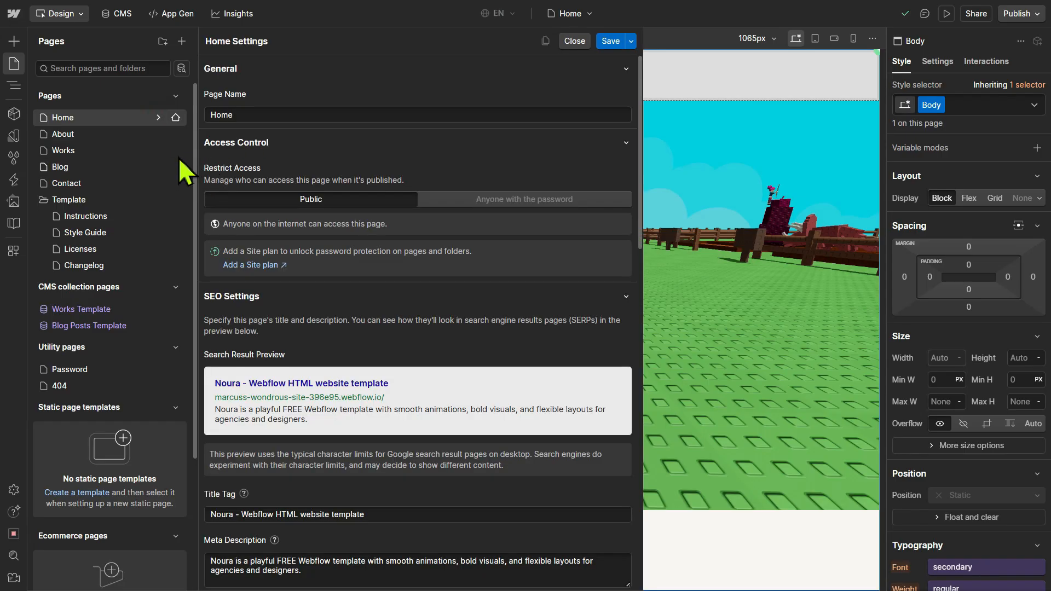
pyautogui.scroll(-4, 336, 361)
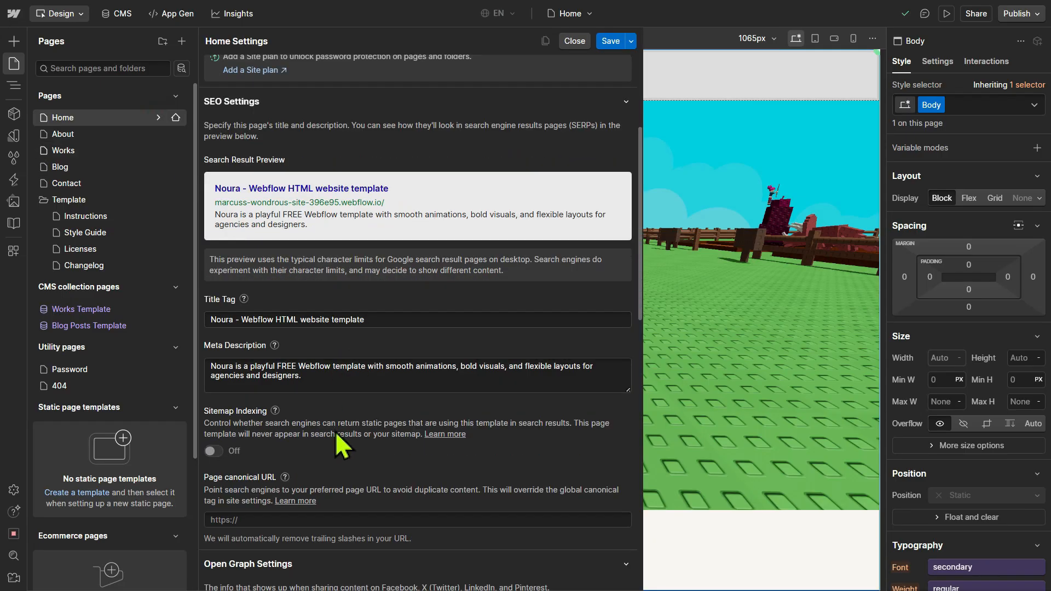
pyautogui.scroll(-3, 337, 438)
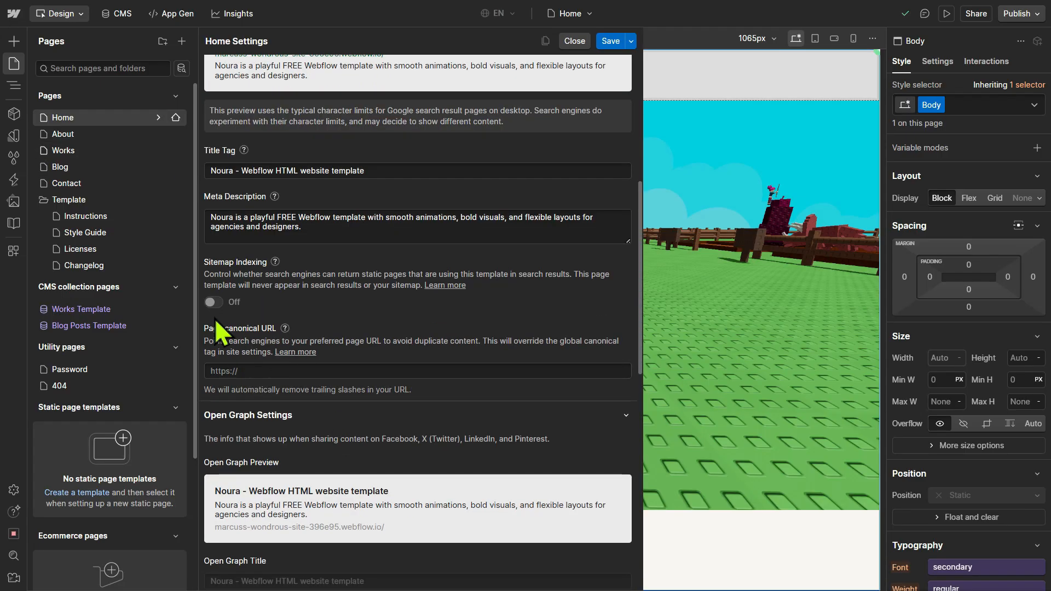
pyautogui.scroll(-2, 307, 431)
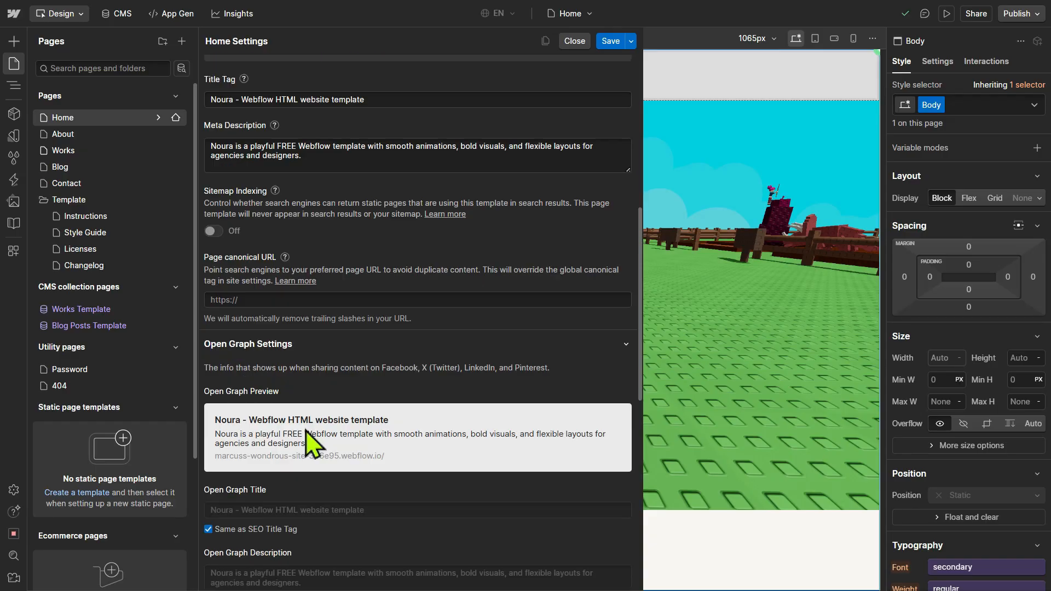
pyautogui.scroll(-1, 306, 438)
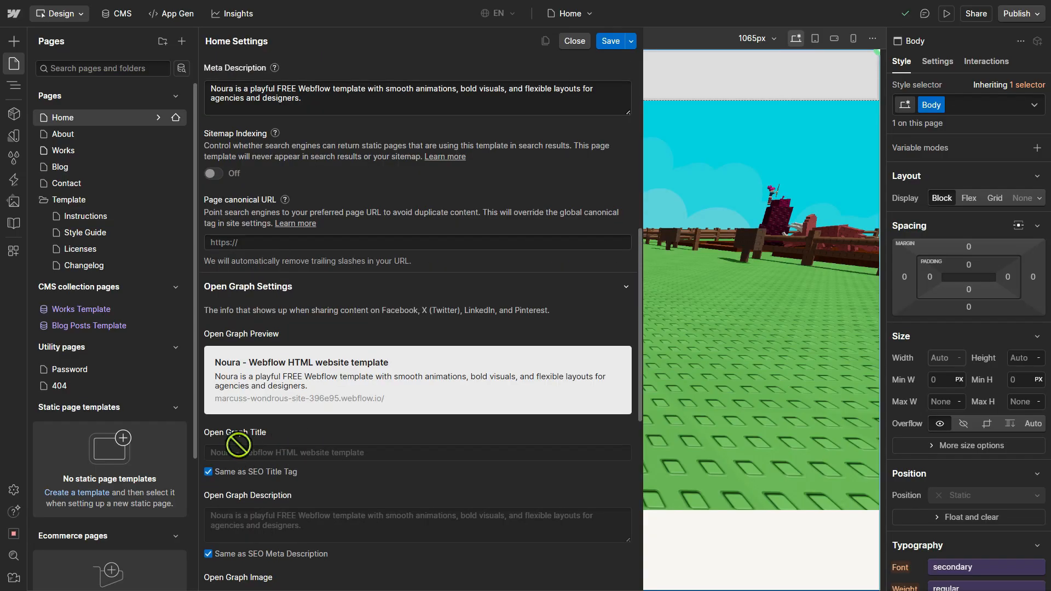
pyautogui.scroll(-1, 266, 520)
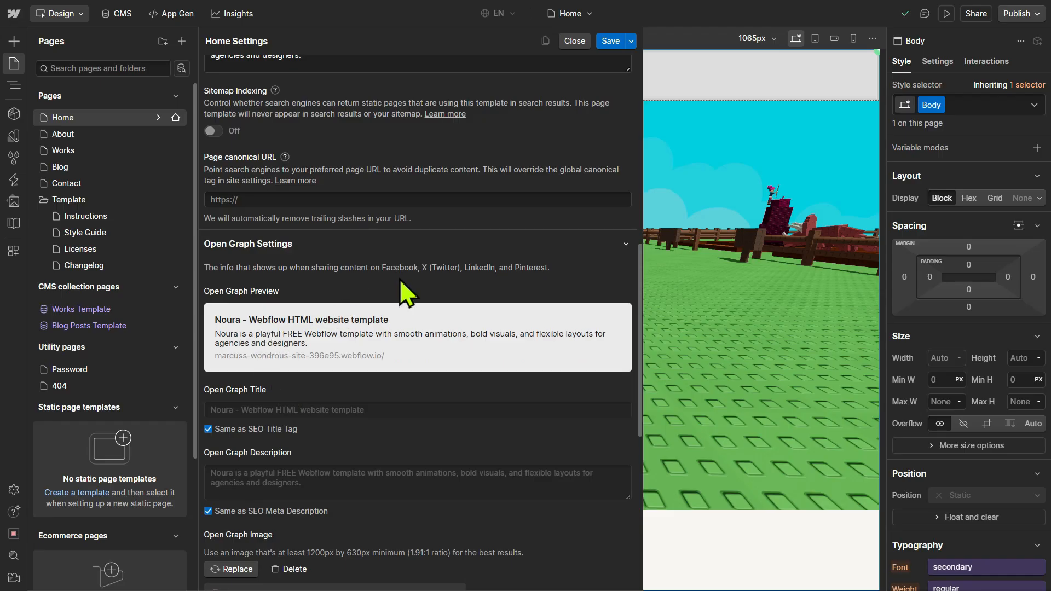
pyautogui.click(707, 272)
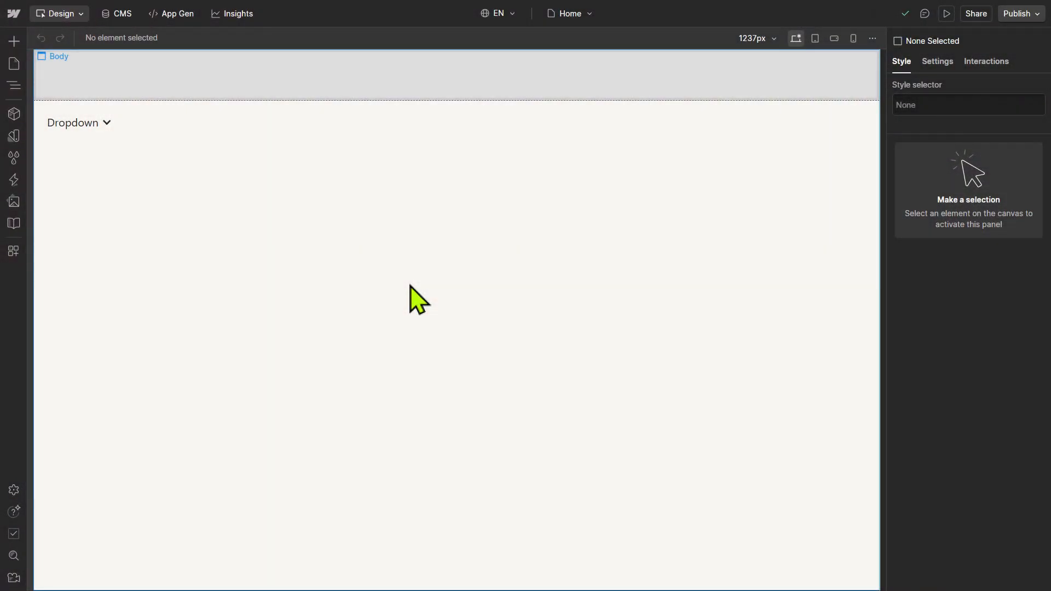
# Find the Form Block element and add it to the Home page below the dropdown
pyautogui.click(14, 42)
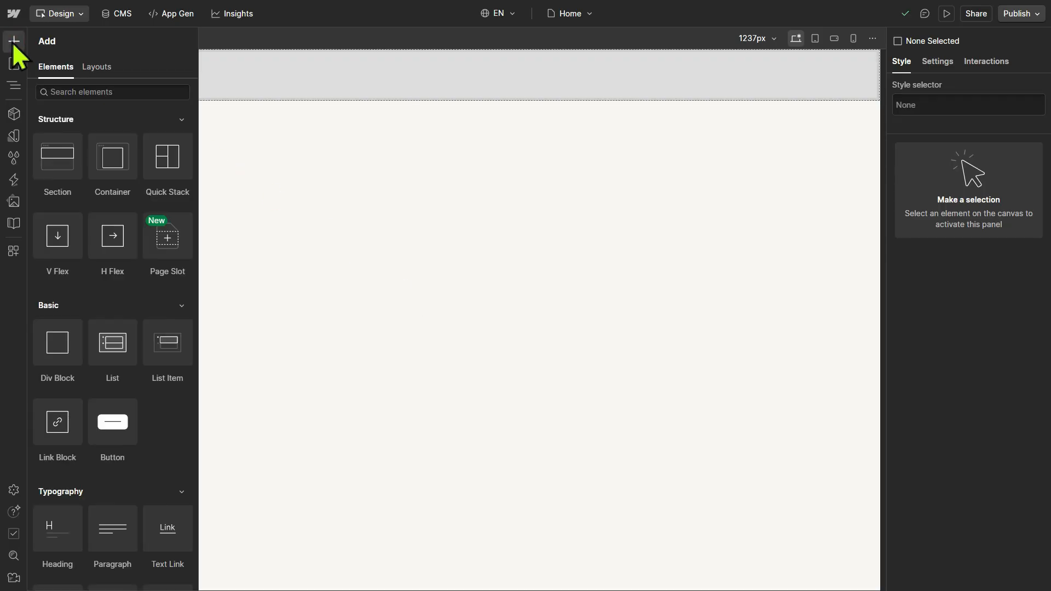
pyautogui.click(90, 91)
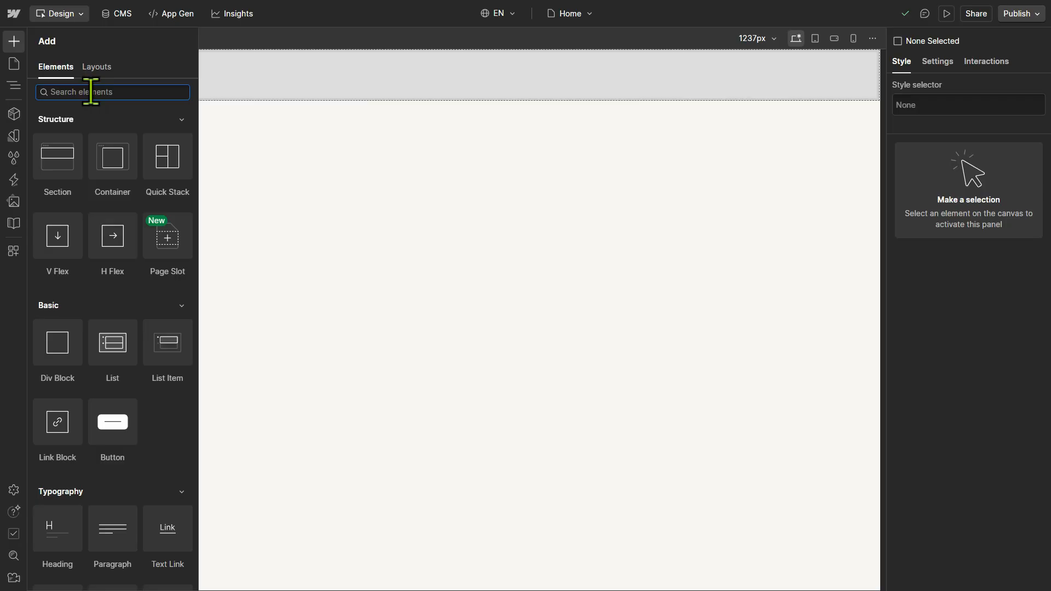
pyautogui.write('form')
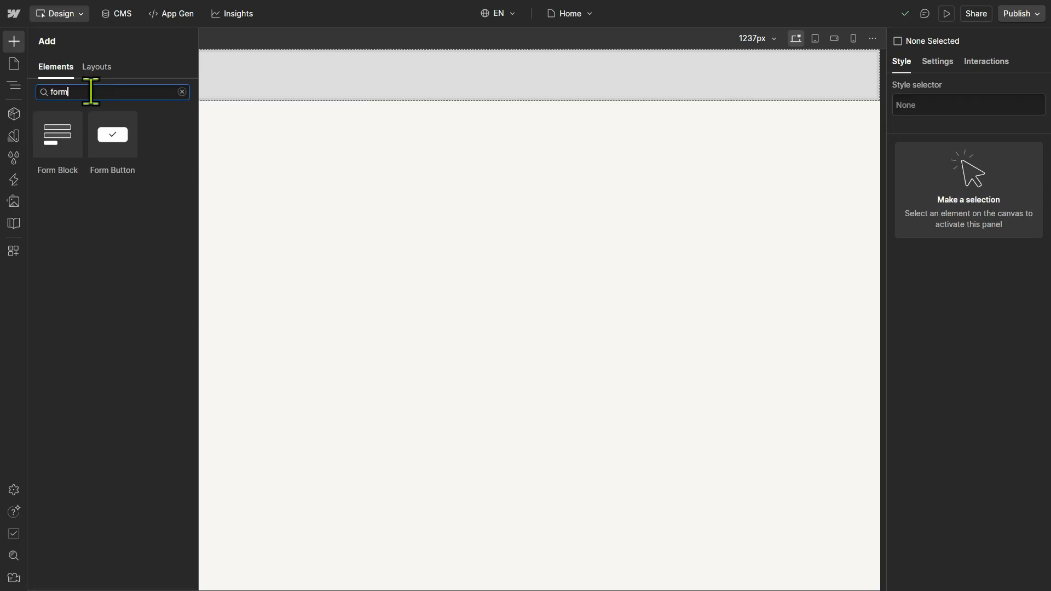
pyautogui.click(60, 137)
pyautogui.click(57, 154)
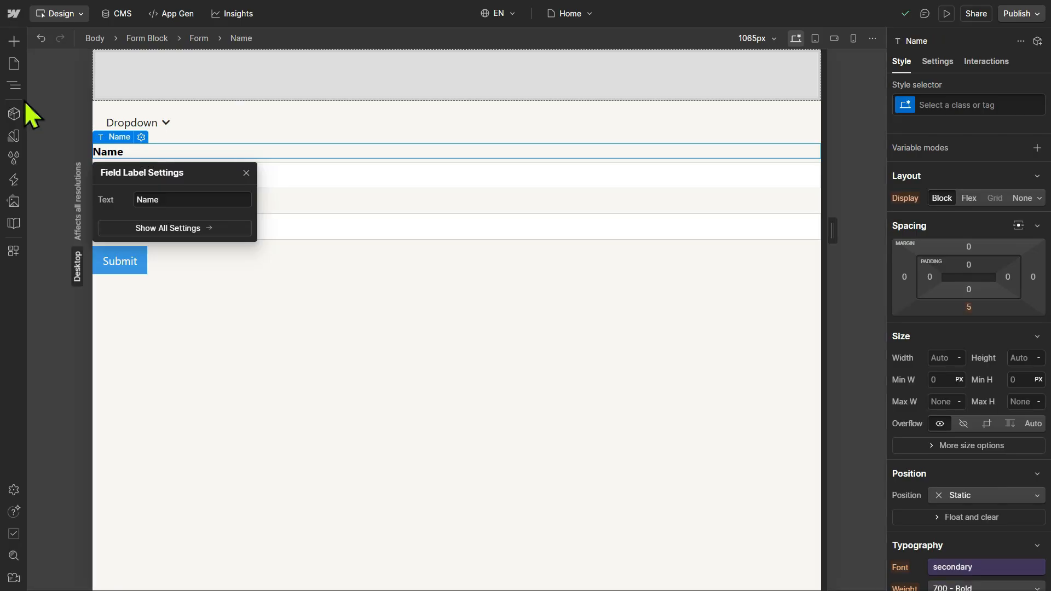
# Add a Radio Button to the form beneath the Name label
pyautogui.click(15, 40)
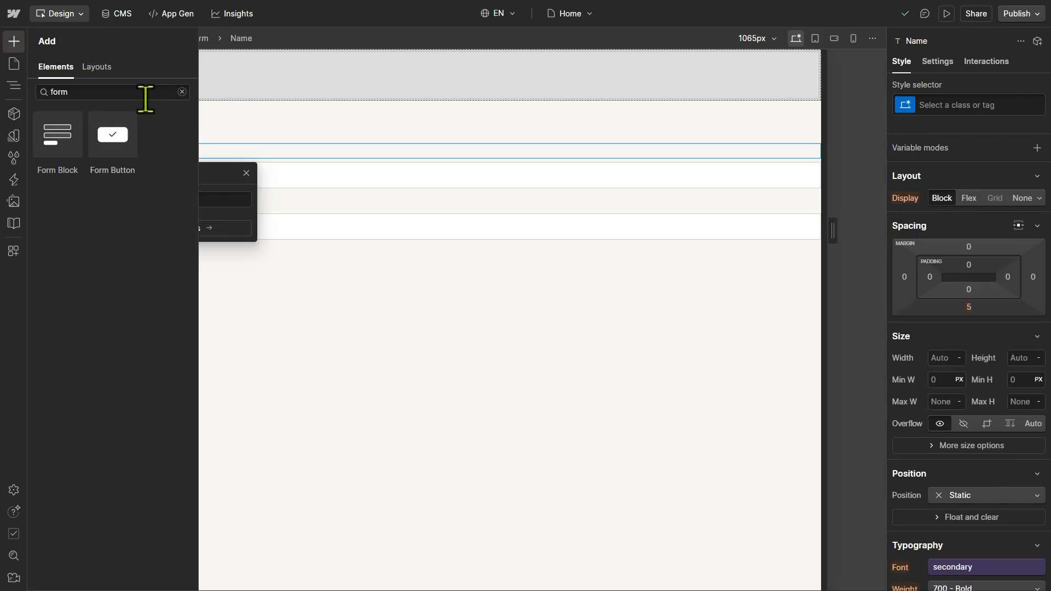
pyautogui.click(181, 92)
pyautogui.write('radi')
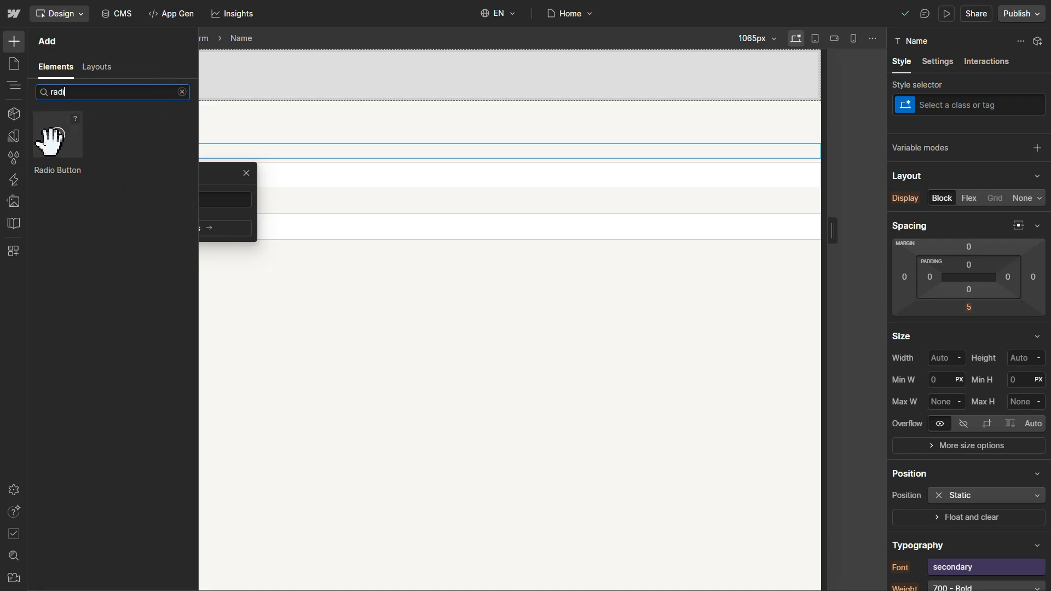
pyautogui.click(52, 139)
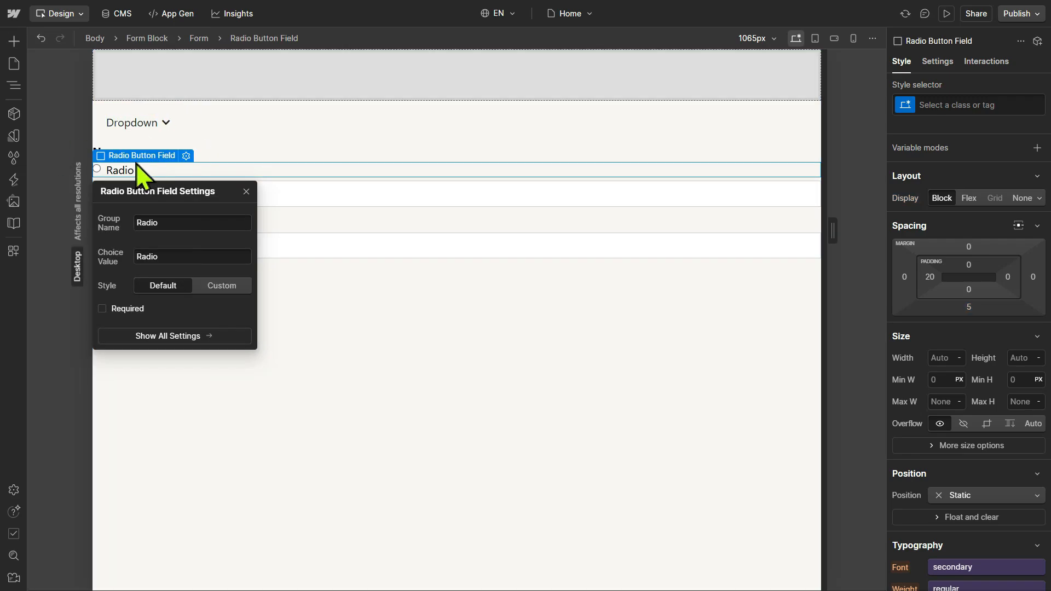
pyautogui.click(279, 153)
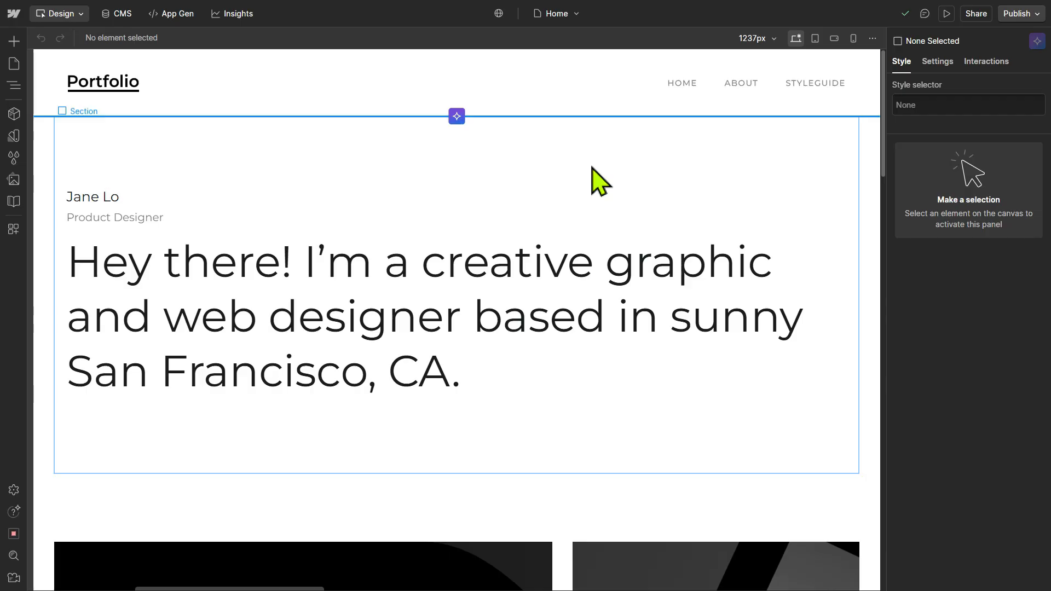
# Select the Project 1 image on the portfolio page and set its cursor style to pointer
pyautogui.scroll(-6, 600, 181)
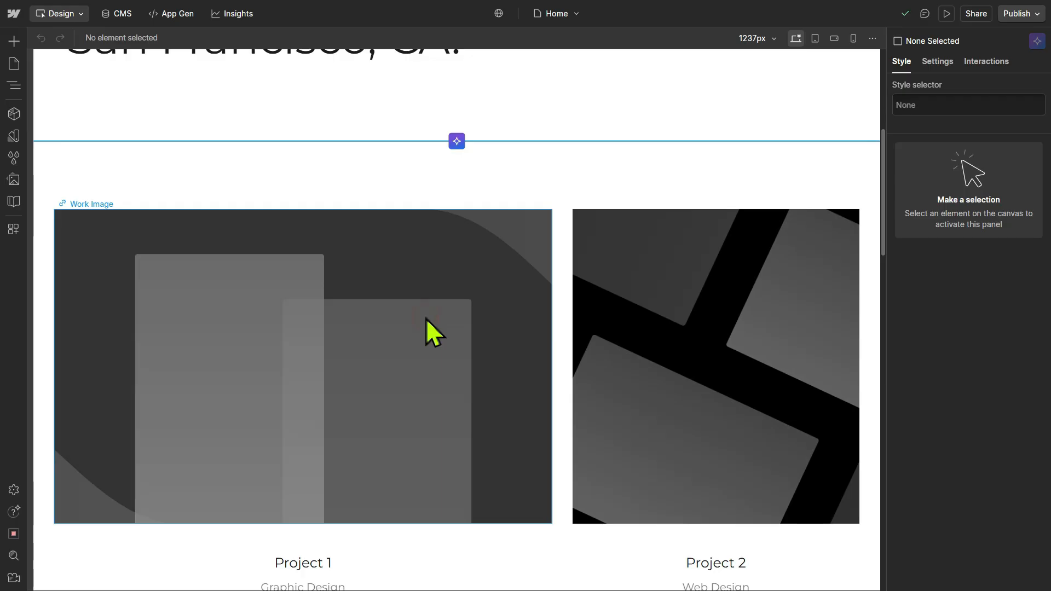
pyautogui.click(431, 333)
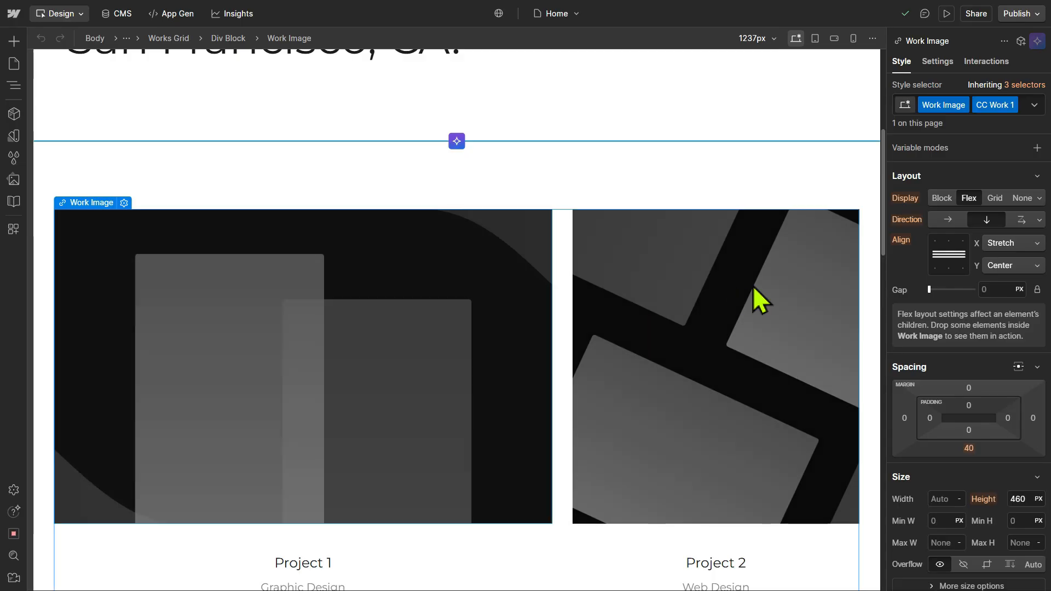
pyautogui.scroll(-1, 915, 324)
pyautogui.scroll(-5, 915, 330)
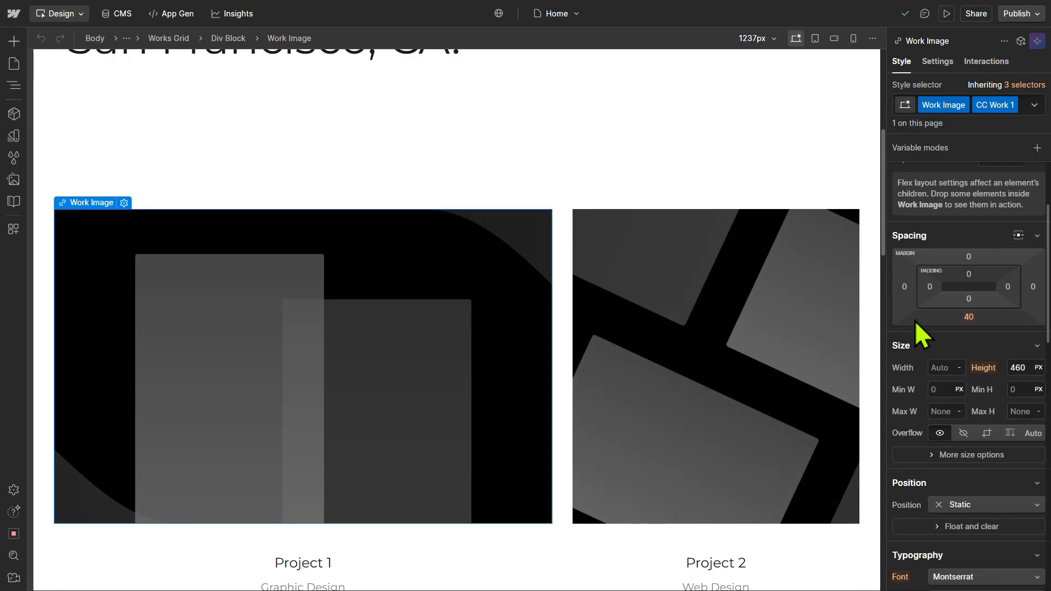
pyautogui.scroll(-5, 920, 333)
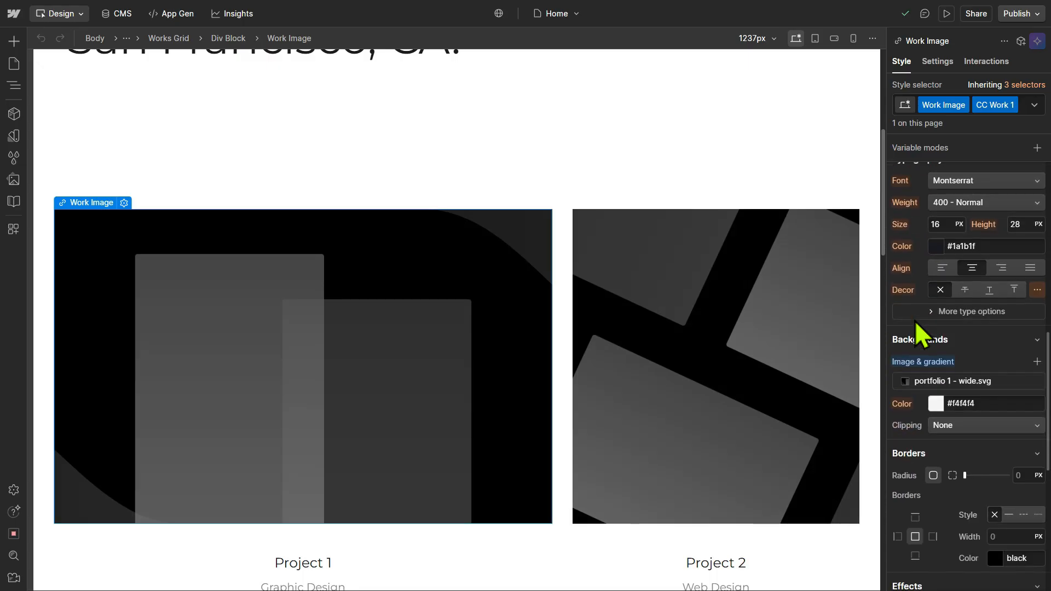
pyautogui.scroll(-3, 919, 333)
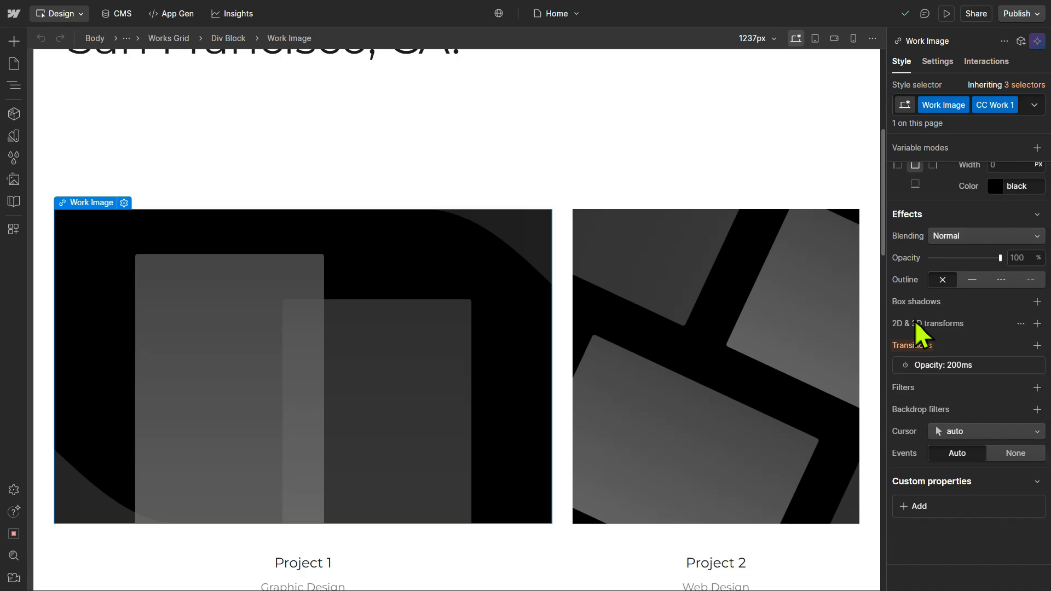
pyautogui.click(980, 431)
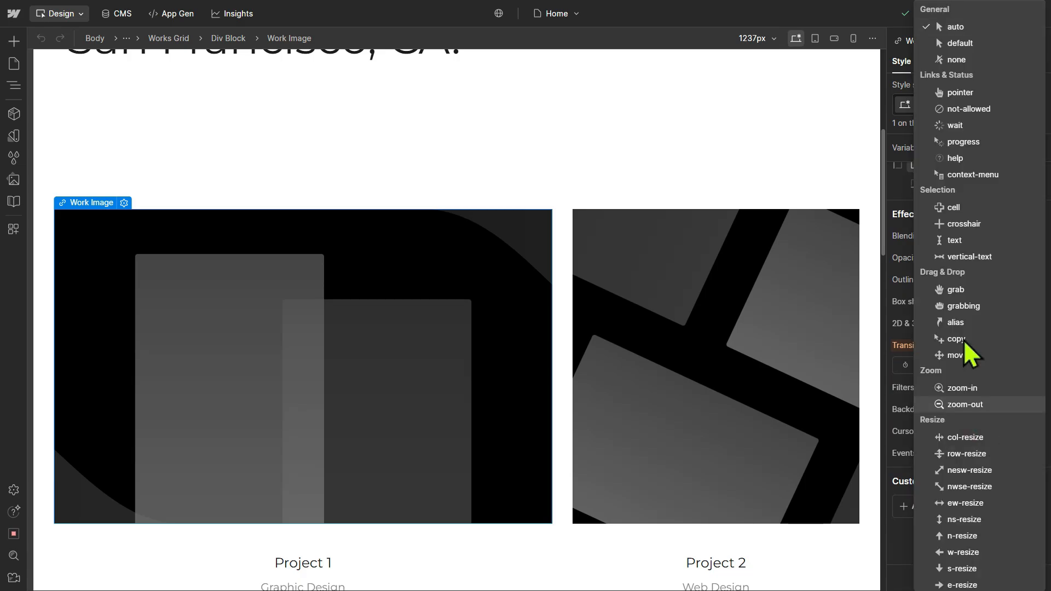
pyautogui.click(959, 93)
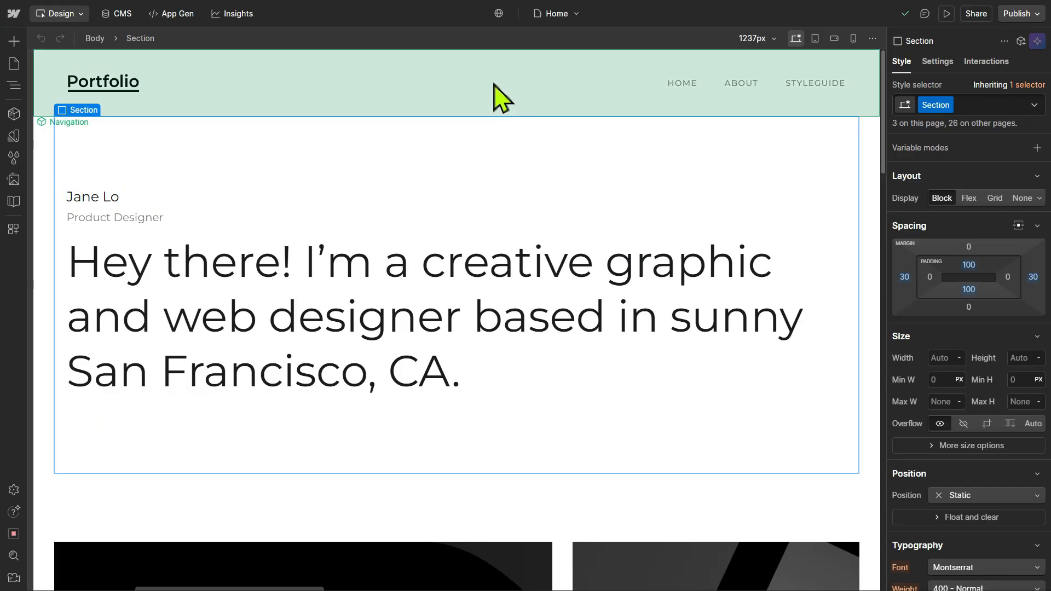
# Open the site's localization settings and choose English as the new locale's language
pyautogui.click(499, 14)
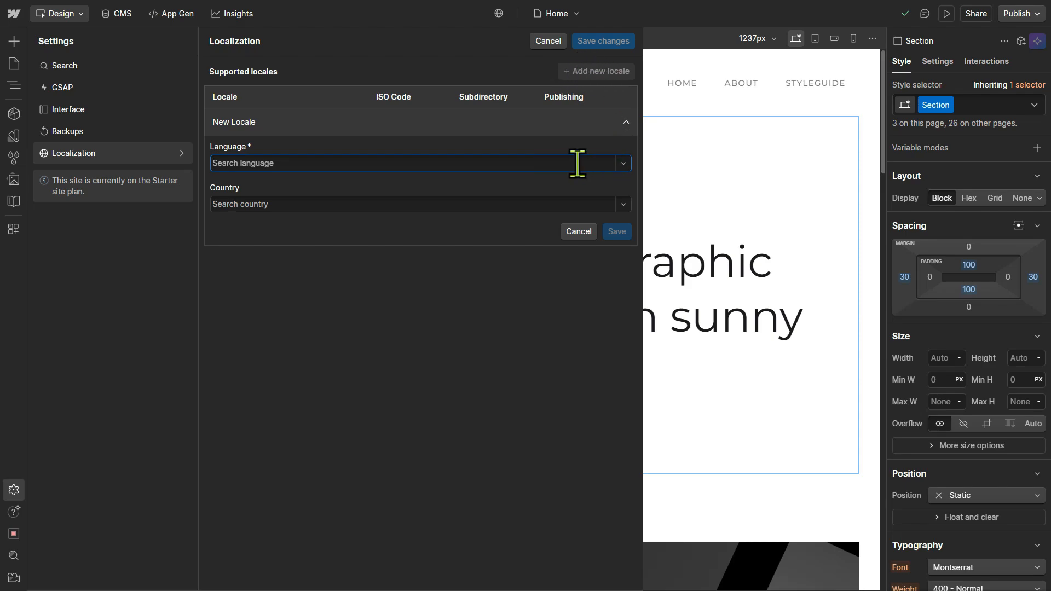
pyautogui.click(627, 170)
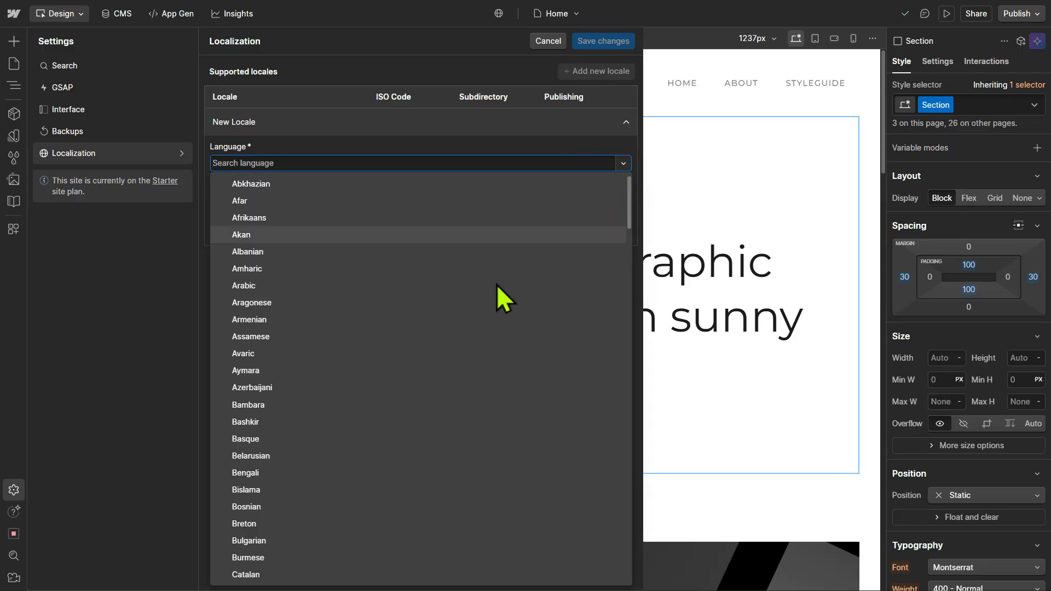
pyautogui.scroll(-2, 472, 356)
pyautogui.scroll(-7, 468, 351)
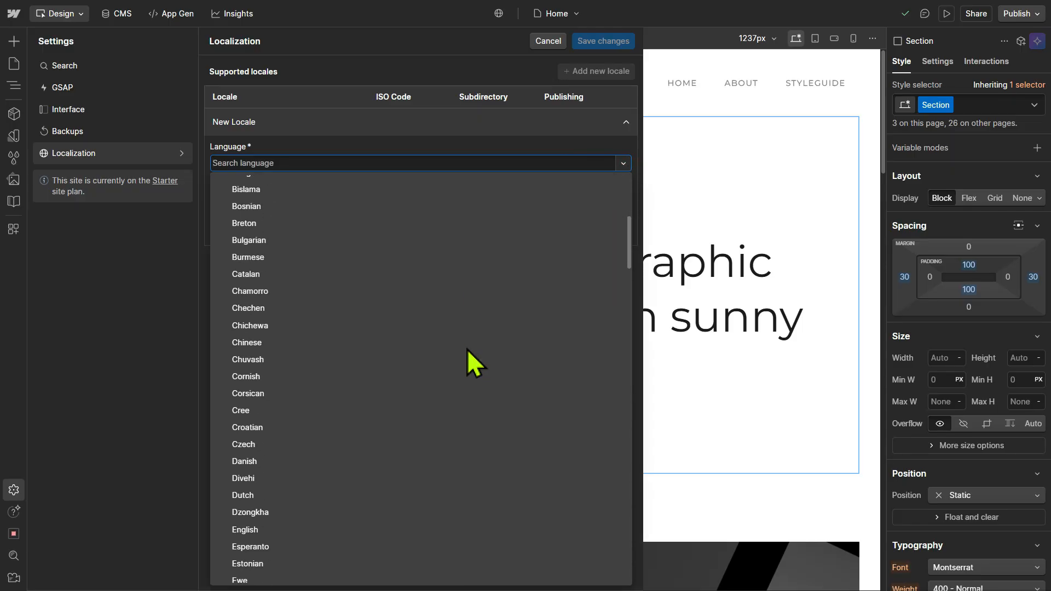
pyautogui.scroll(-2, 468, 356)
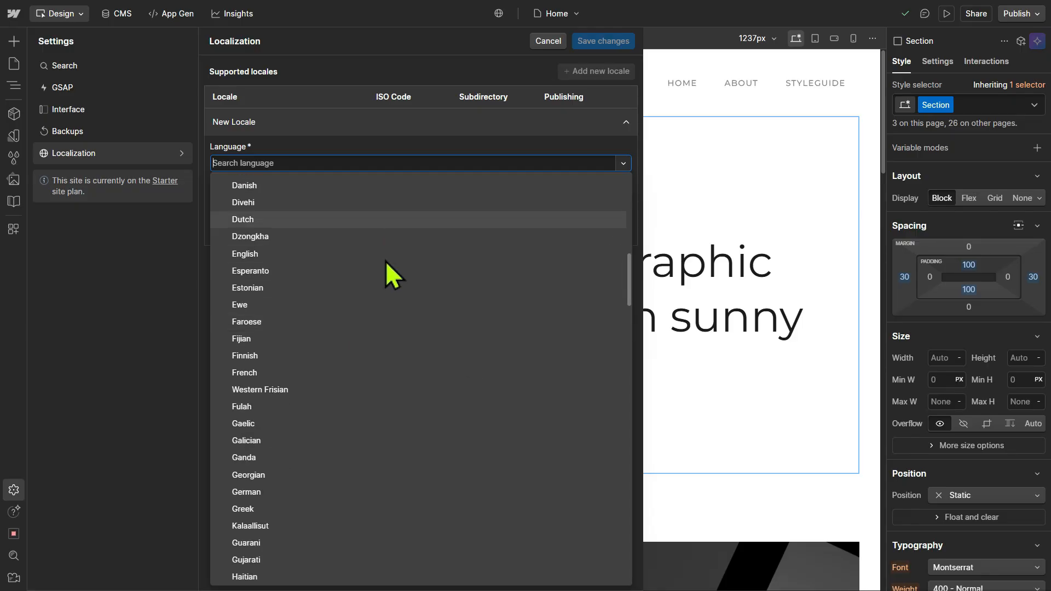
pyautogui.click(307, 256)
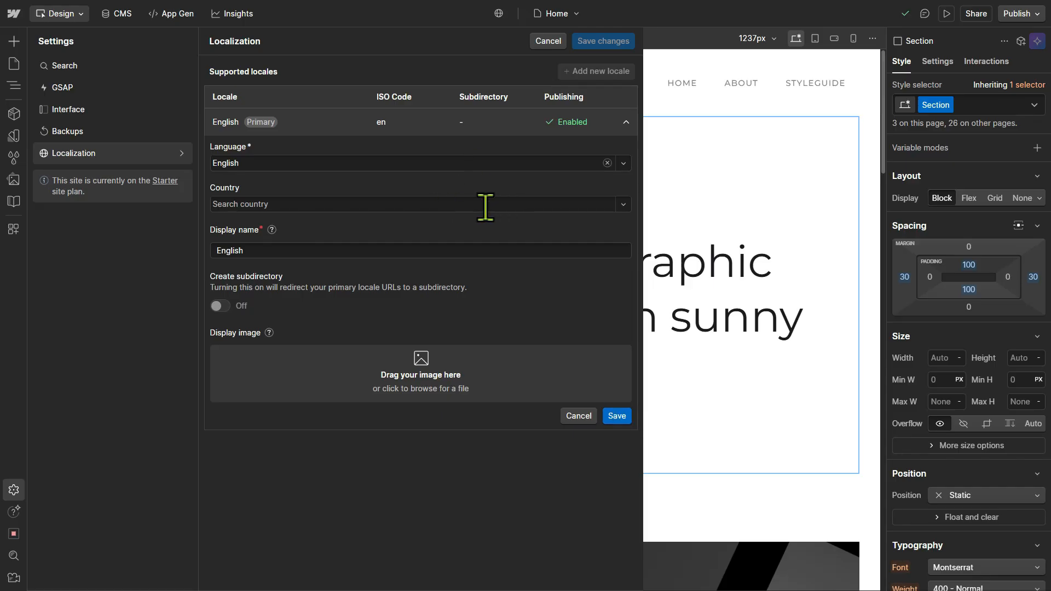
# Look through the country options for the English locale and close the list without choosing one
pyautogui.click(622, 205)
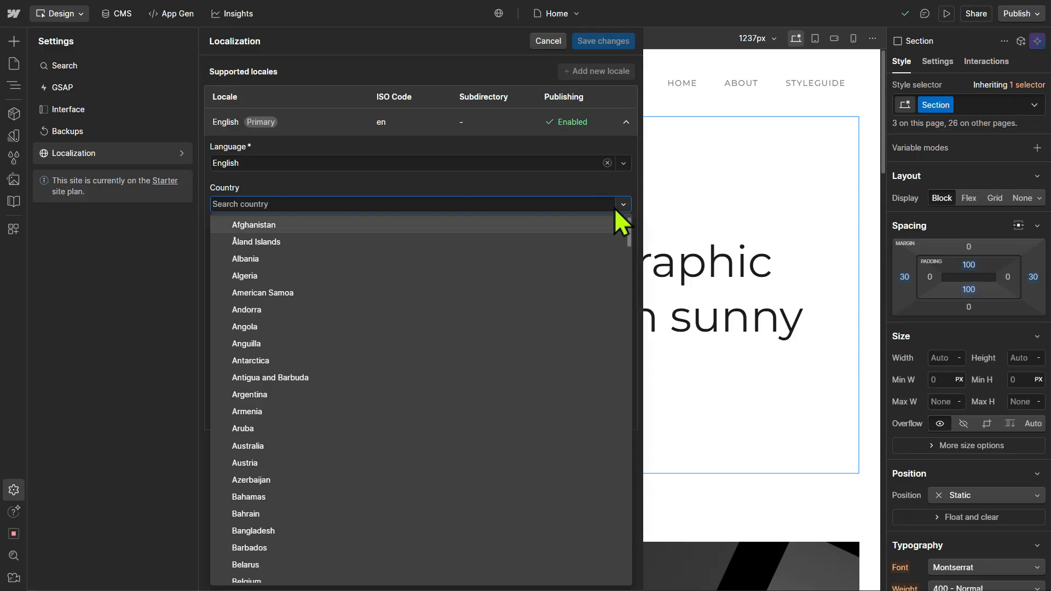
pyautogui.click(624, 208)
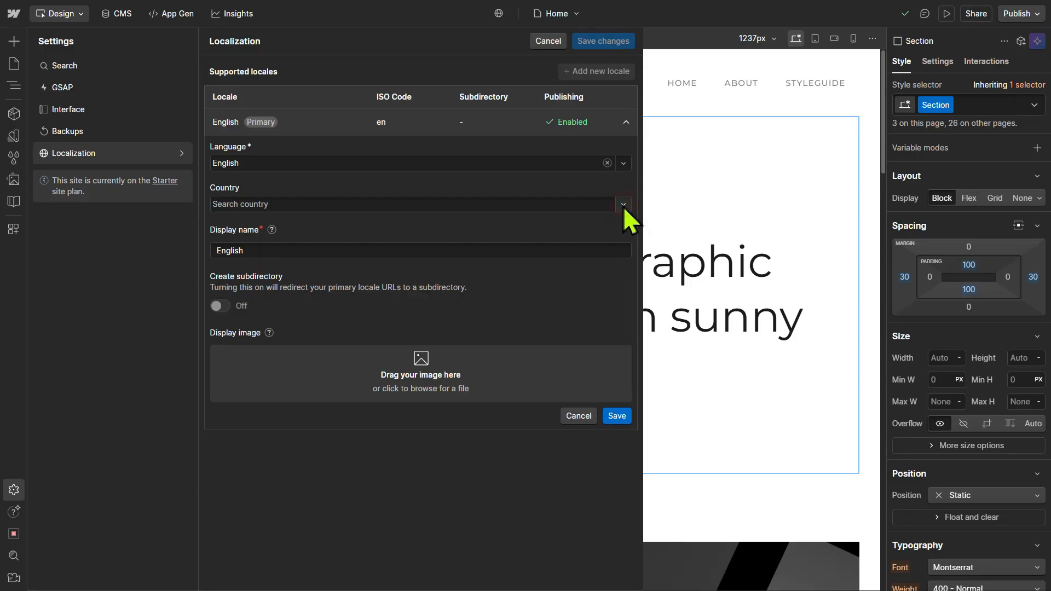
pyautogui.click(520, 254)
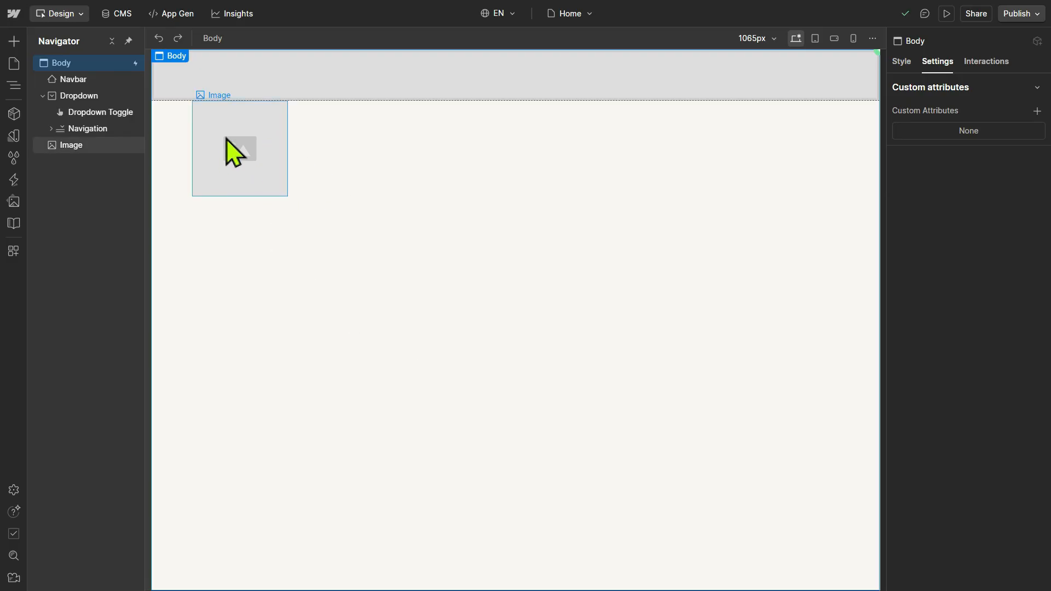
# Select the placeholder image below the navbar on the Home page and set its border radius to 50 px
pyautogui.click(14, 42)
pyautogui.moveTo(56, 137); pyautogui.dragTo(240, 164)
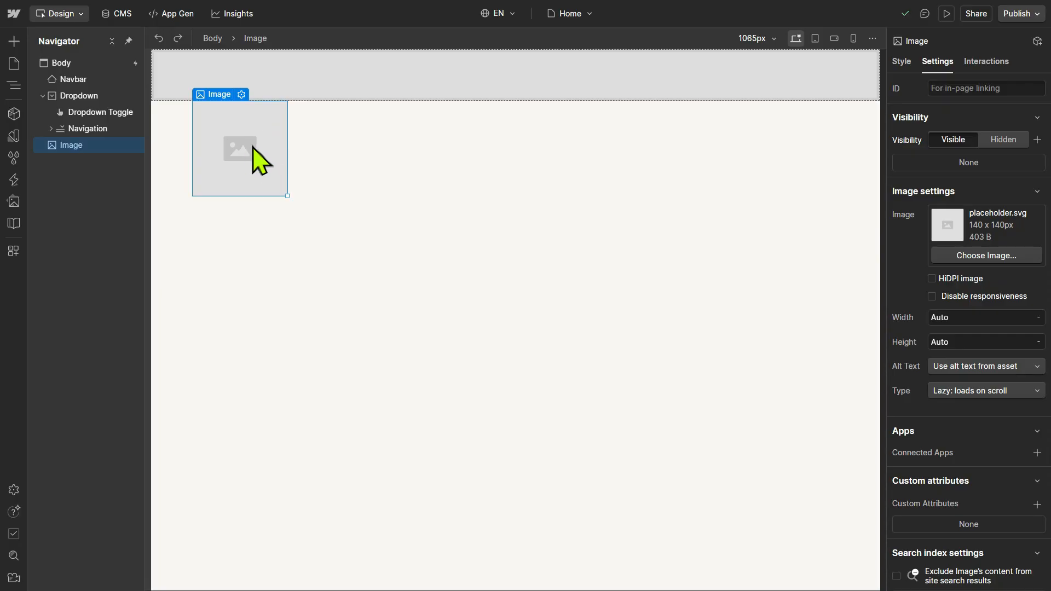
pyautogui.click(903, 60)
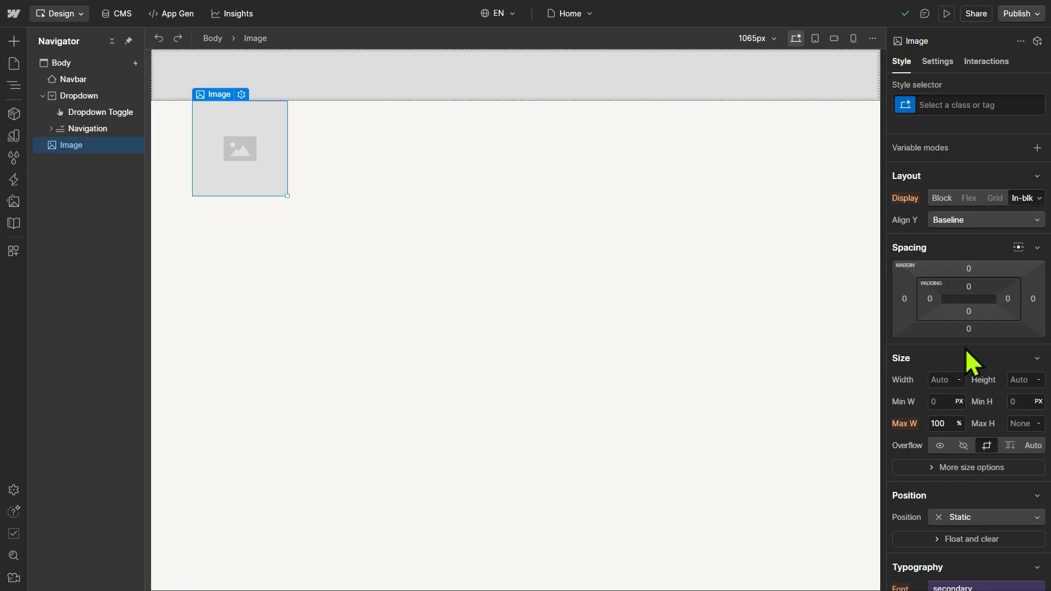
pyautogui.scroll(-10, 969, 361)
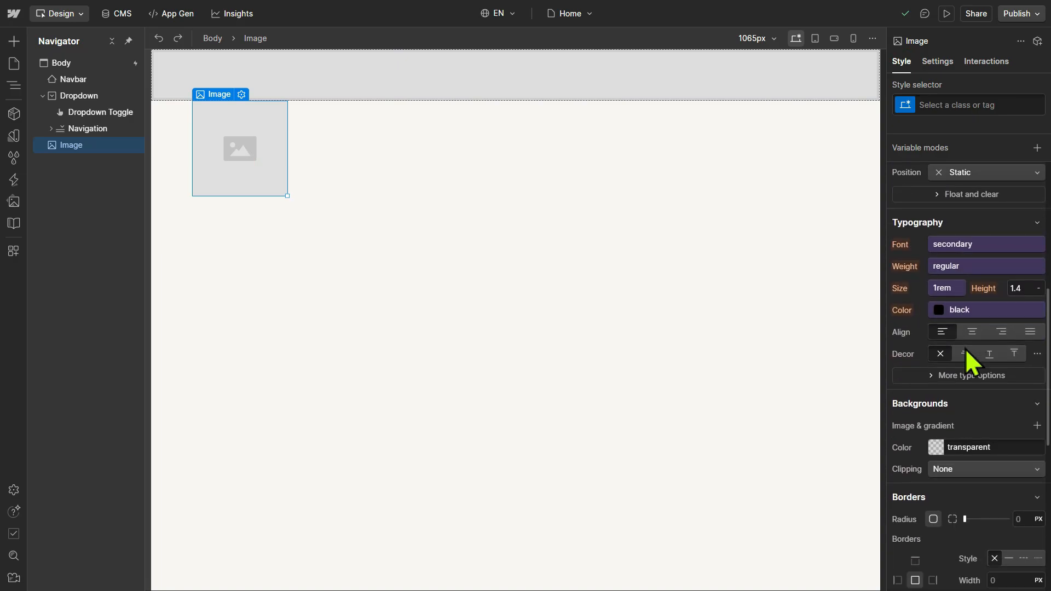
pyautogui.scroll(-5, 967, 359)
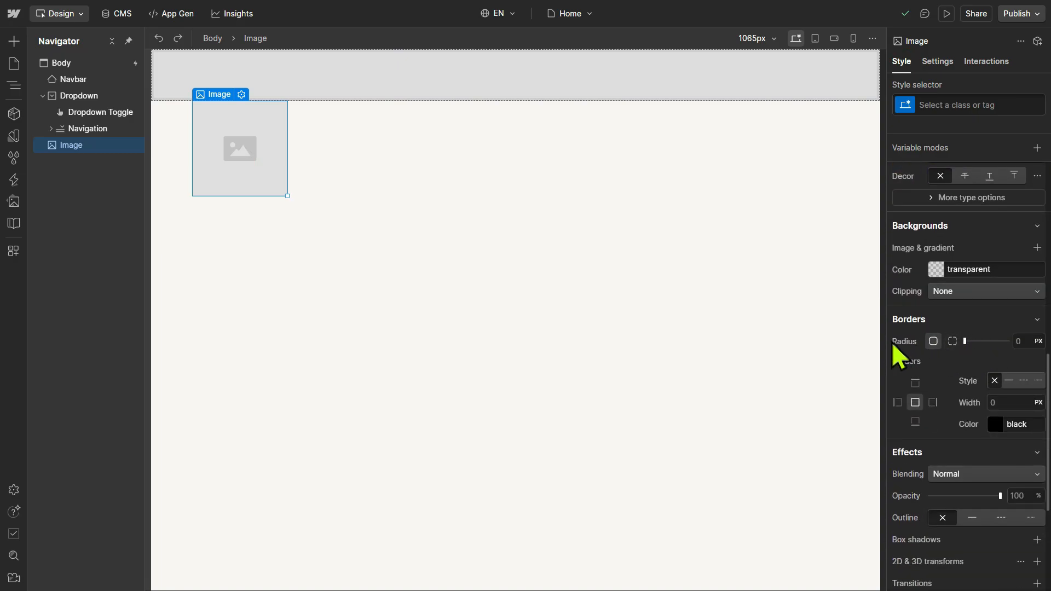
pyautogui.click(1026, 341)
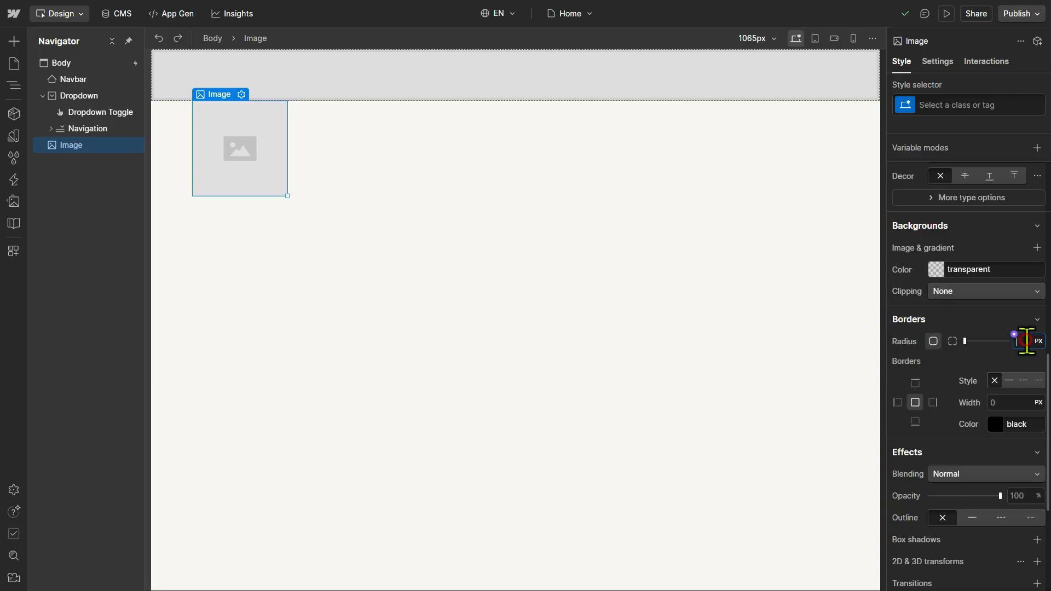
pyautogui.write('50')
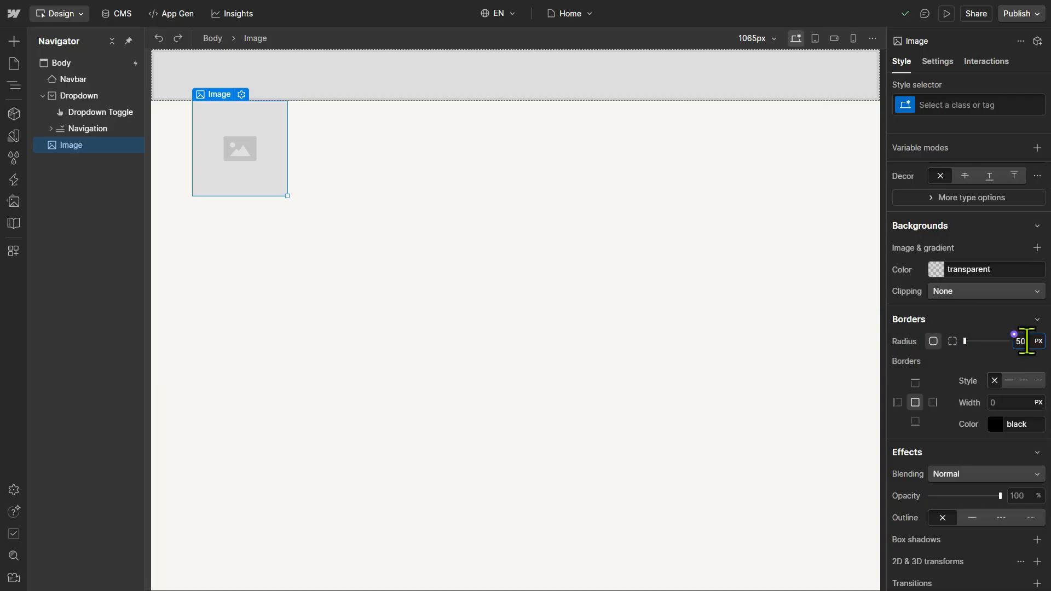
pyautogui.press('Return')
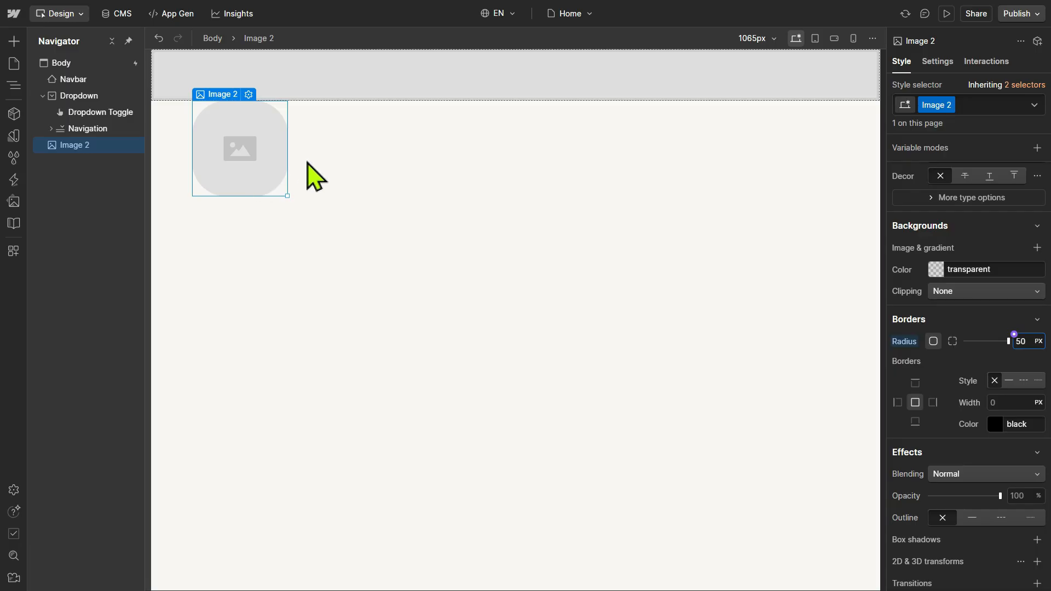
pyautogui.click(337, 190)
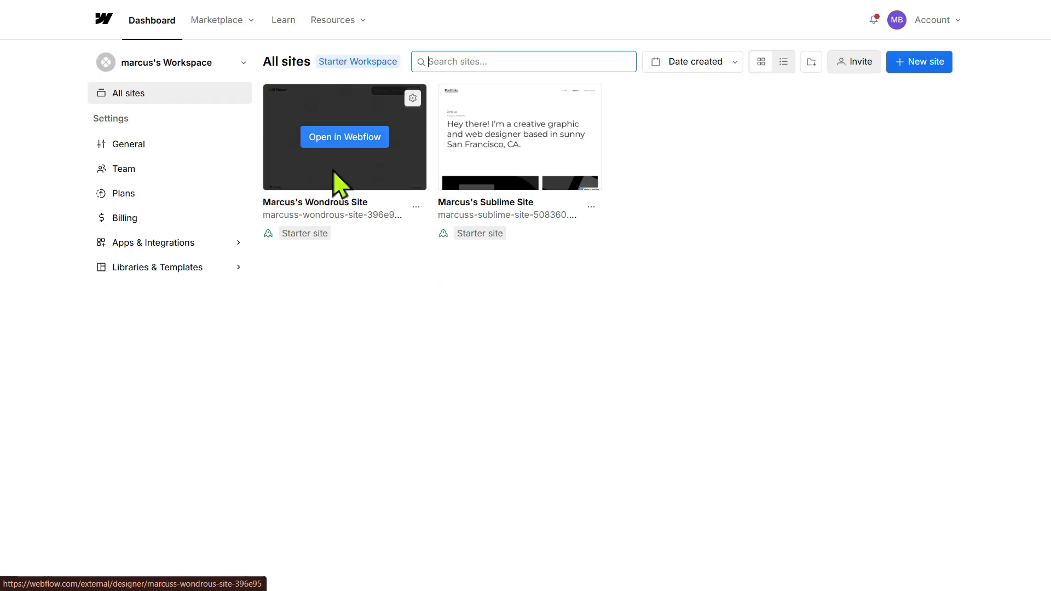
# Open the general settings of the Wondrous Site and start uploading a favicon
pyautogui.click(416, 208)
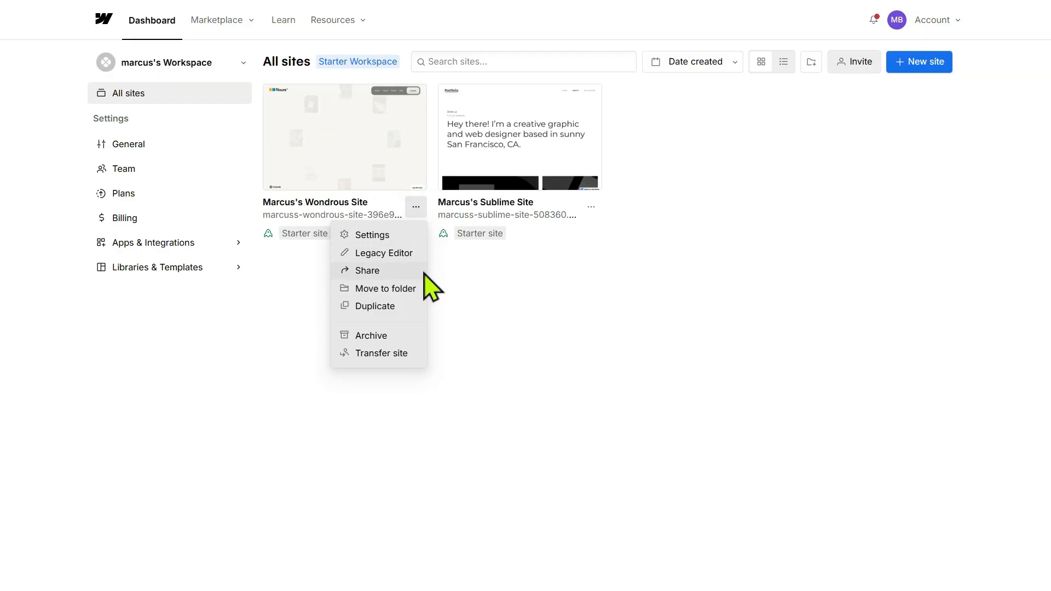
pyautogui.click(362, 236)
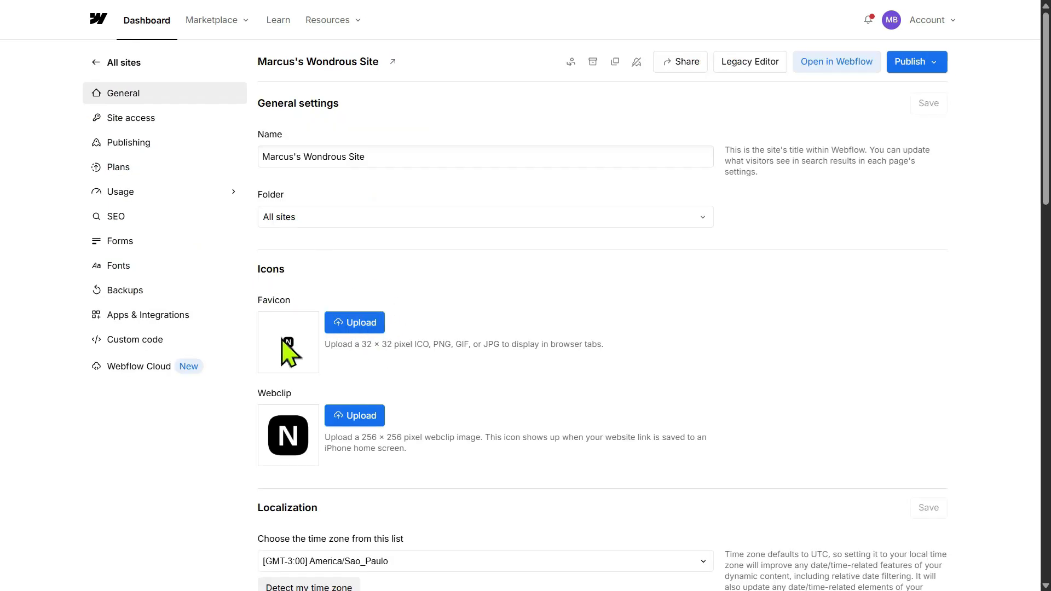
pyautogui.scroll(-1, 296, 356)
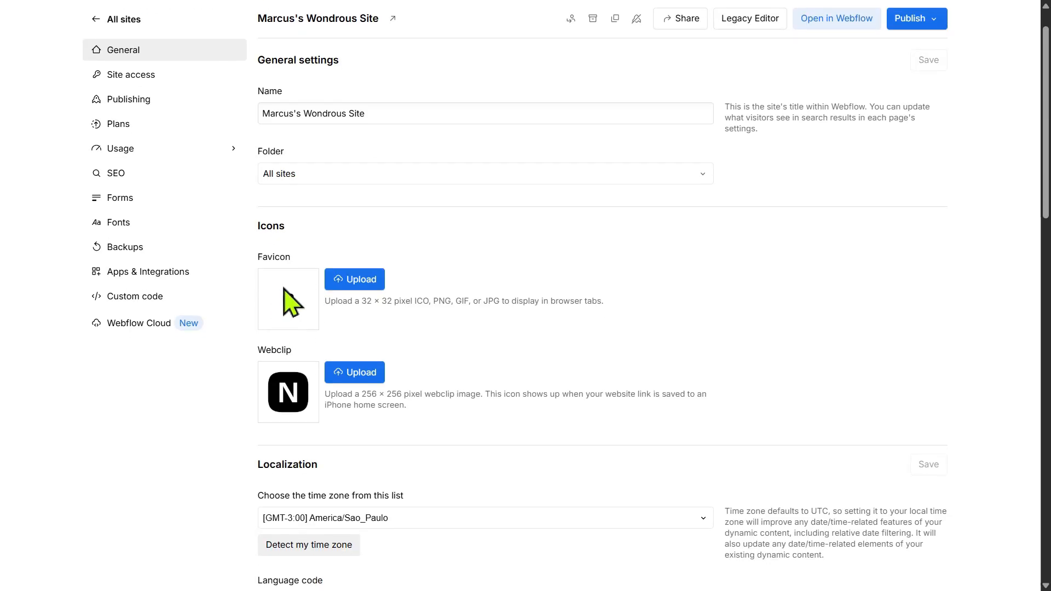
pyautogui.click(361, 277)
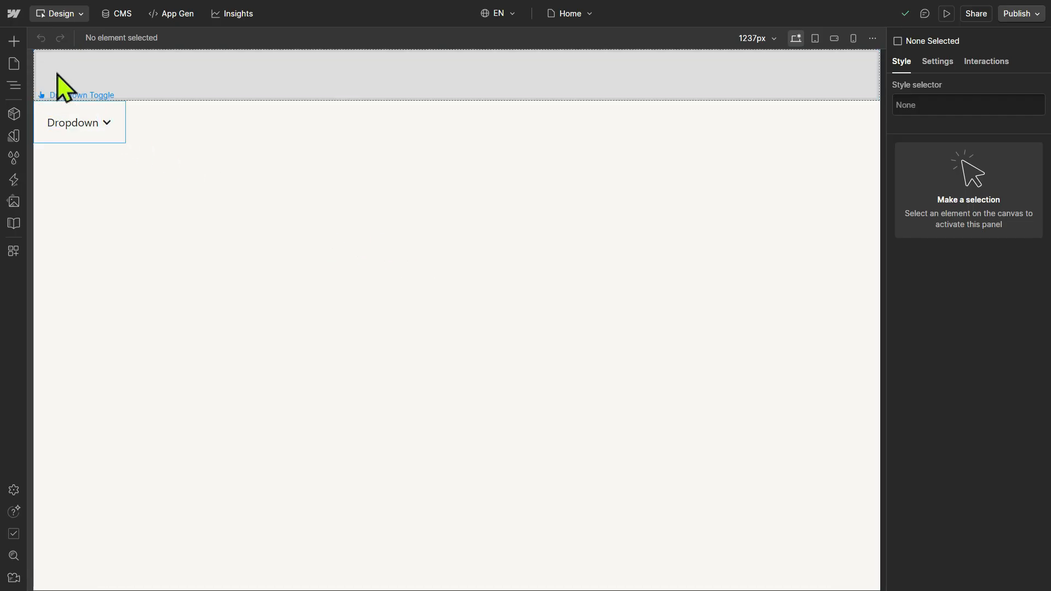
# Search the elements for "FORM" and add a Form Block to the Home page below the dropdown
pyautogui.click(14, 41)
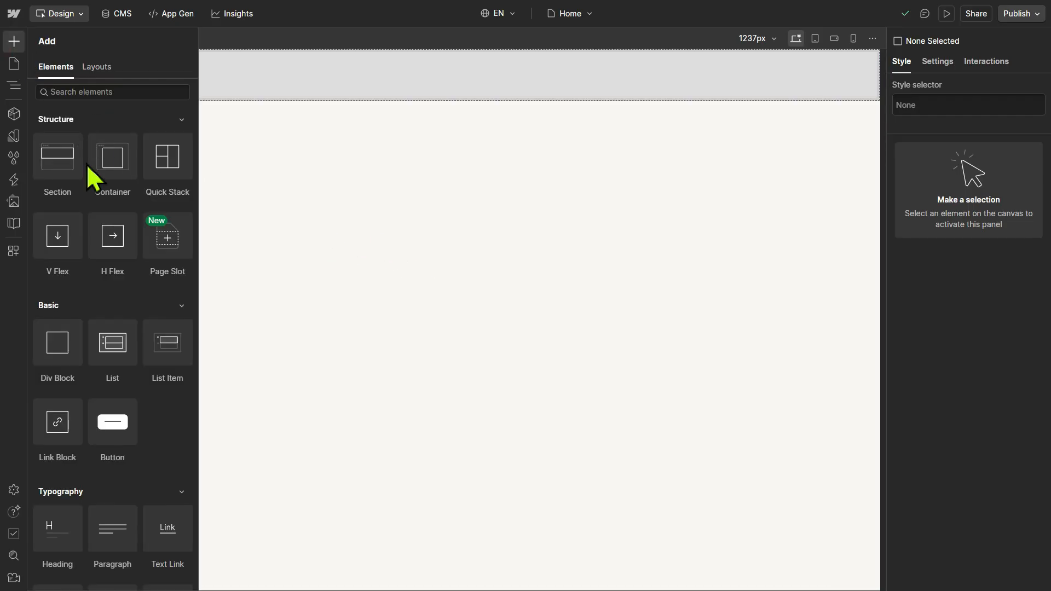
pyautogui.click(103, 91)
pyautogui.write('FORM')
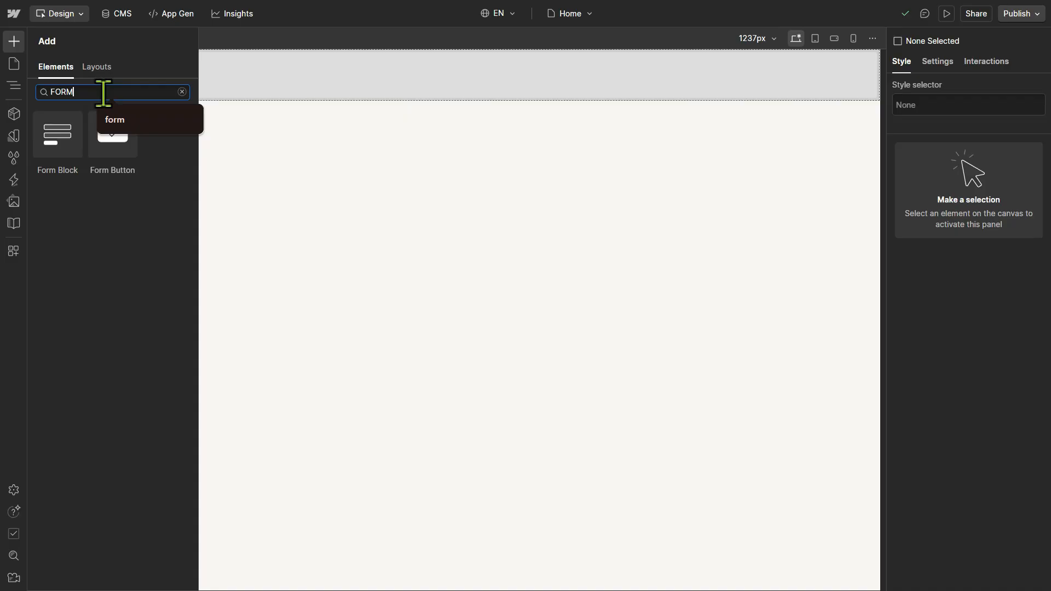
pyautogui.click(61, 128)
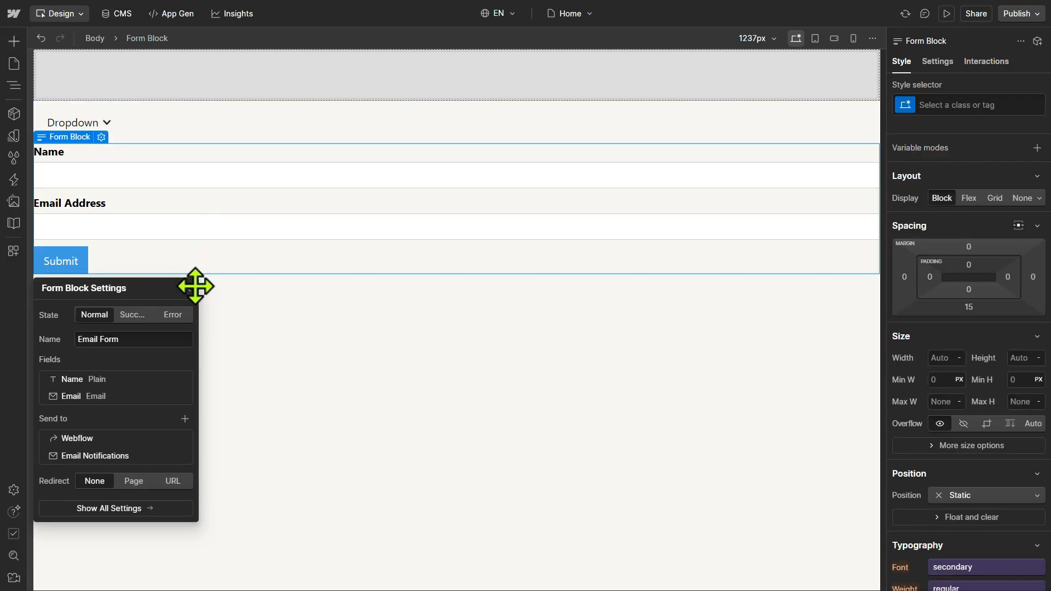
# Find the Dropdown element and place it inside the form, just before the Submit button
pyautogui.click(14, 41)
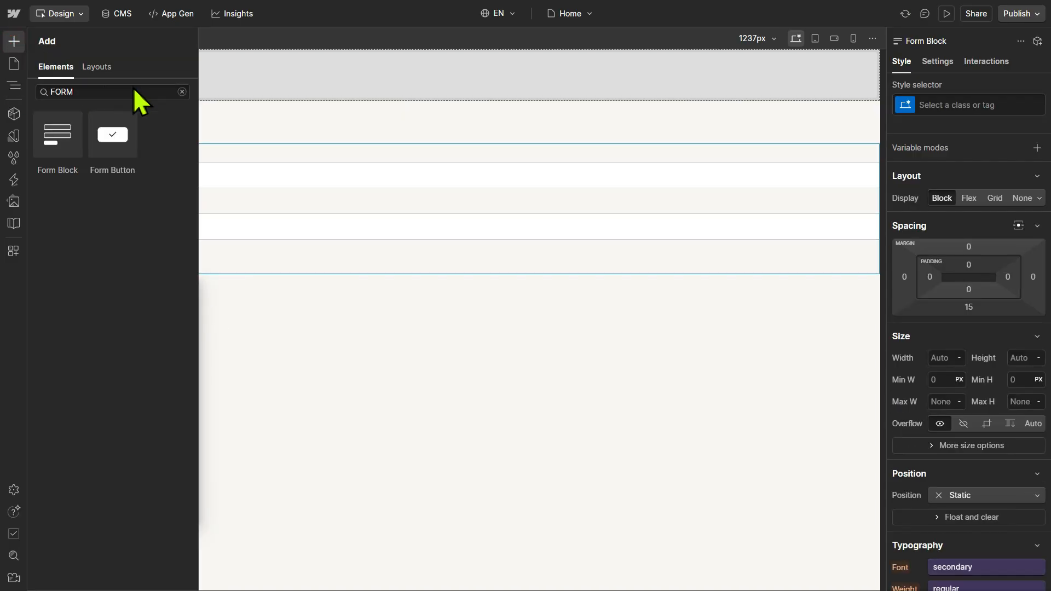
pyautogui.click(177, 91)
pyautogui.write('DRO')
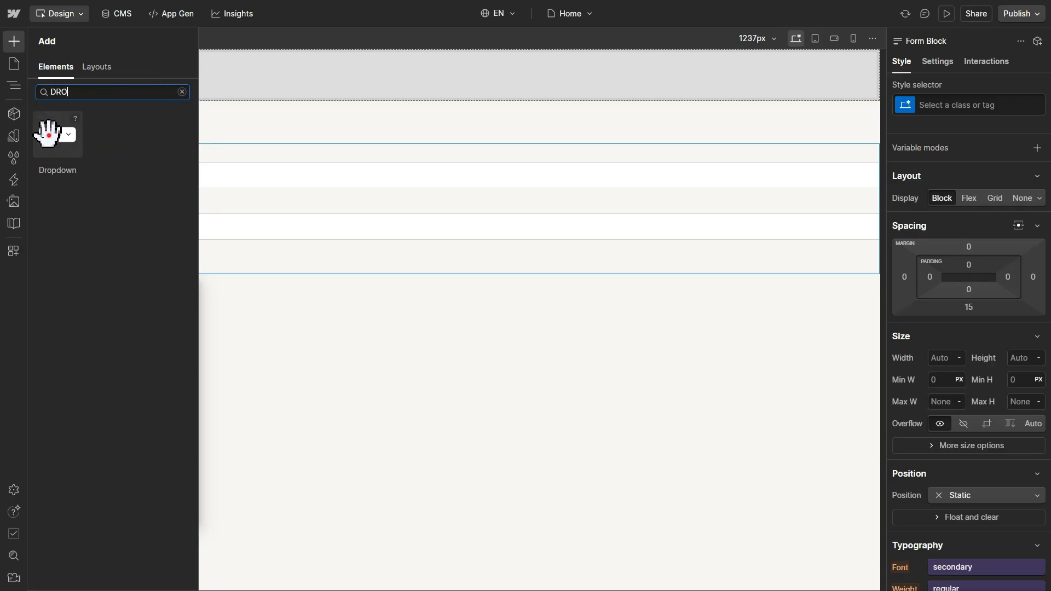
pyautogui.moveTo(48, 134); pyautogui.dragTo(116, 262)
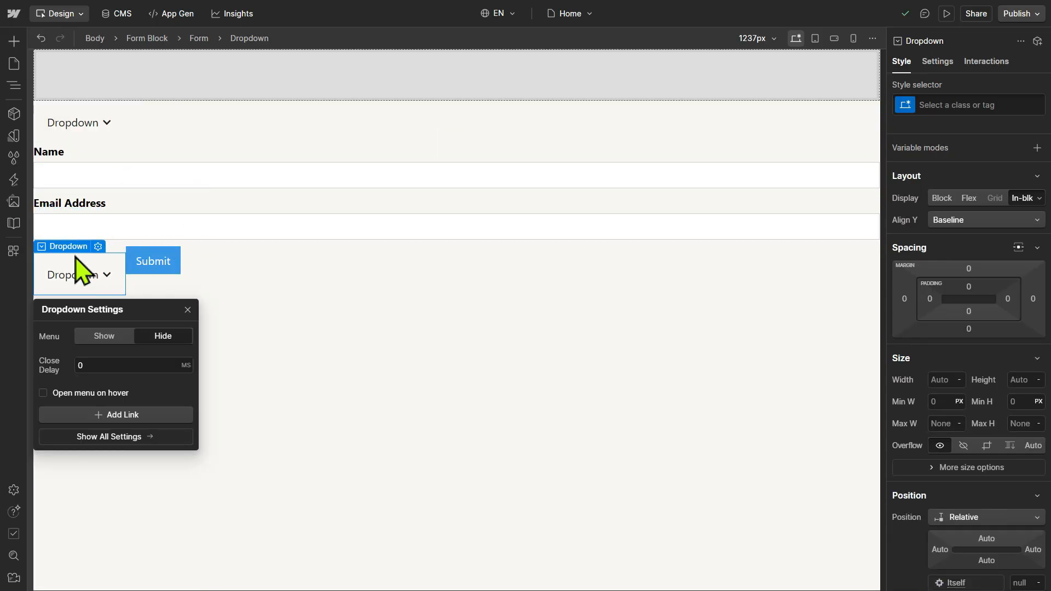
# Expand the form dropdown's structure, find the Div Block element and add one inside the form block's Success Message
pyautogui.click(9, 85)
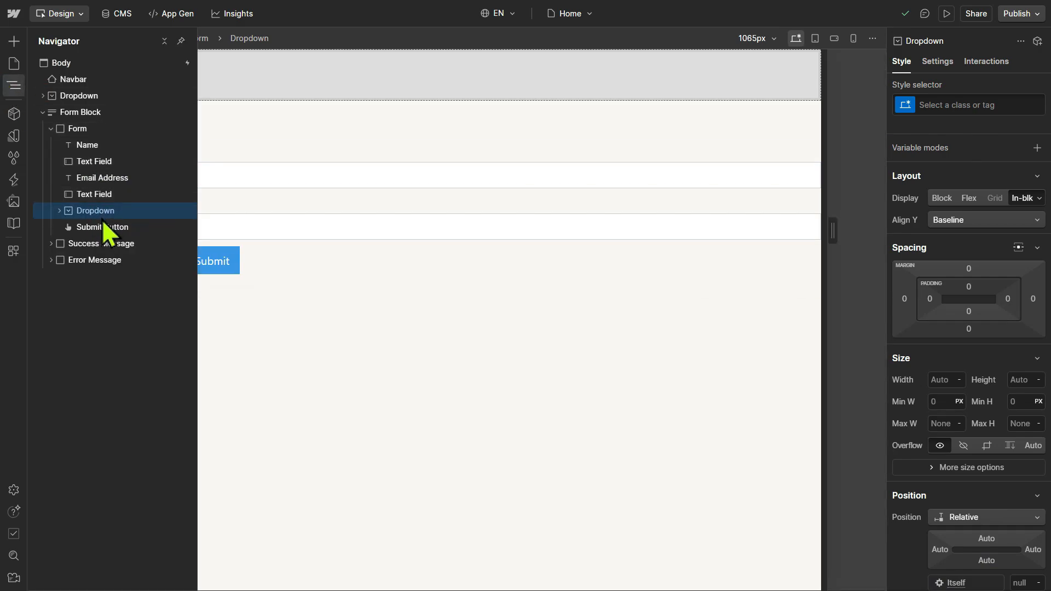
pyautogui.click(59, 211)
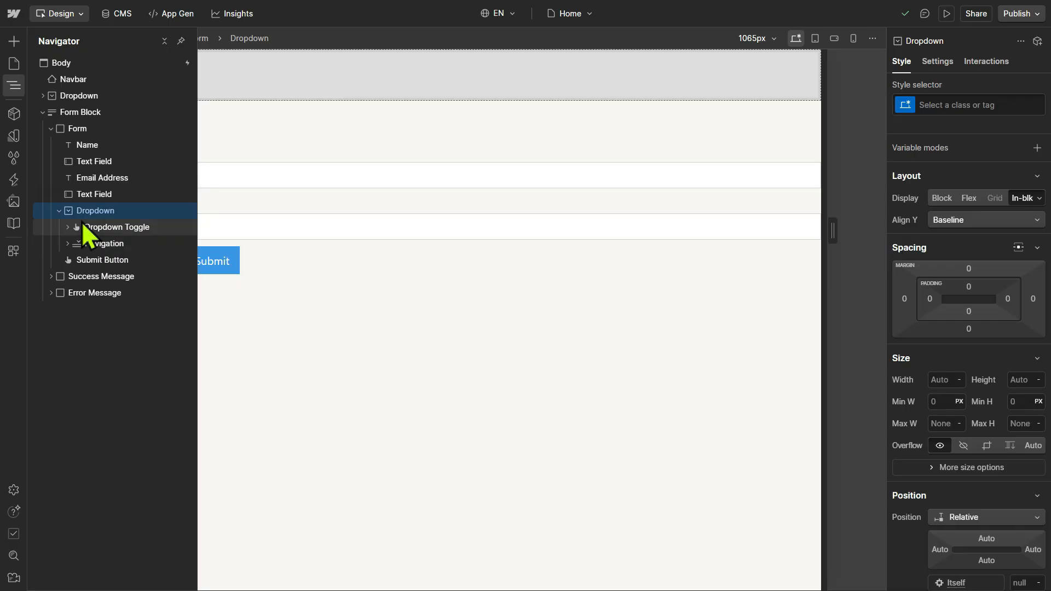
pyautogui.click(14, 41)
pyautogui.write('DRO')
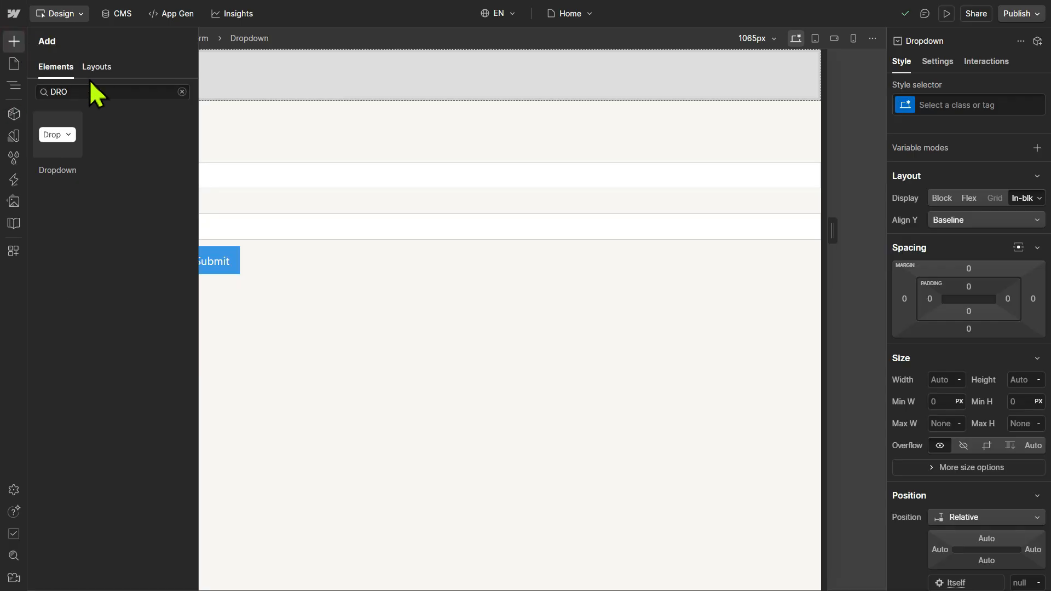
pyautogui.press('BackSpace')
pyautogui.press('BackSpace')
pyautogui.write('IV')
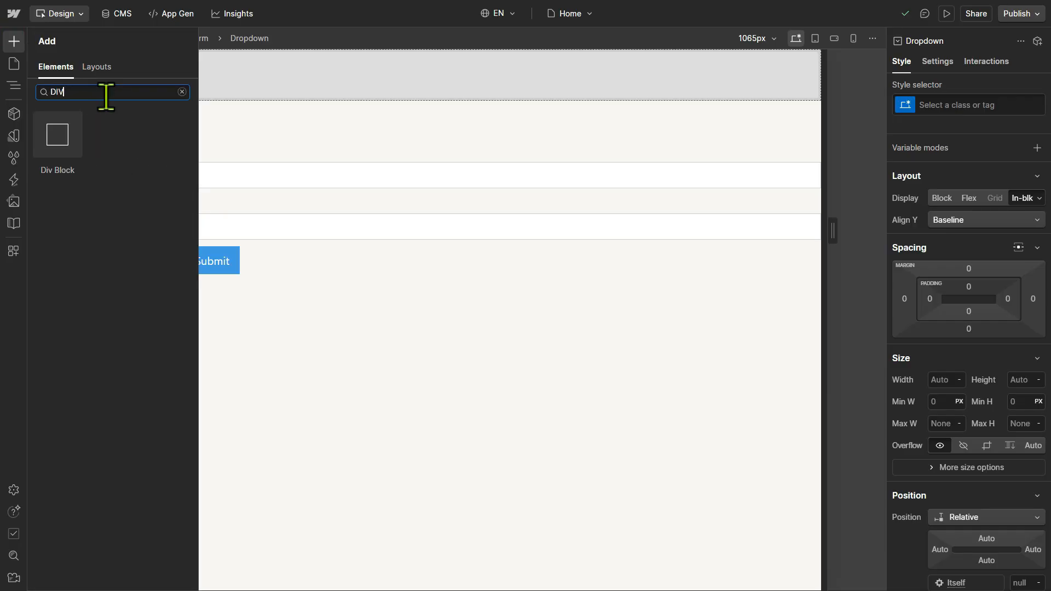
pyautogui.moveTo(77, 134); pyautogui.dragTo(113, 290)
# Search the elements for "RADIO" and place a Radio Button inside the form dropdown's toggle
pyautogui.click(13, 41)
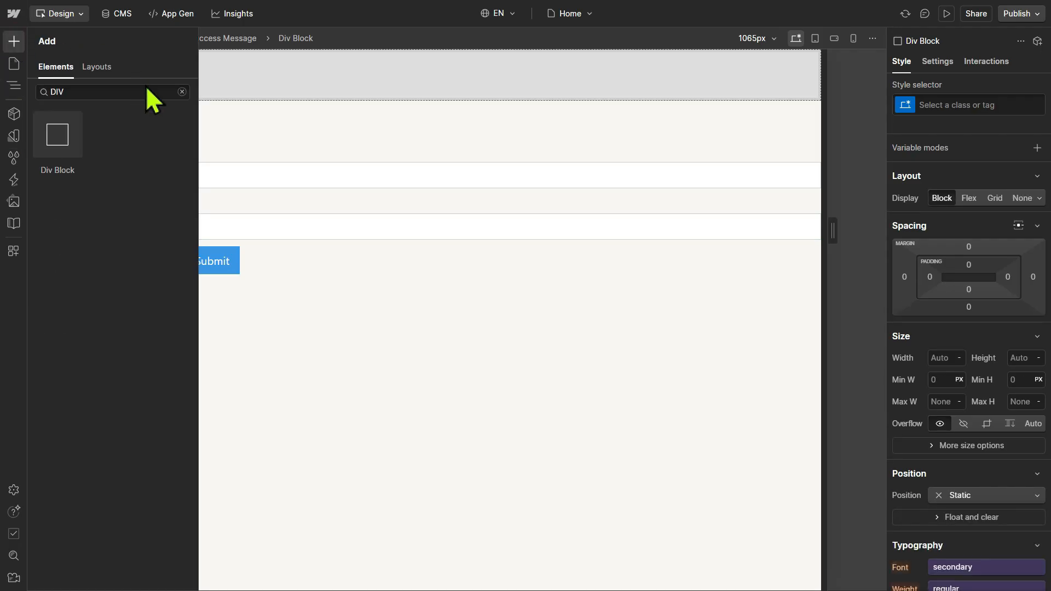
pyautogui.click(182, 91)
pyautogui.write('RADIO')
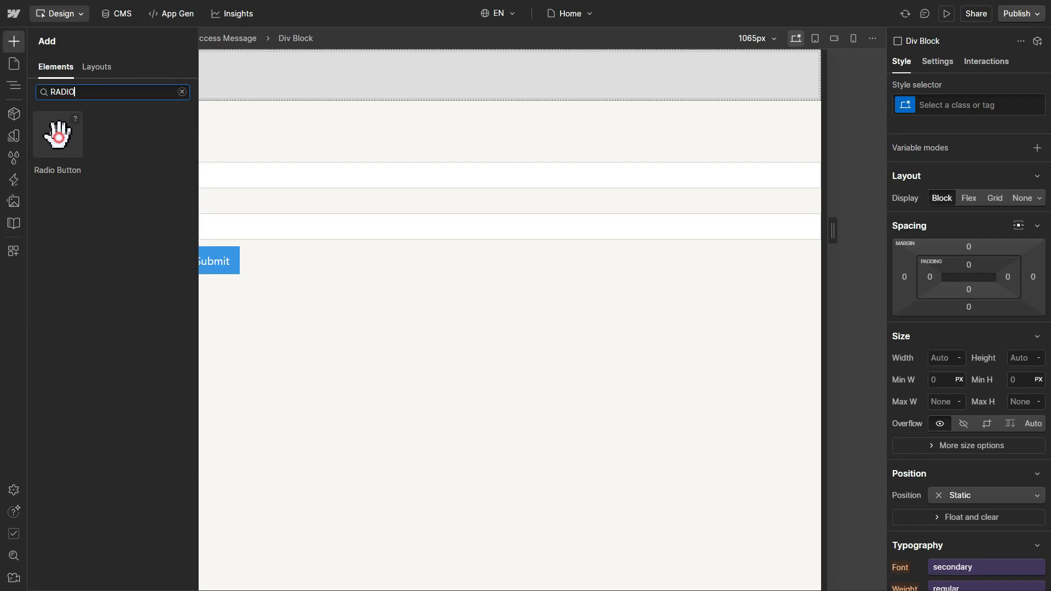
pyautogui.moveTo(56, 129); pyautogui.dragTo(154, 268)
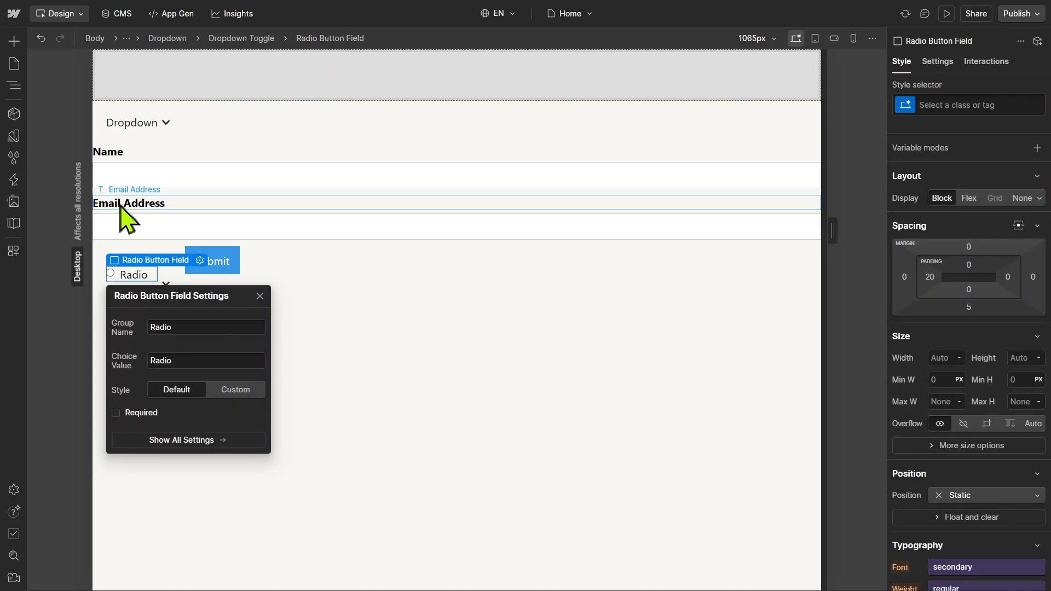
# Add a second Radio Button directly to the form, below the Submit button
pyautogui.click(15, 41)
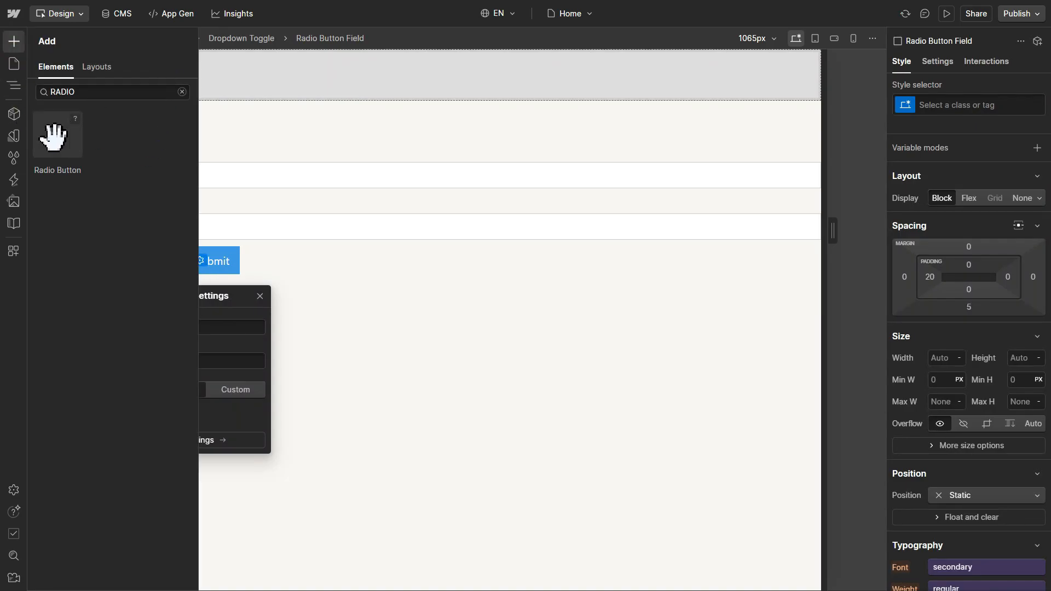
pyautogui.moveTo(53, 137); pyautogui.dragTo(228, 293)
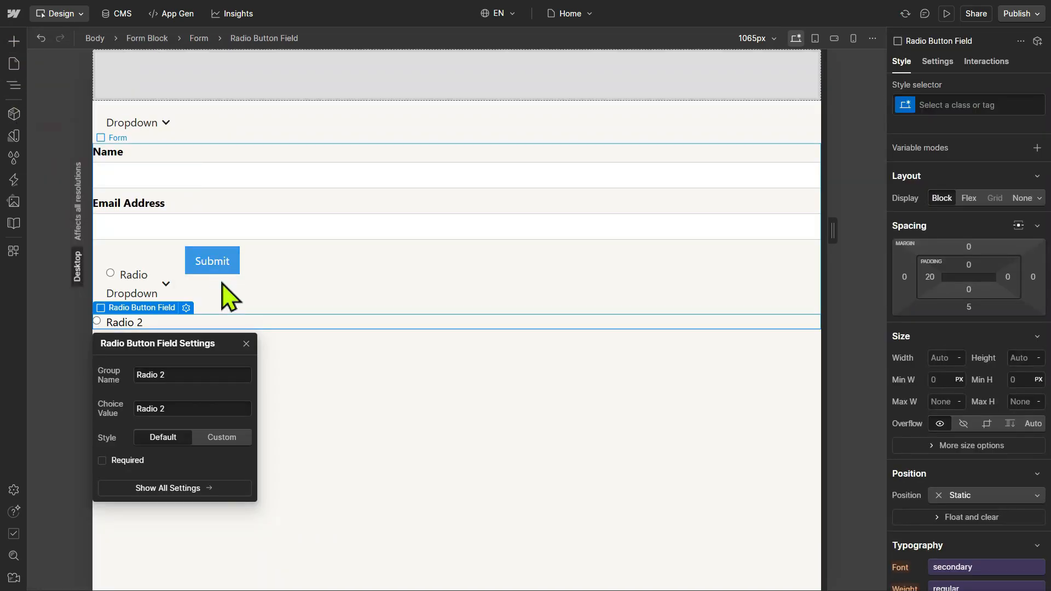
pyautogui.click(298, 420)
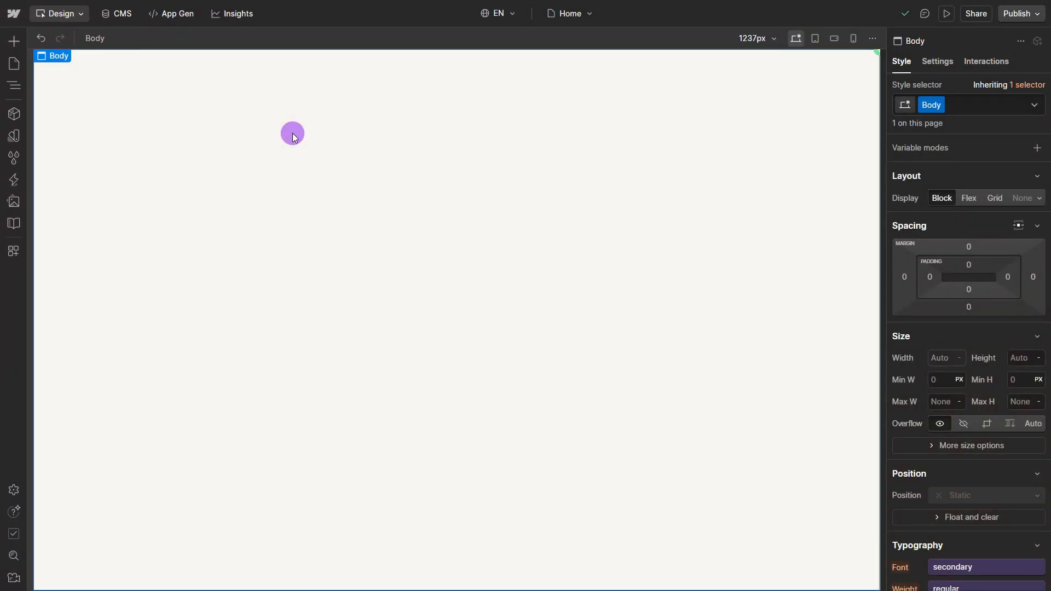
# Search the elements for "NAV" and add a Navbar to the empty Home page body
pyautogui.click(18, 39)
pyautogui.click(98, 92)
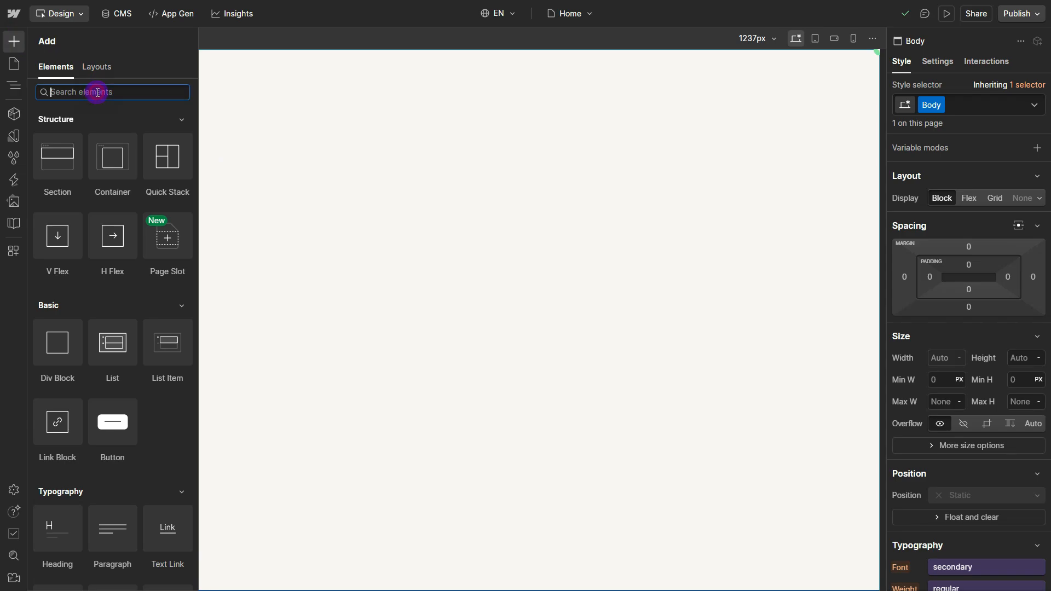
pyautogui.write('NAV')
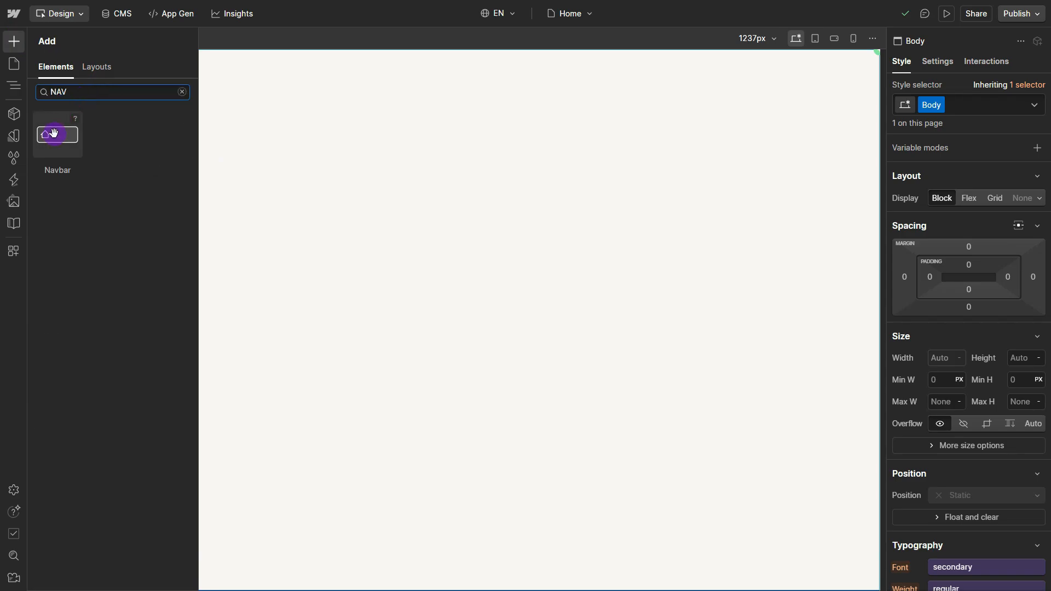
pyautogui.click(54, 133)
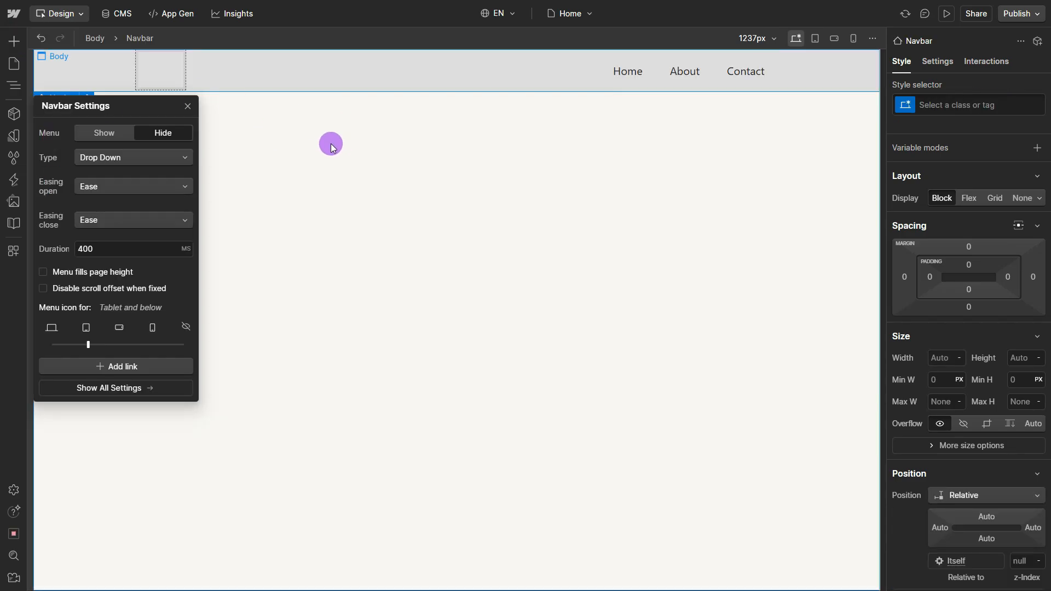
pyautogui.click(331, 143)
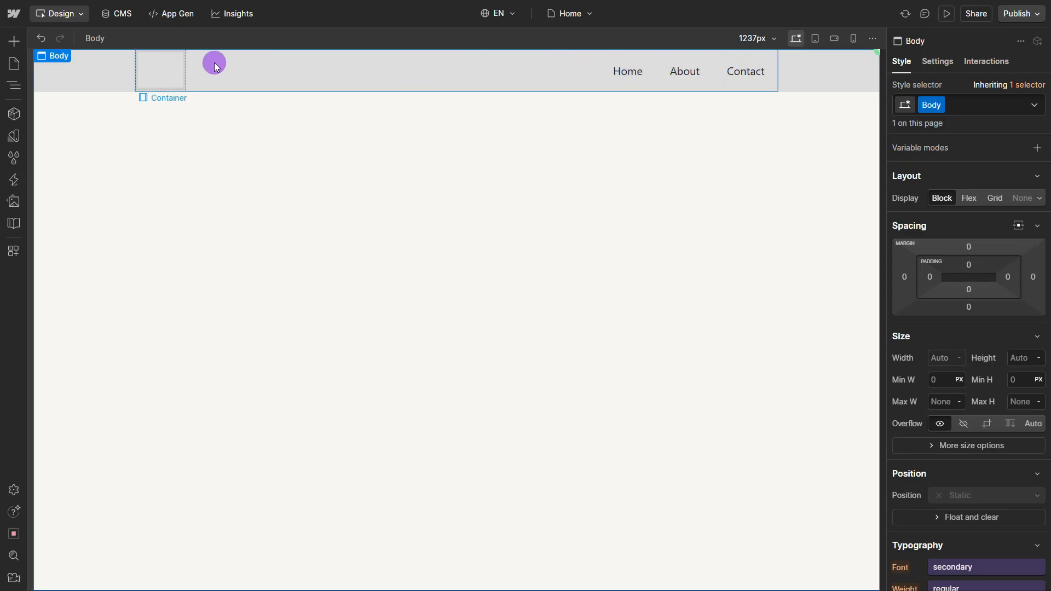
# Inspect the navbar's parts by selecting the Brand block and the Home, About and Contact links in turn
pyautogui.click(159, 71)
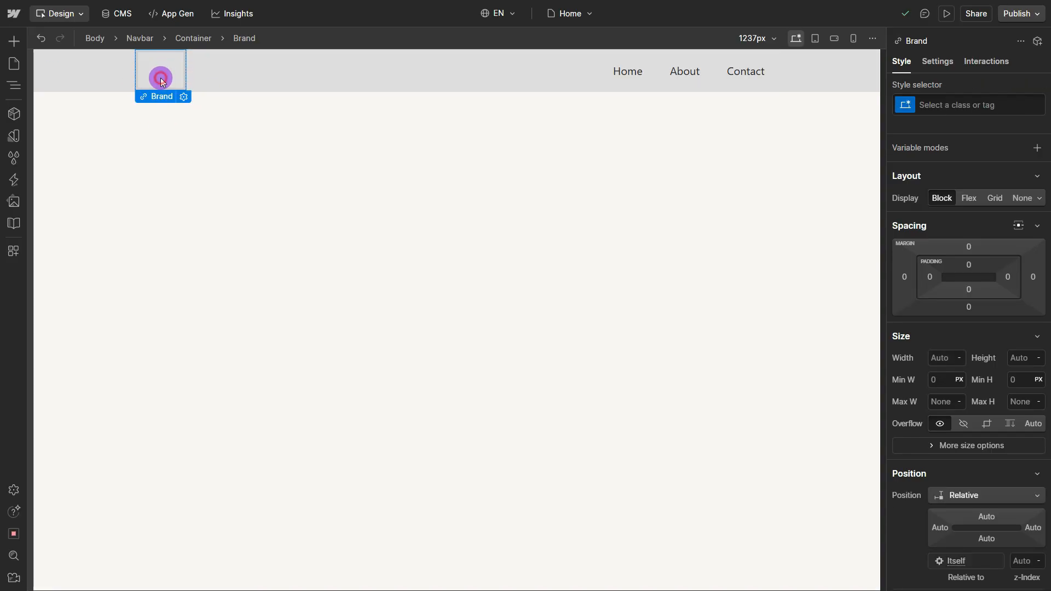
pyautogui.click(622, 69)
pyautogui.click(683, 68)
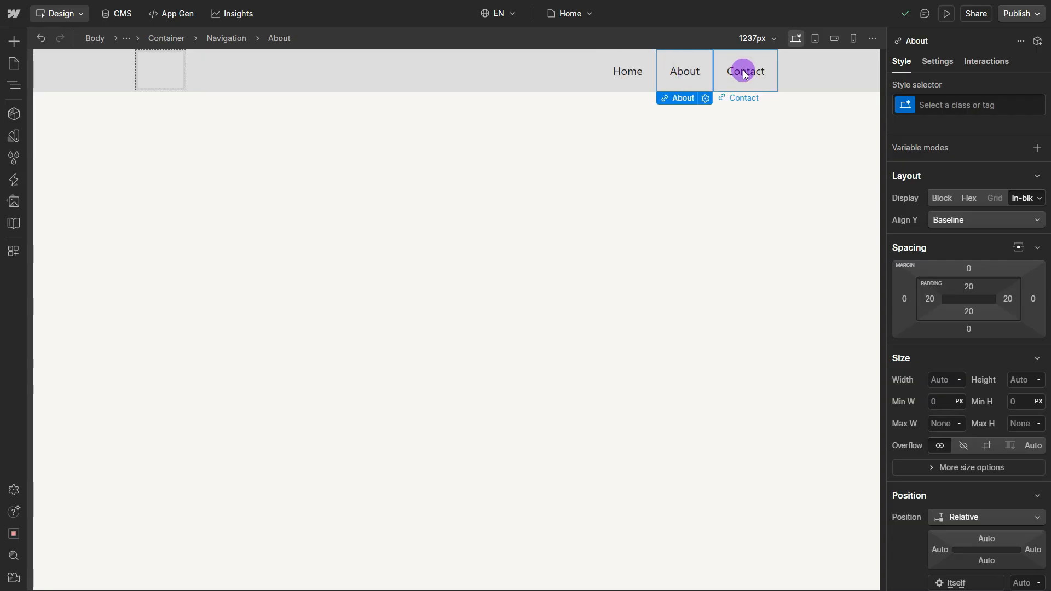
pyautogui.click(747, 76)
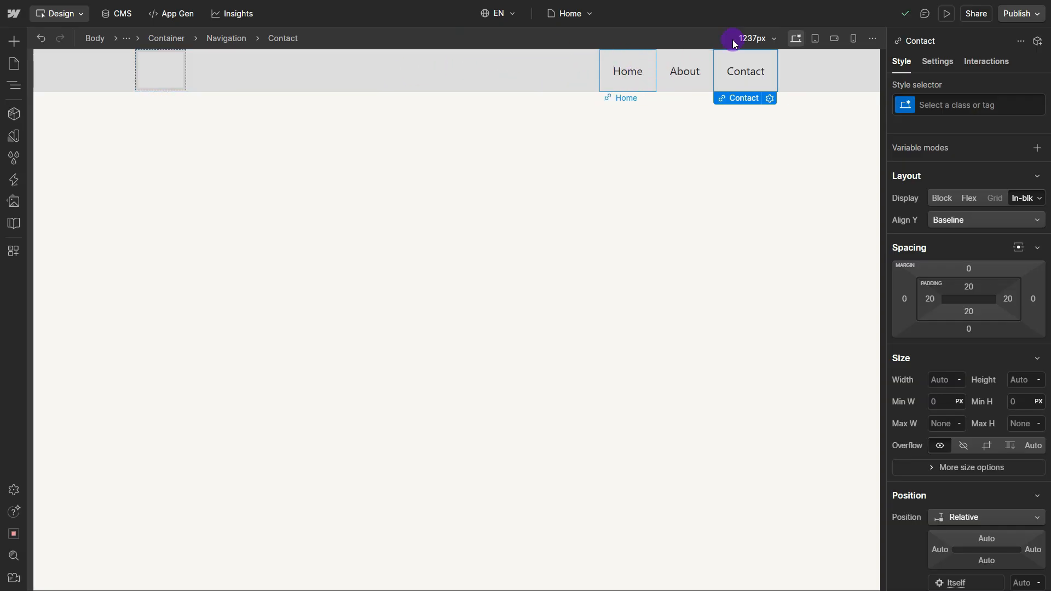
# Check the navbar at the tablet and mobile breakpoints, selecting its menu button icon at tablet size and ending on mobile portrait
pyautogui.click(852, 39)
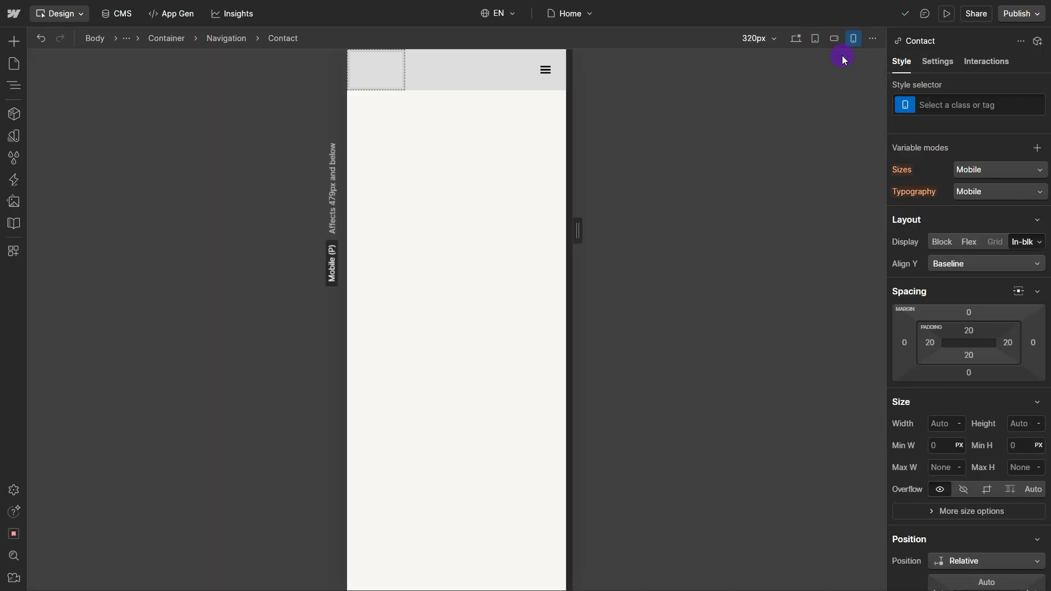
pyautogui.click(815, 39)
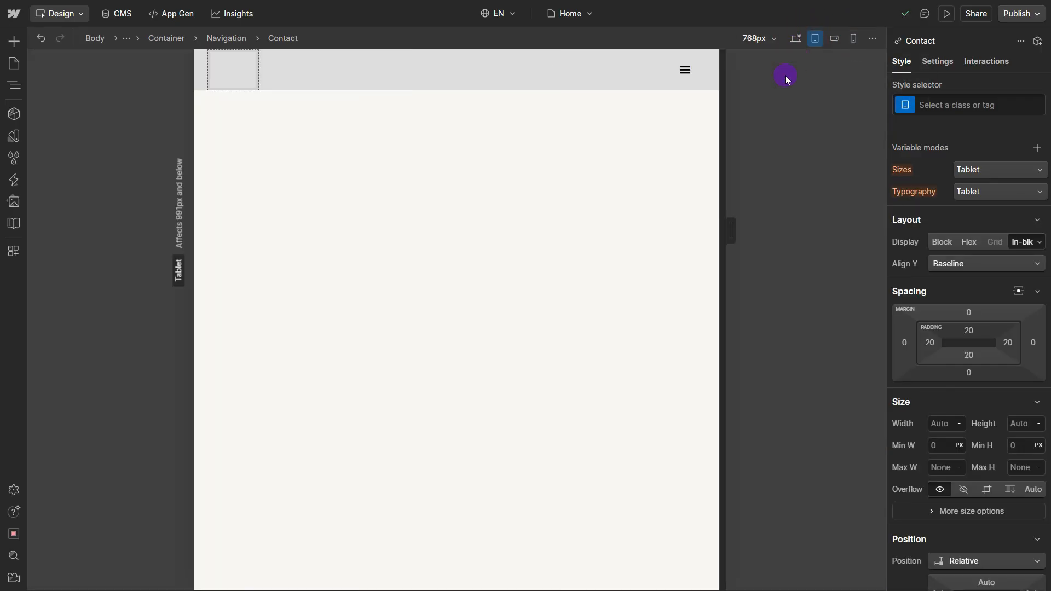
pyautogui.click(687, 71)
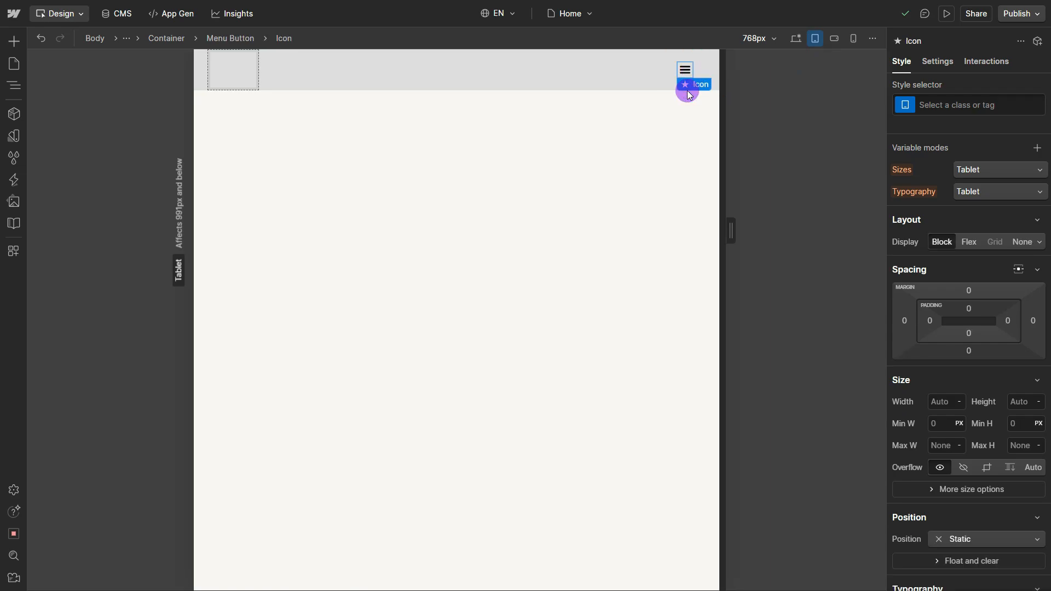
pyautogui.click(832, 39)
pyautogui.click(852, 37)
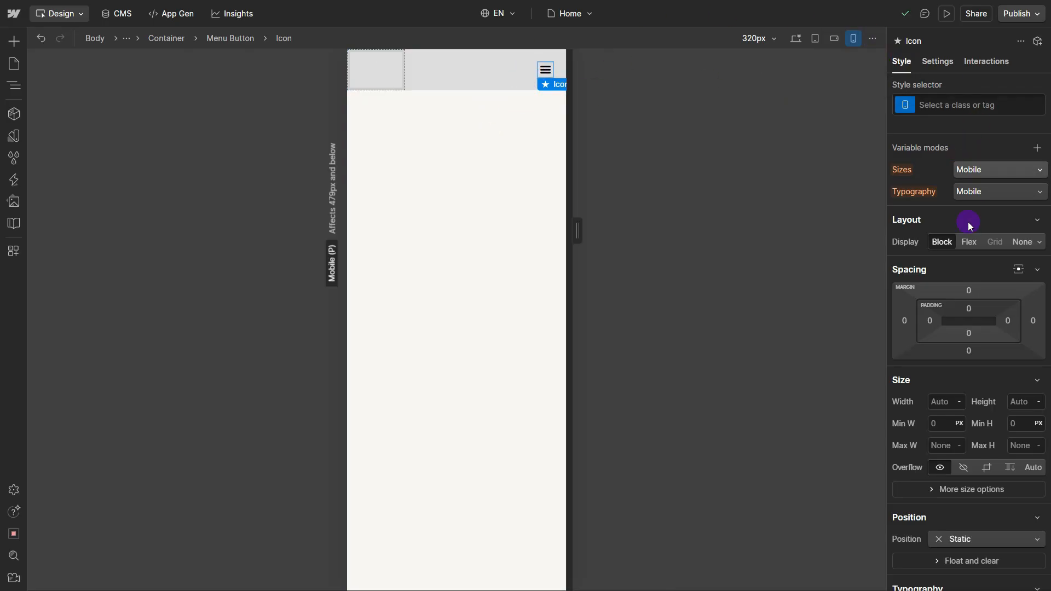
# Review the position options for the menu button's icon, including Sticky, and close the list without changing the setting
pyautogui.scroll(-2, 962, 259)
pyautogui.scroll(-3, 961, 260)
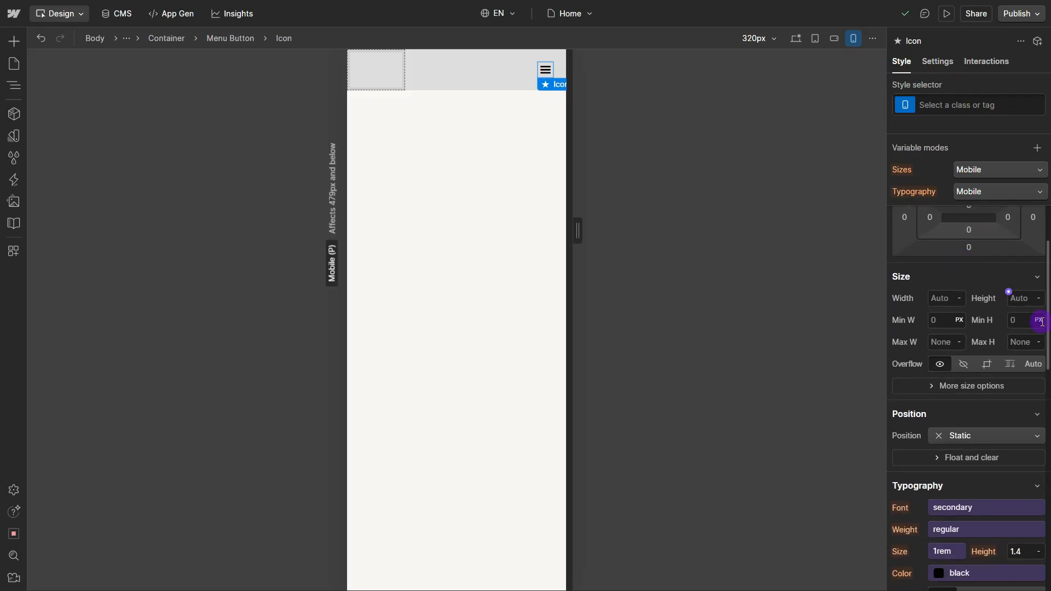
pyautogui.click(1024, 439)
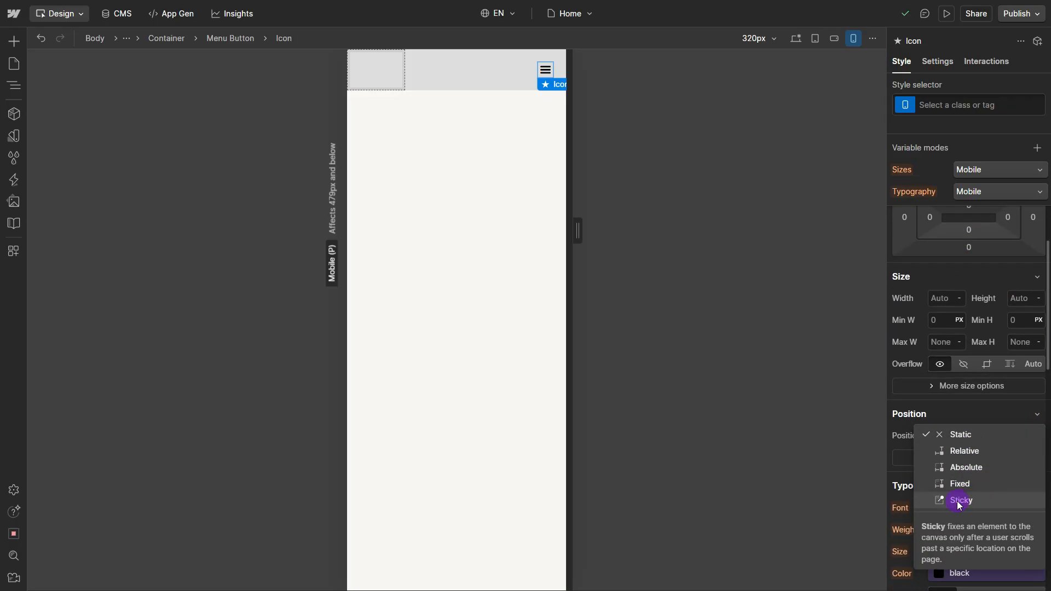
pyautogui.click(764, 458)
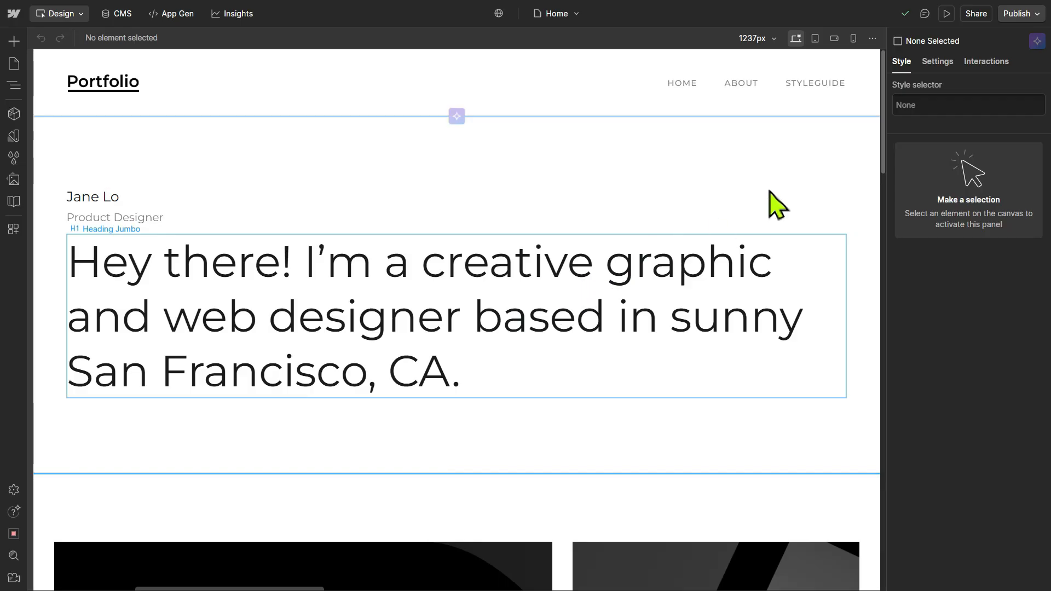
# Publish the Portfolio site to its webflow.io staging domain and close the publish destination dialog
pyautogui.click(1016, 13)
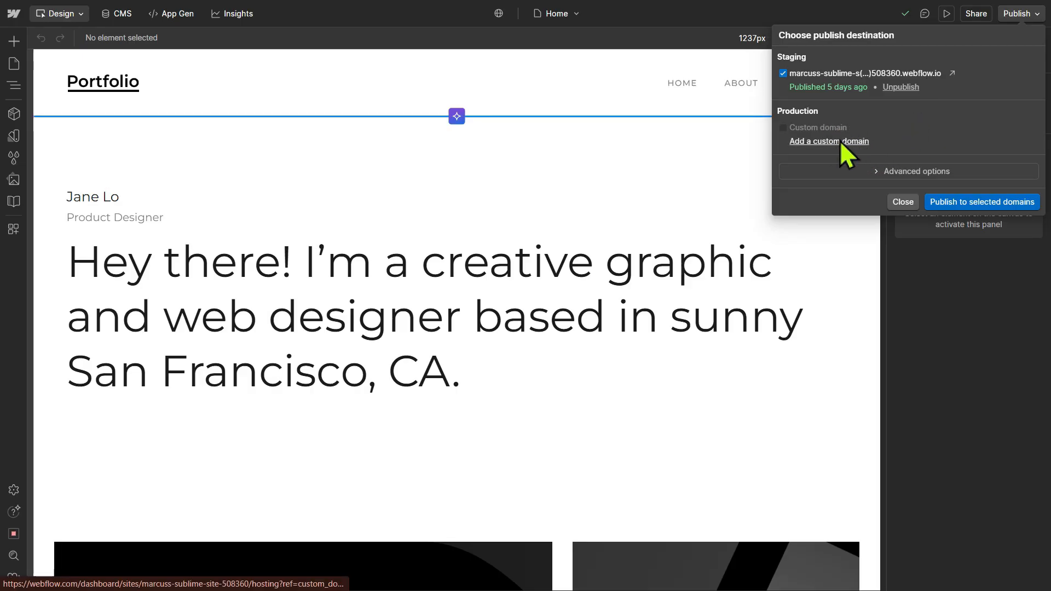
pyautogui.click(966, 202)
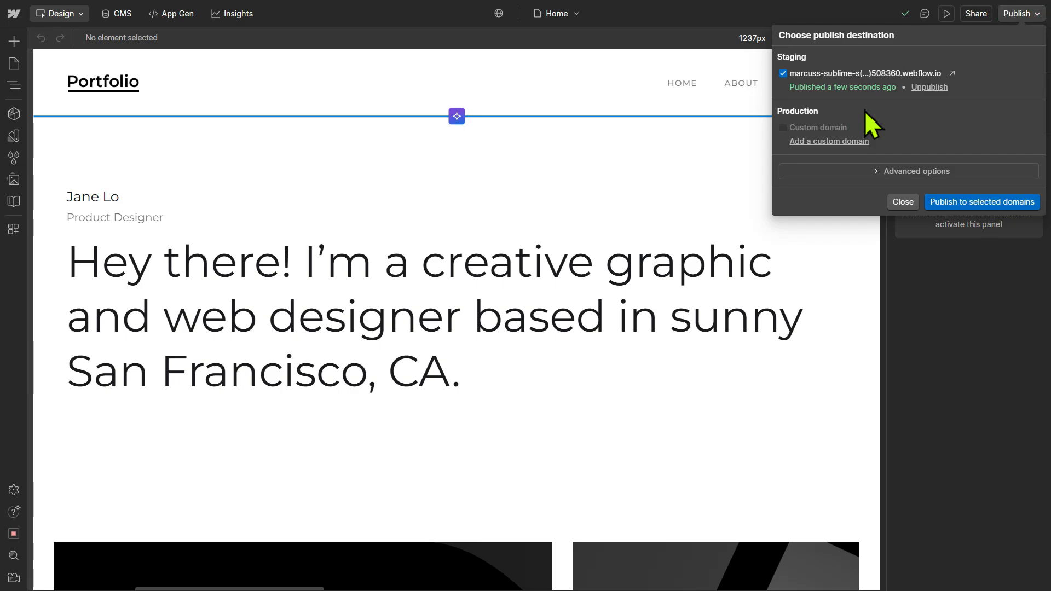
pyautogui.click(902, 202)
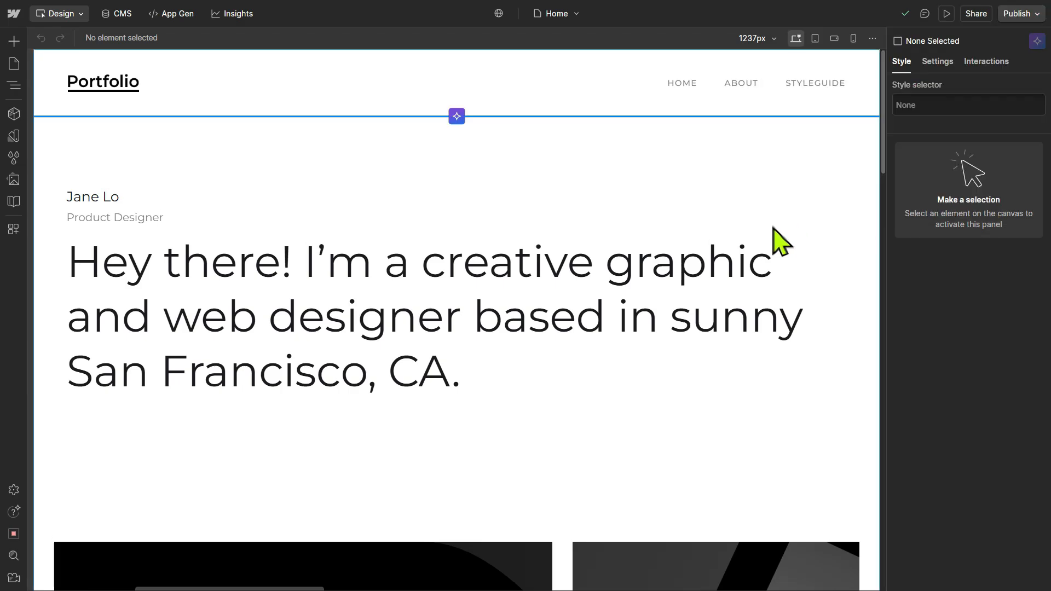